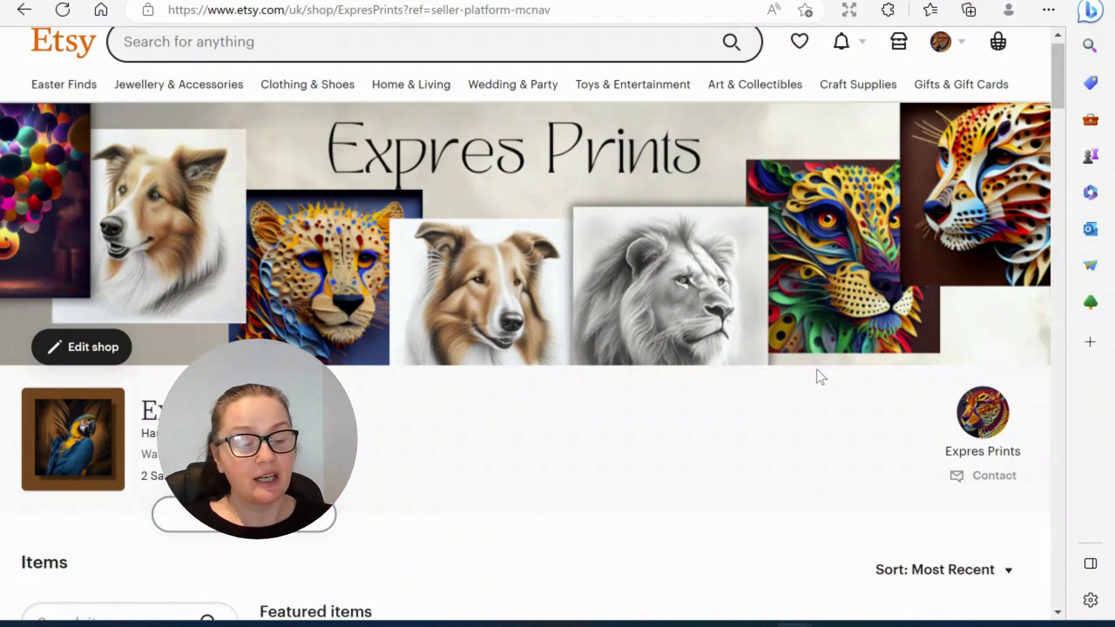
Browse the ExpresPrints shop's items and show its Autumn Sets of 3 section
scroll(736, 522, down, 5)
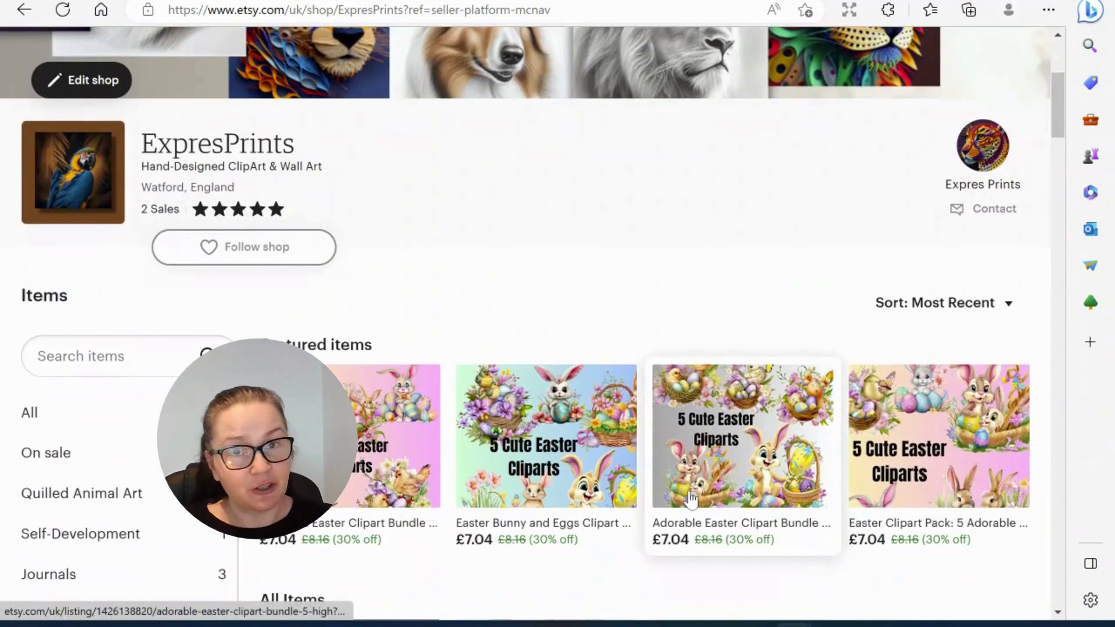
scroll(690, 499, down, 5)
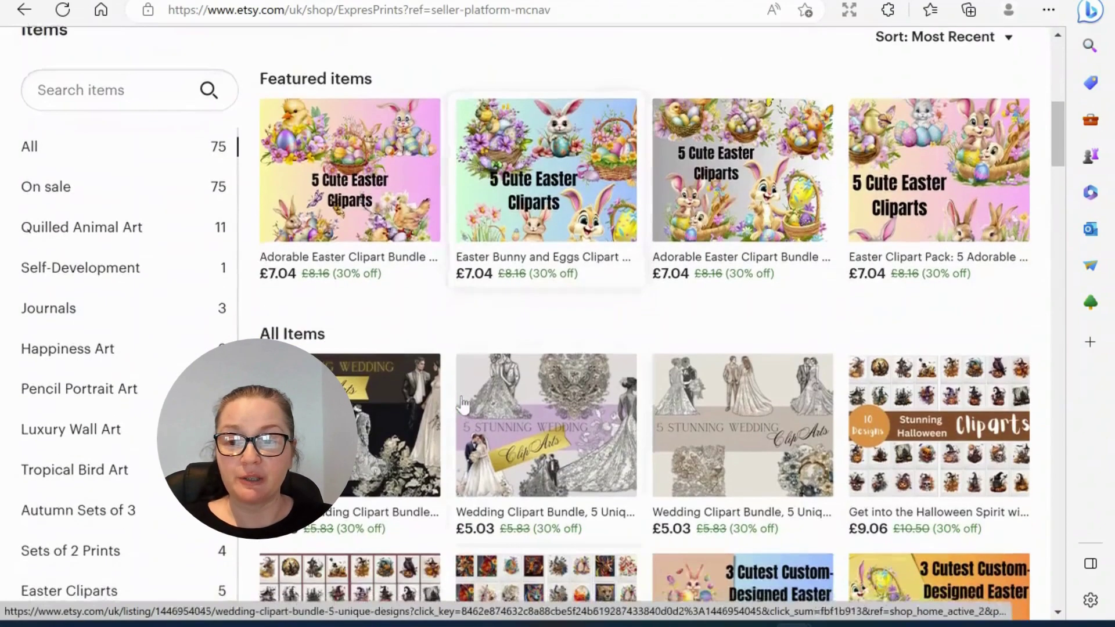
click(109, 506)
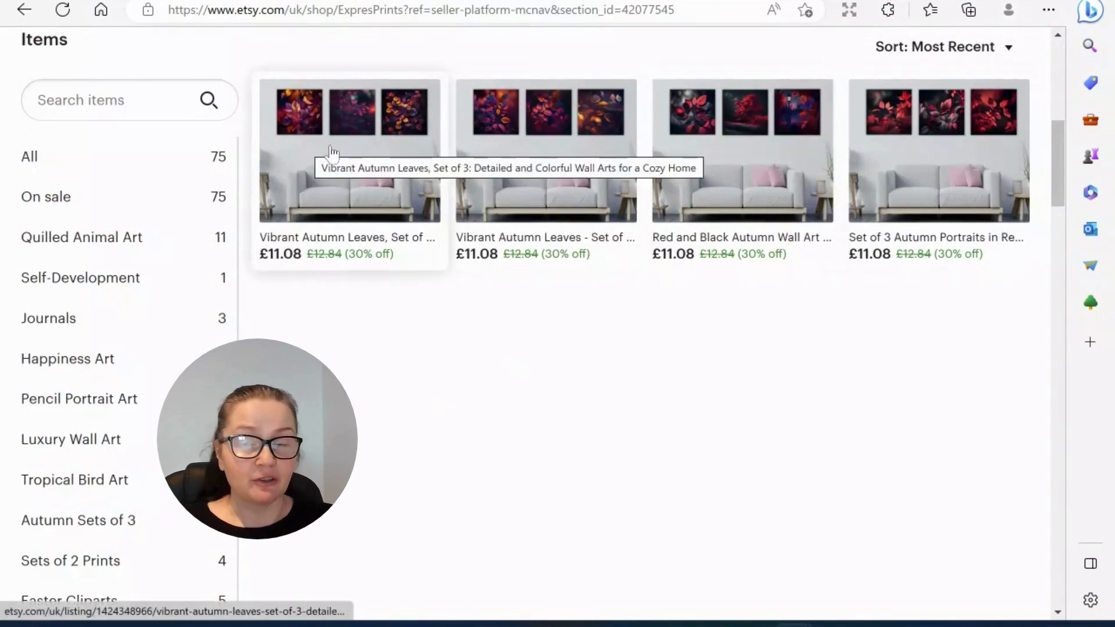
scroll(376, 188, up, 8)
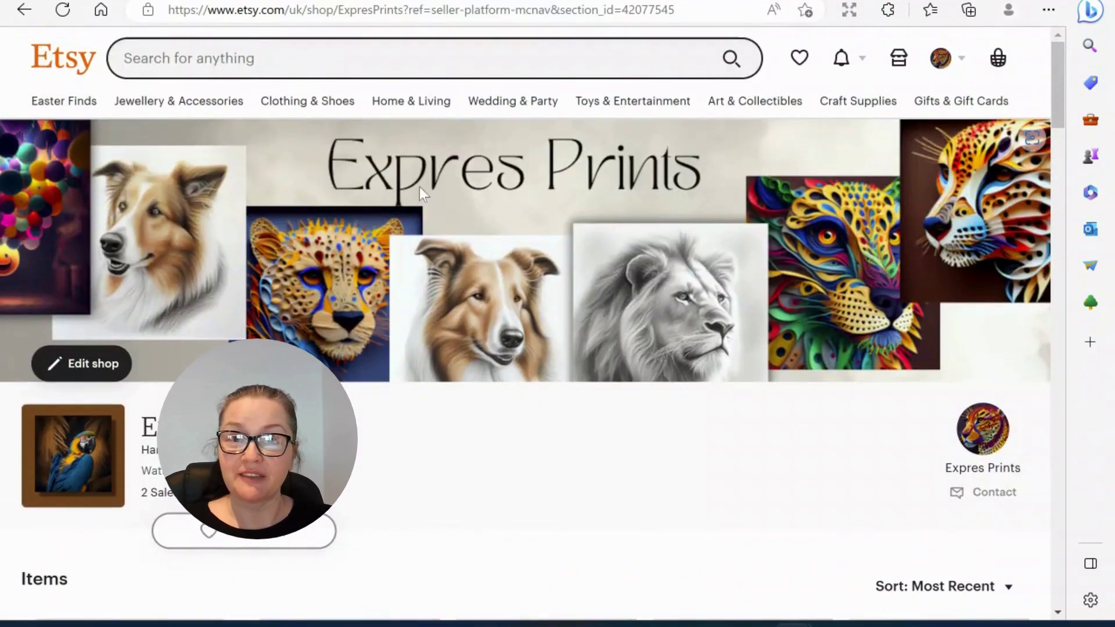
scroll(477, 185, down, 9)
scroll(407, 180, up, 2)
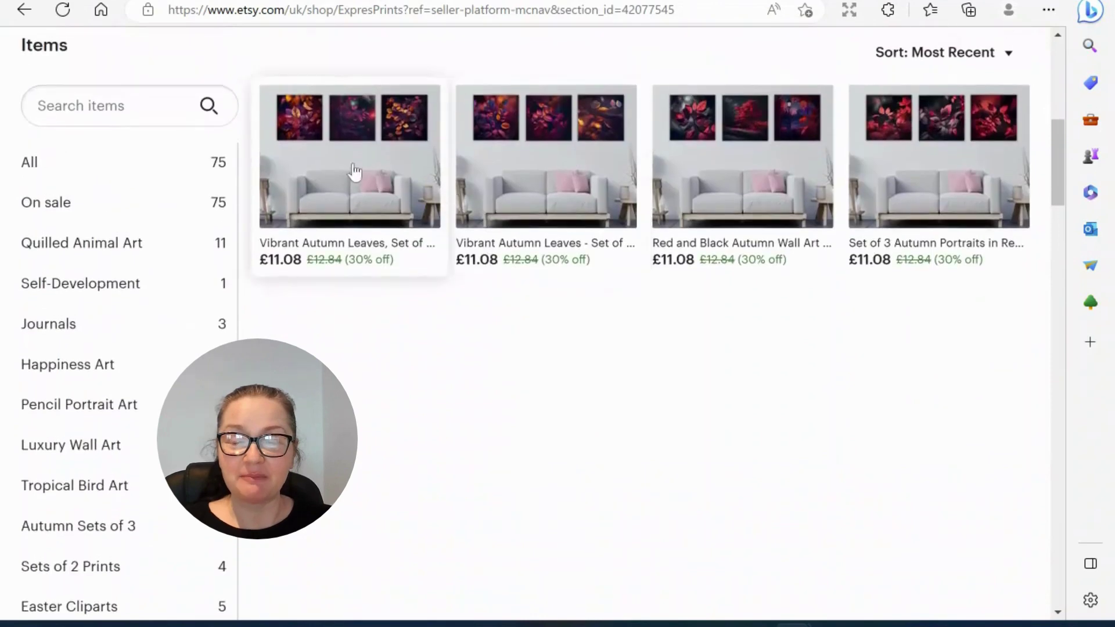
Open the first Vibrant Autumn Leaves set of 3 listing and examine its main photo enlarged, and close the photo viewer
click(350, 169)
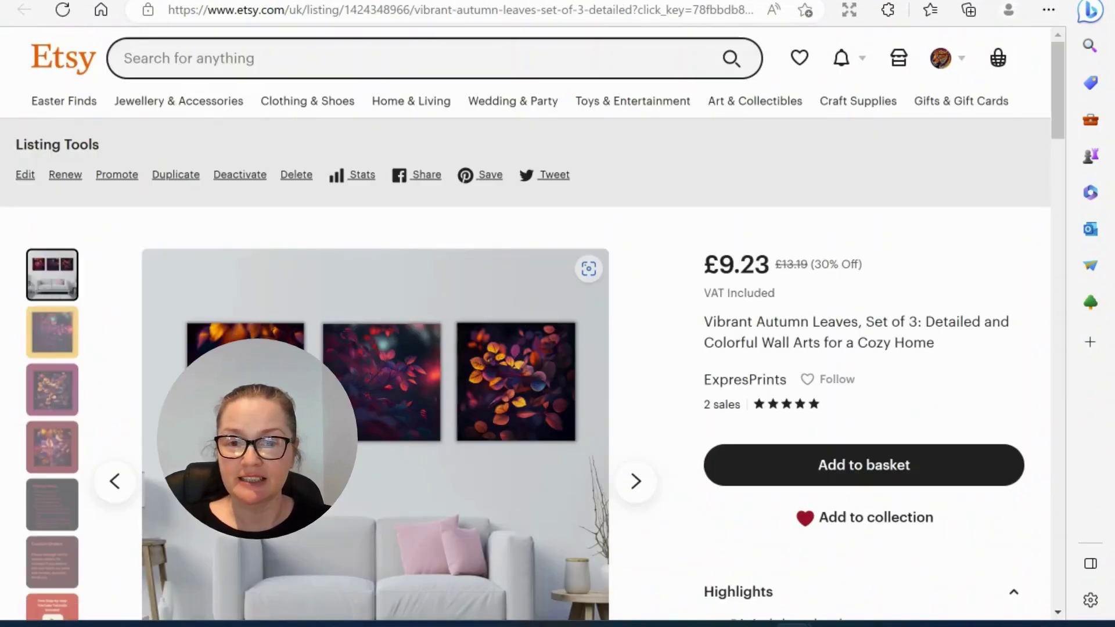
click(319, 366)
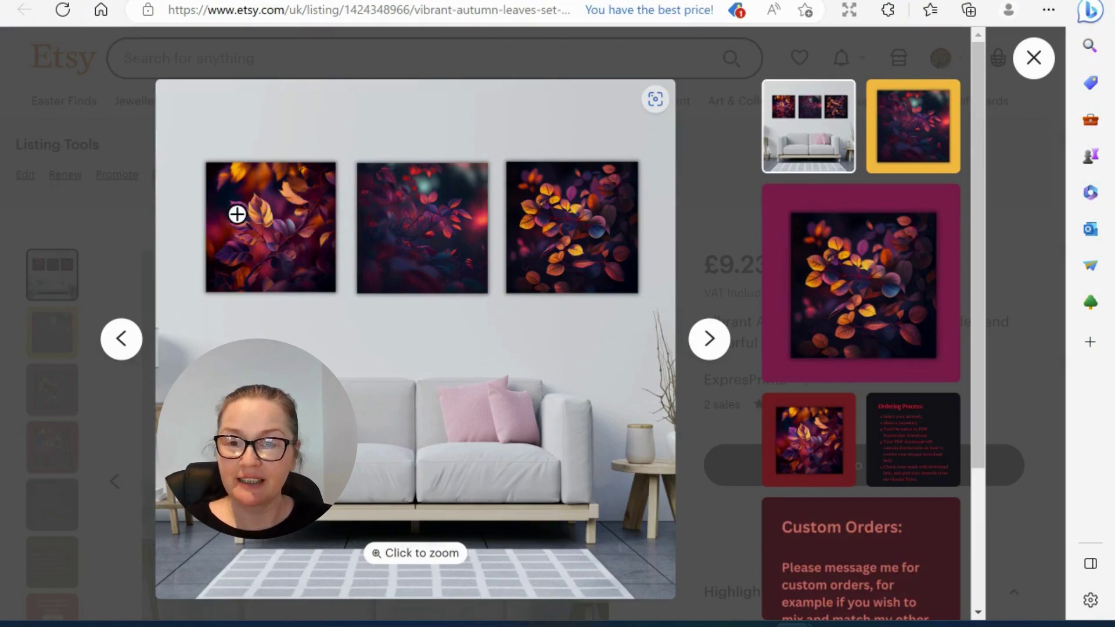
click(267, 226)
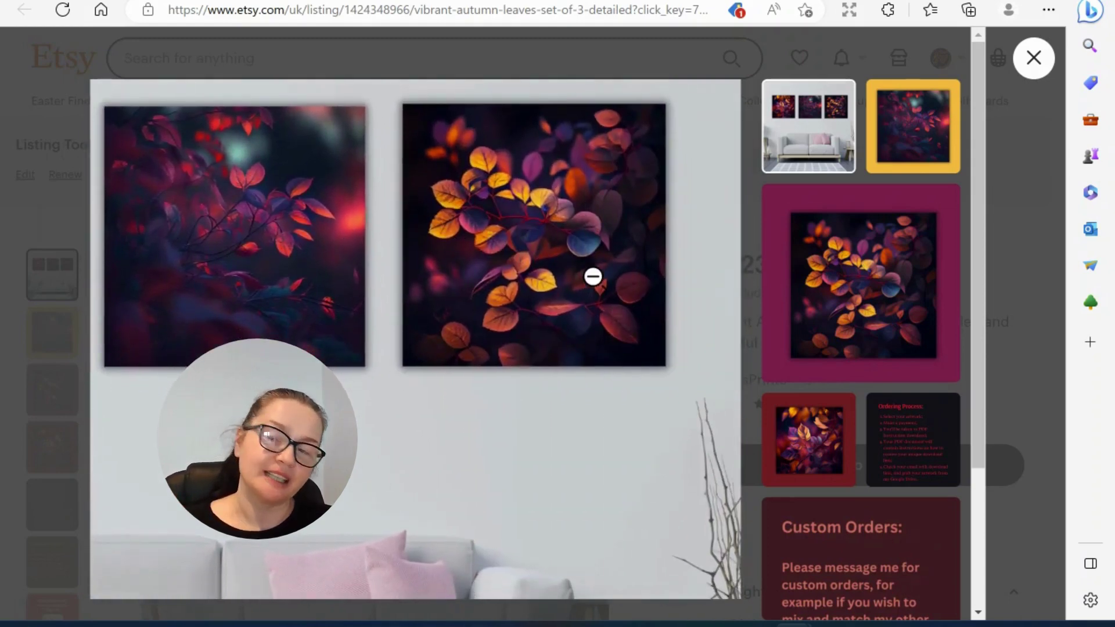
click(444, 273)
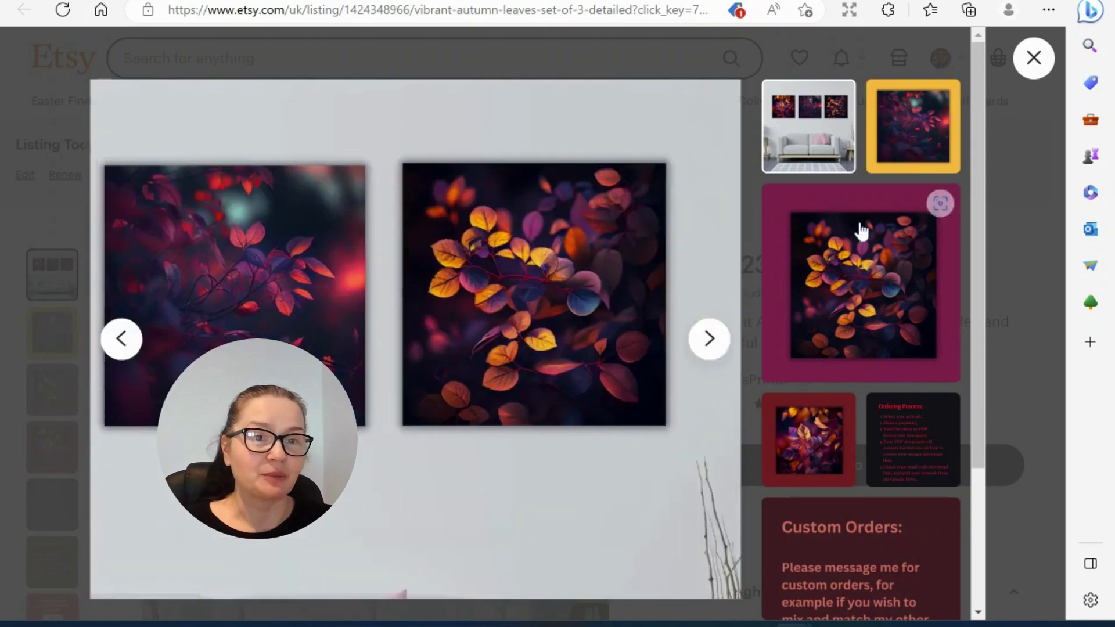
click(1034, 58)
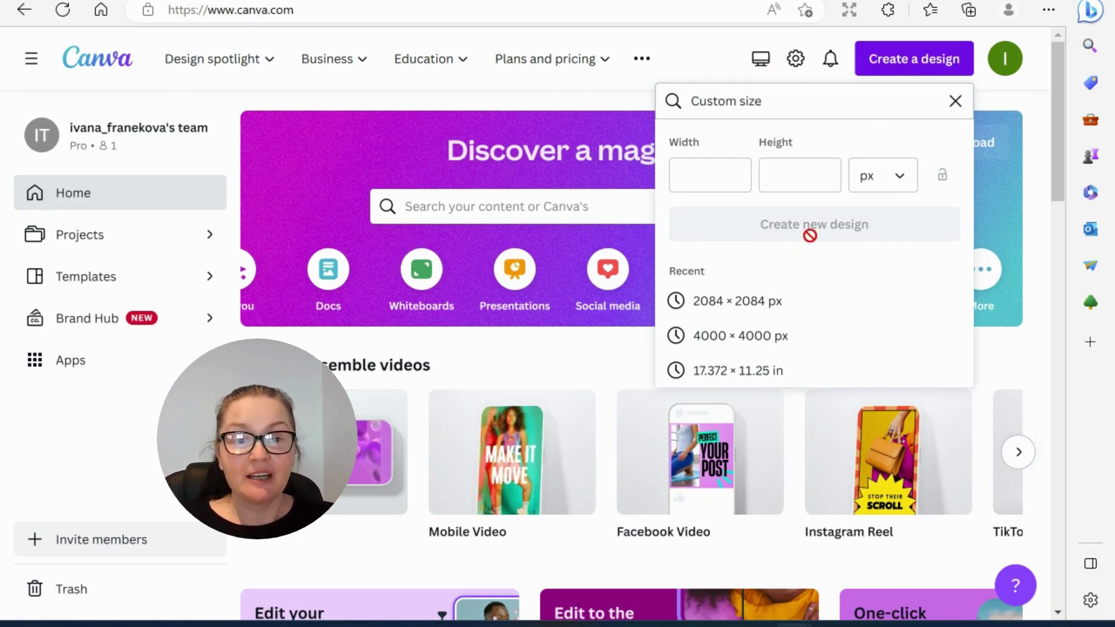
In Canva, create a 2084 × 2084 px design, show the uploaded images and add two more blank pages
click(737, 304)
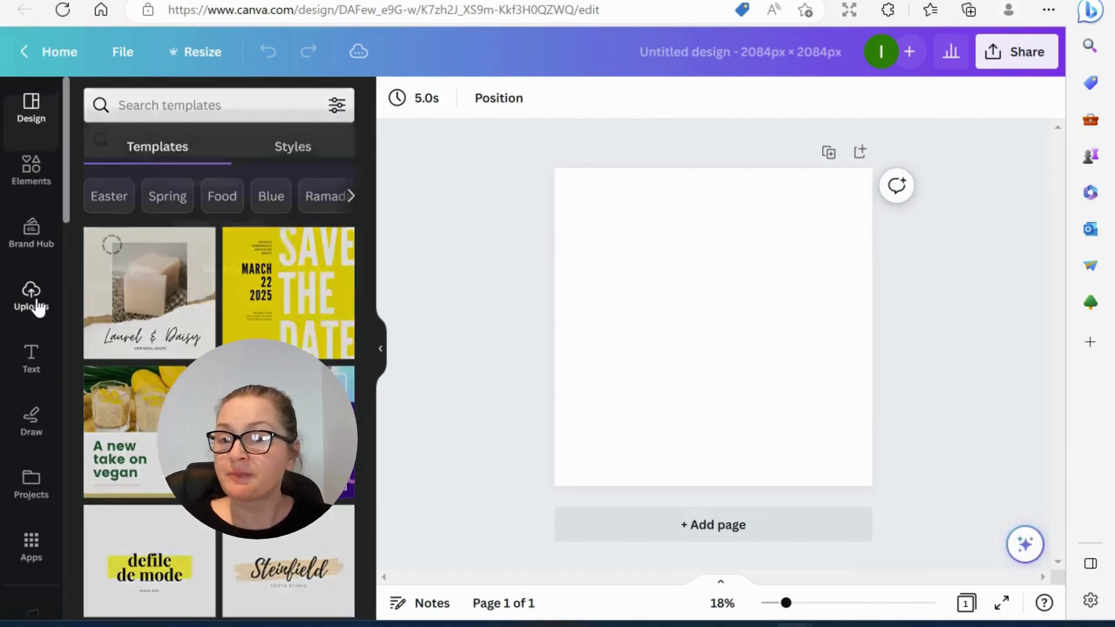
click(35, 302)
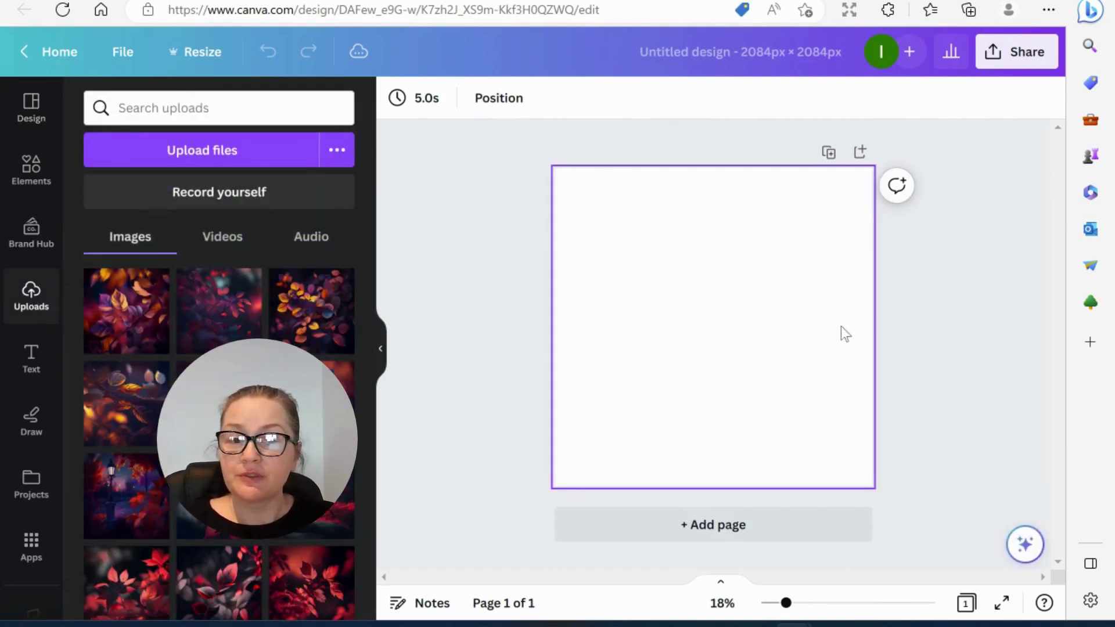
click(724, 529)
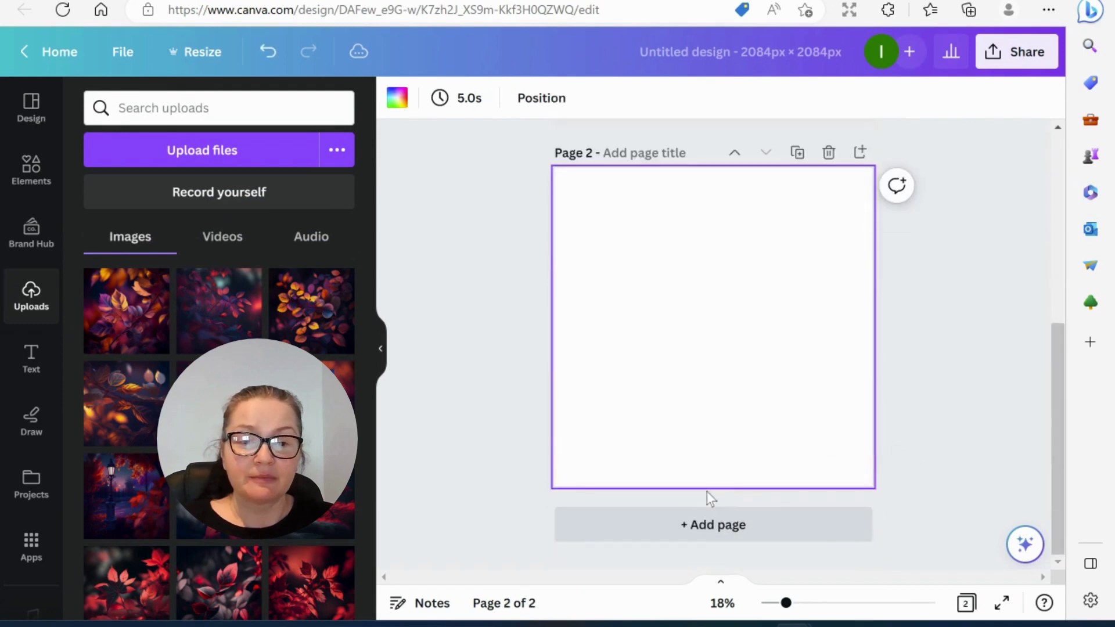
click(705, 527)
Place the uploaded image of small orange and yellow leaves on page 1 and set it as the background
scroll(509, 293, up, 10)
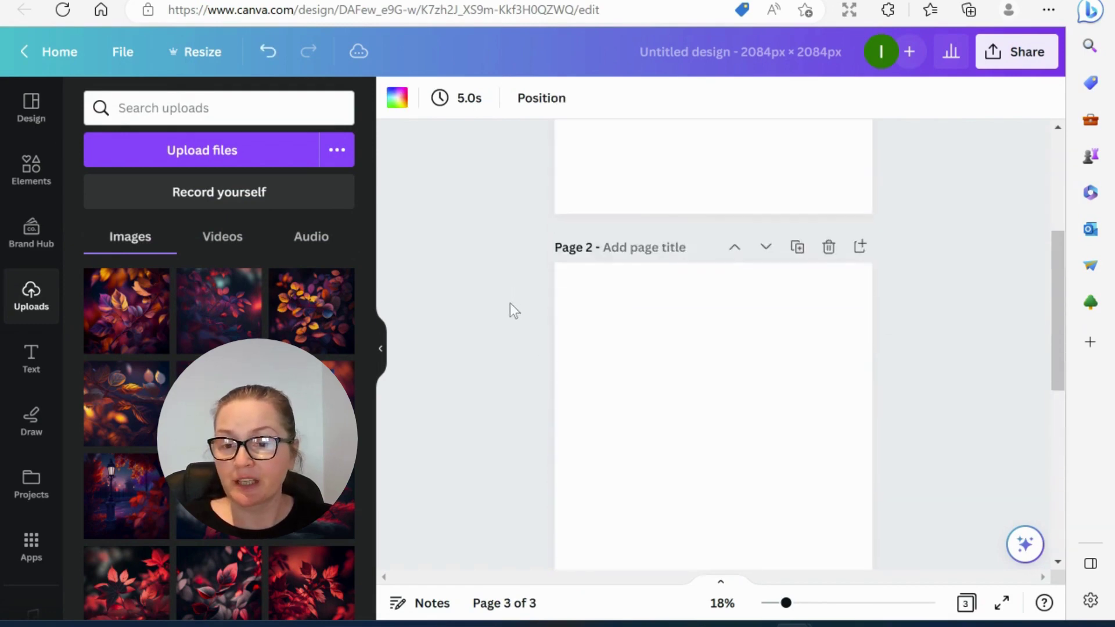
click(304, 322)
right_click(697, 297)
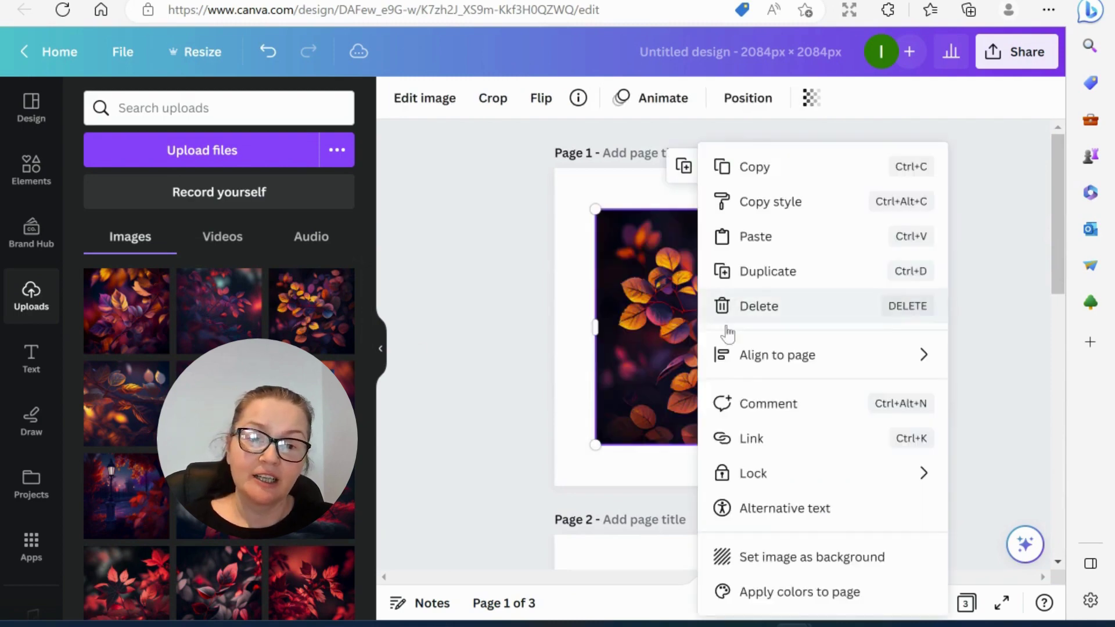
click(832, 548)
Place the uploaded dark red leaves image on page 2 and set it as the background
scroll(542, 398, down, 5)
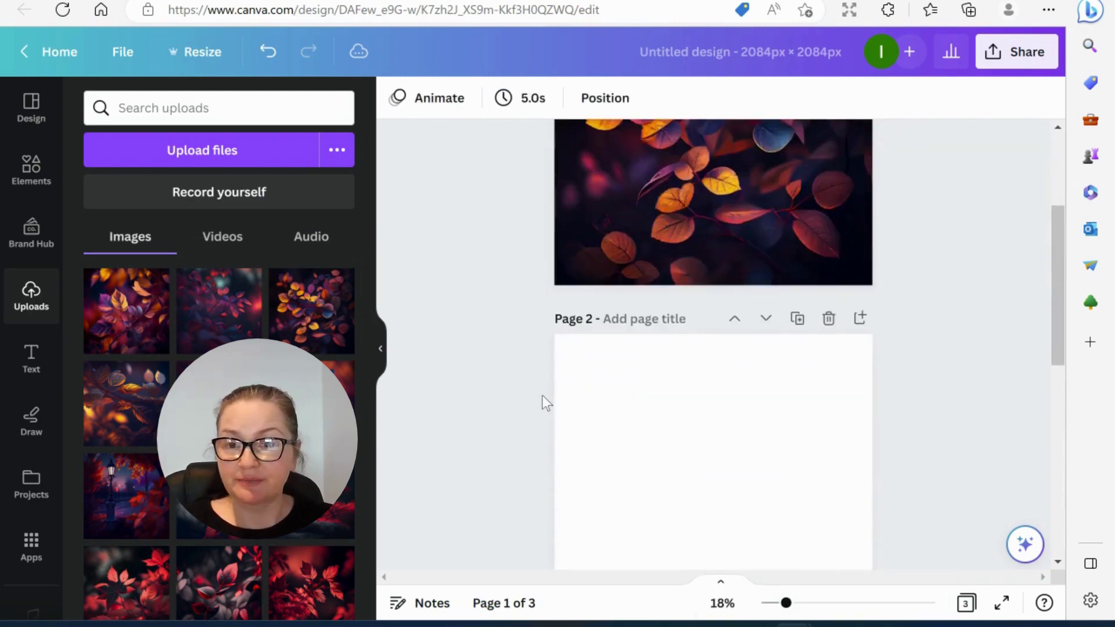
click(218, 300)
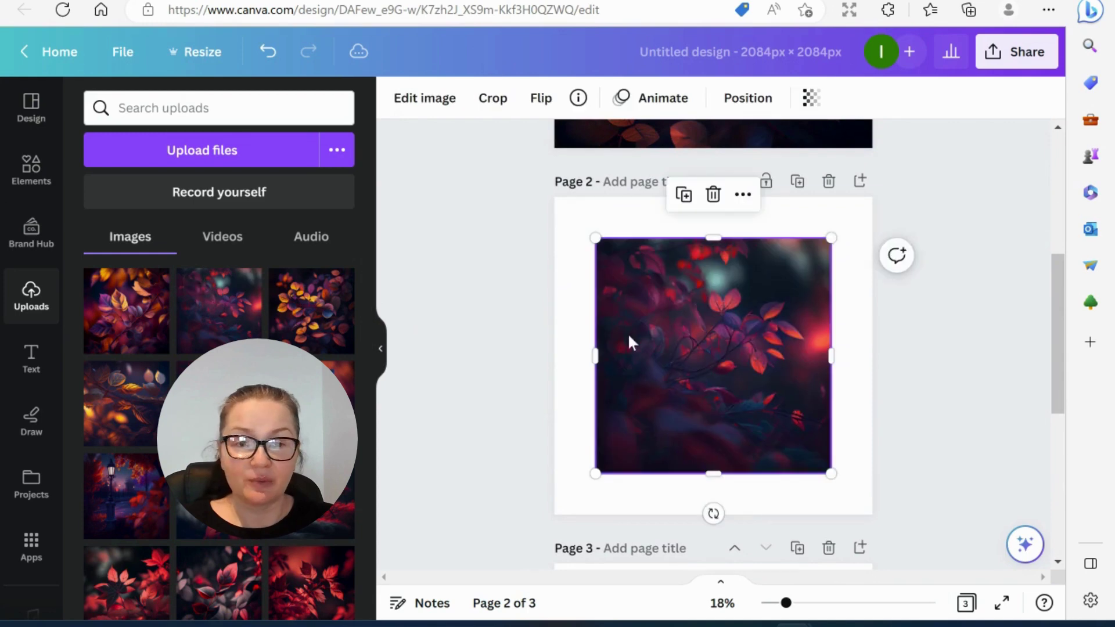
right_click(664, 328)
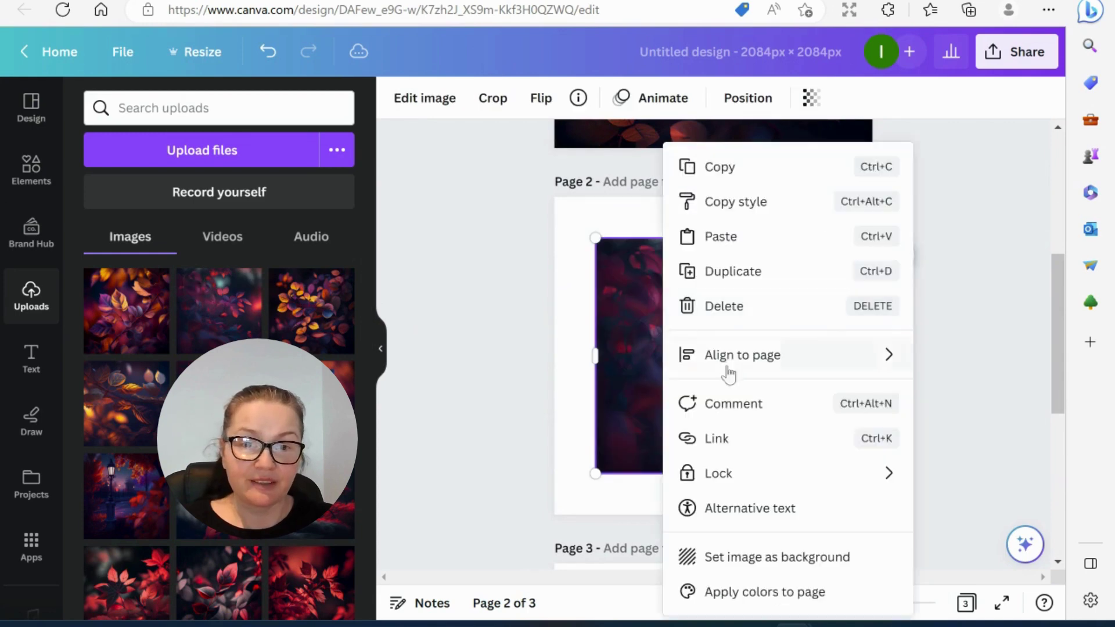
click(765, 556)
Fill page 3 with the uploaded purple and golden leaves image as its background
scroll(735, 476, down, 5)
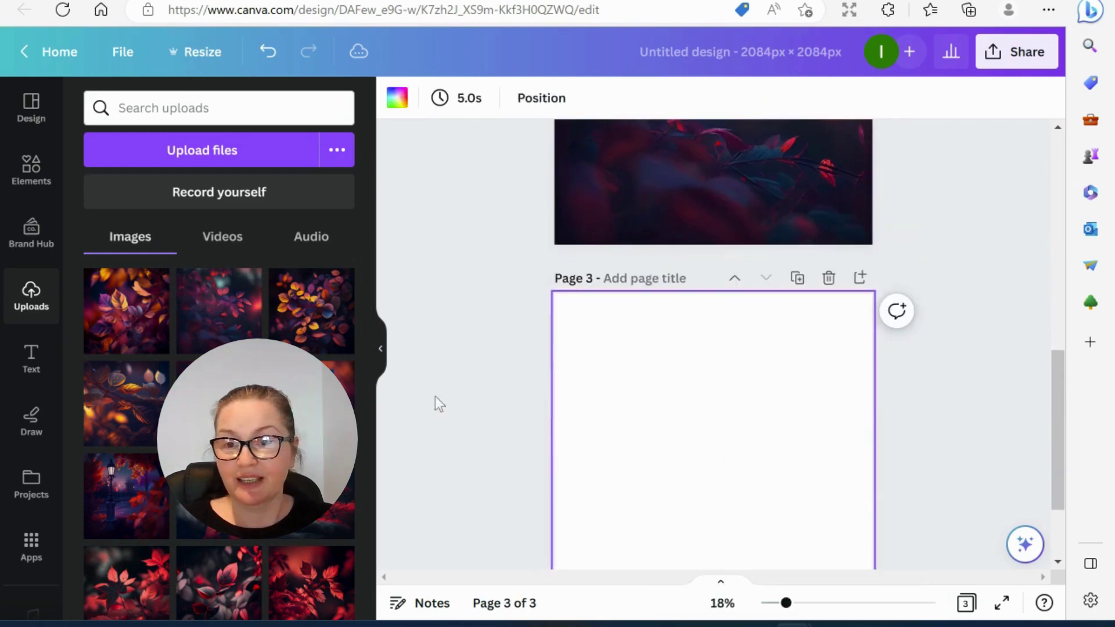
click(130, 310)
right_click(655, 445)
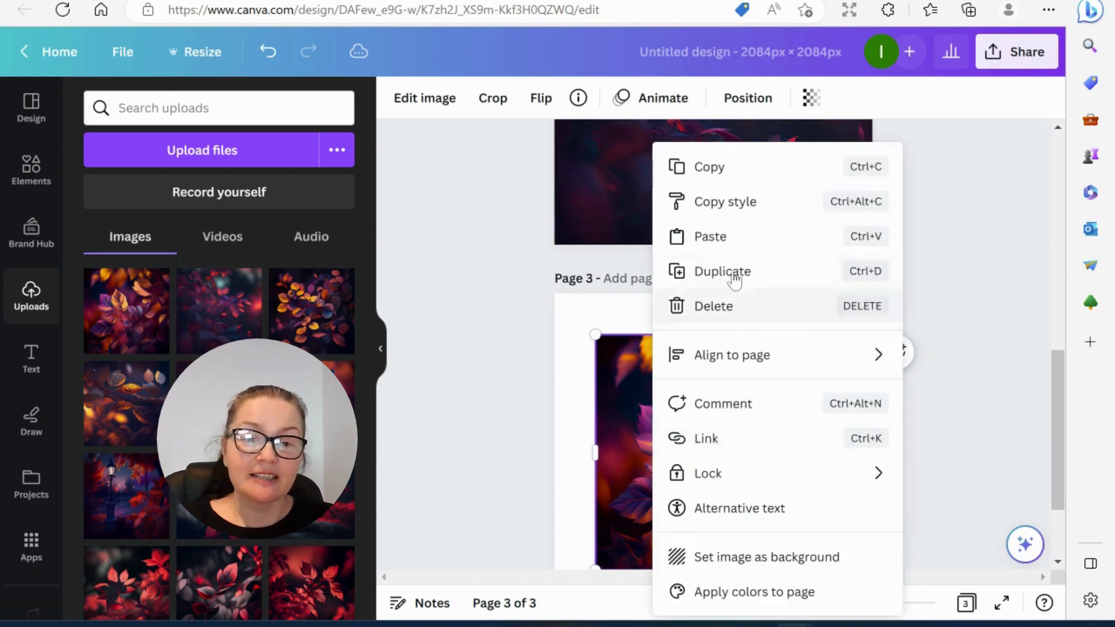
click(776, 557)
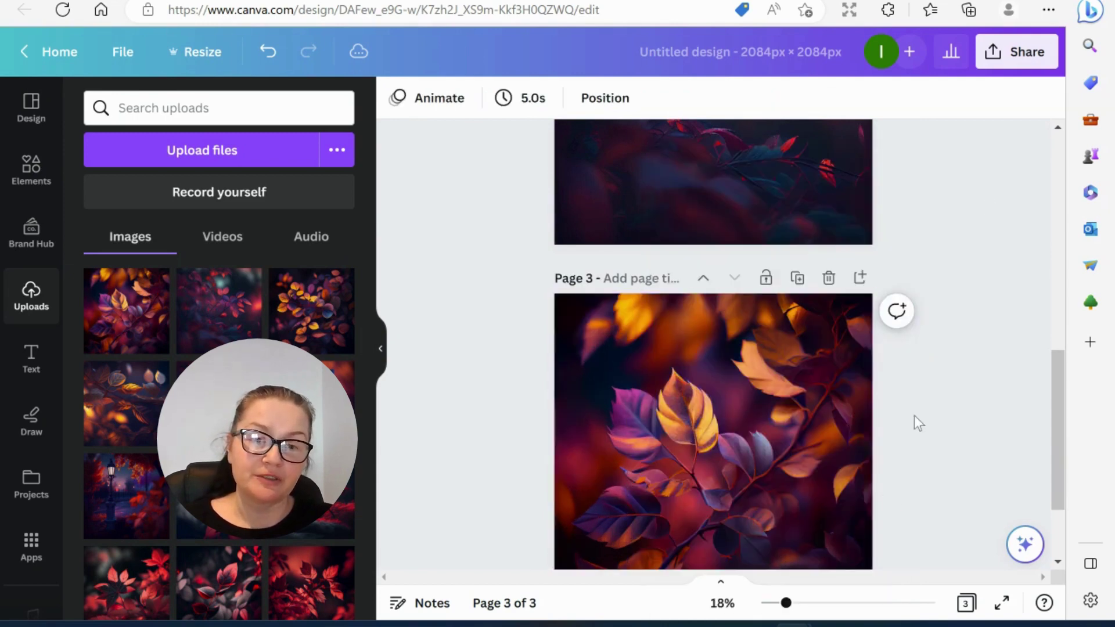
Review all three pages side by side in grid view and return to the first page in the editor
click(966, 604)
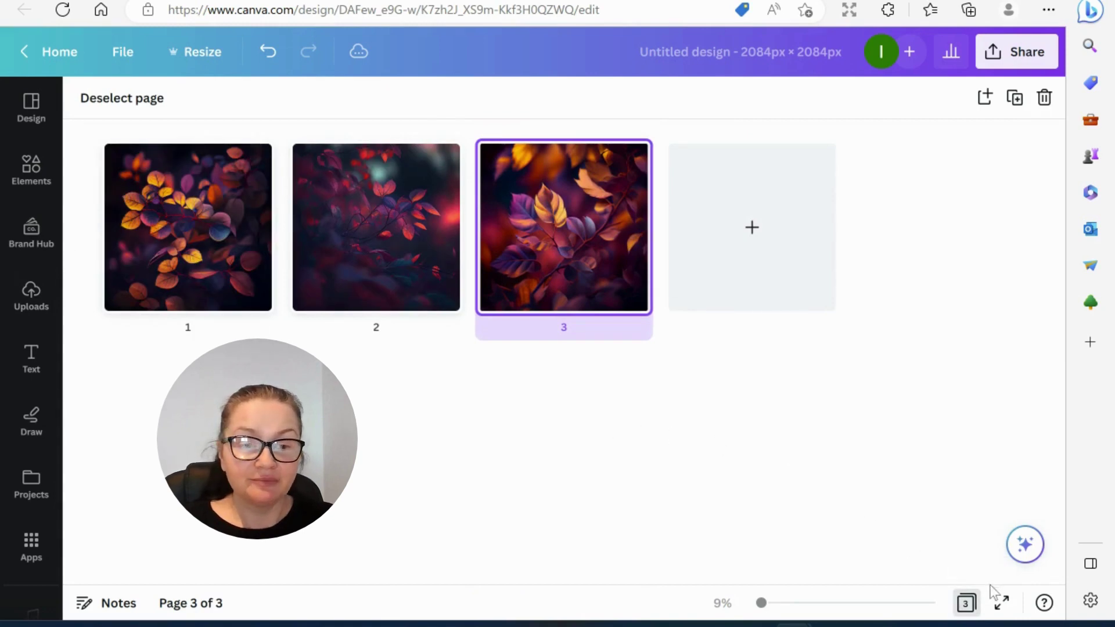
click(966, 603)
scroll(661, 330, up, 10)
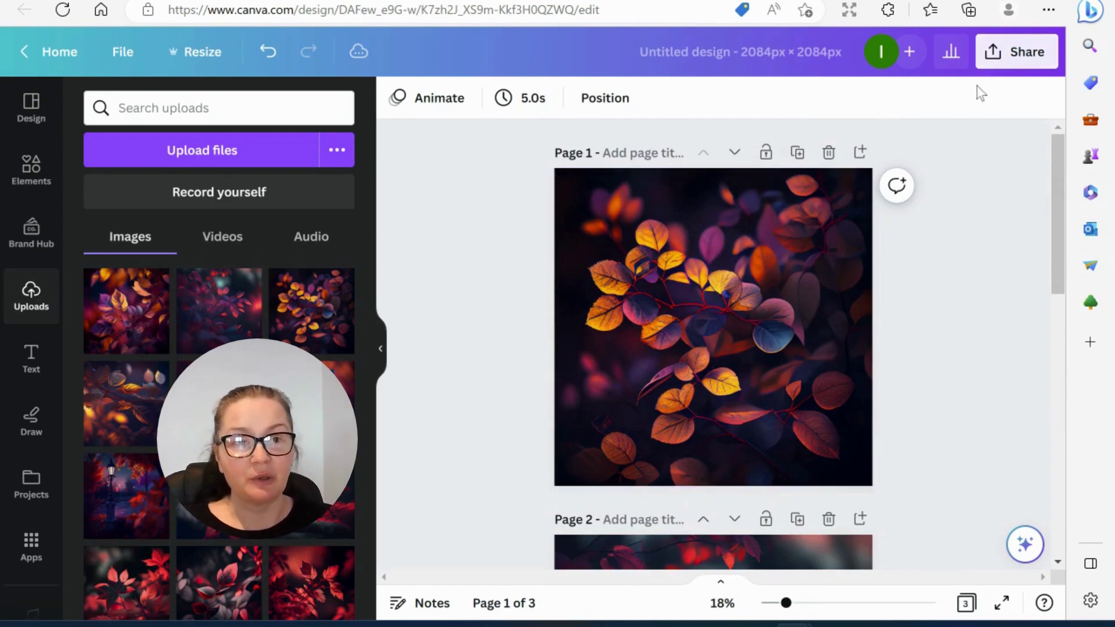
Look through the design's print product options and resume editing the locked design
click(1005, 58)
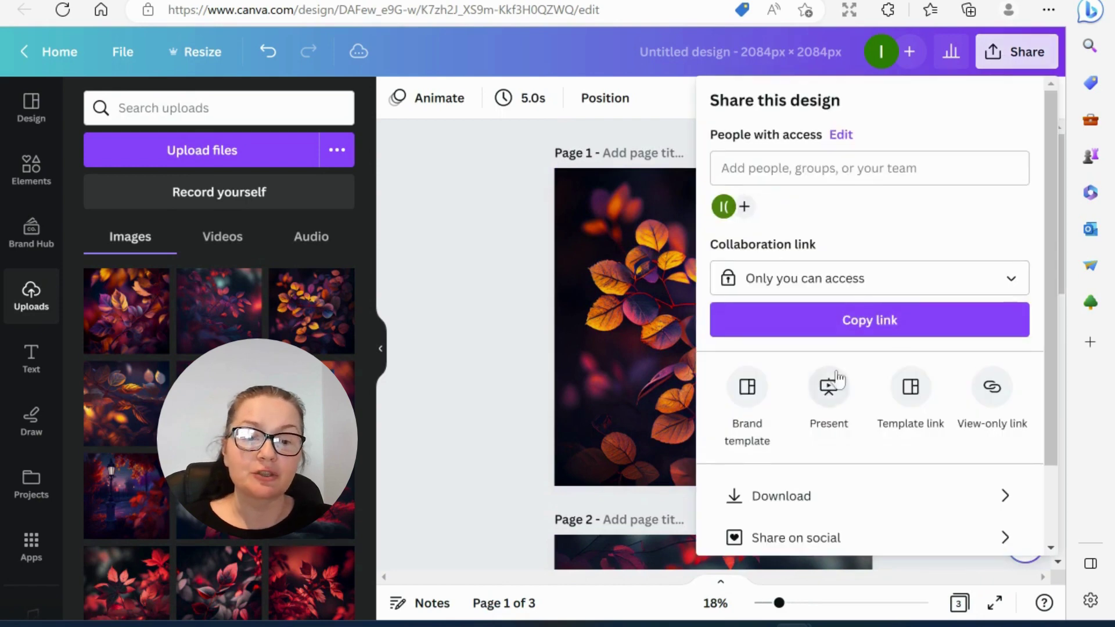
scroll(829, 377, down, 3)
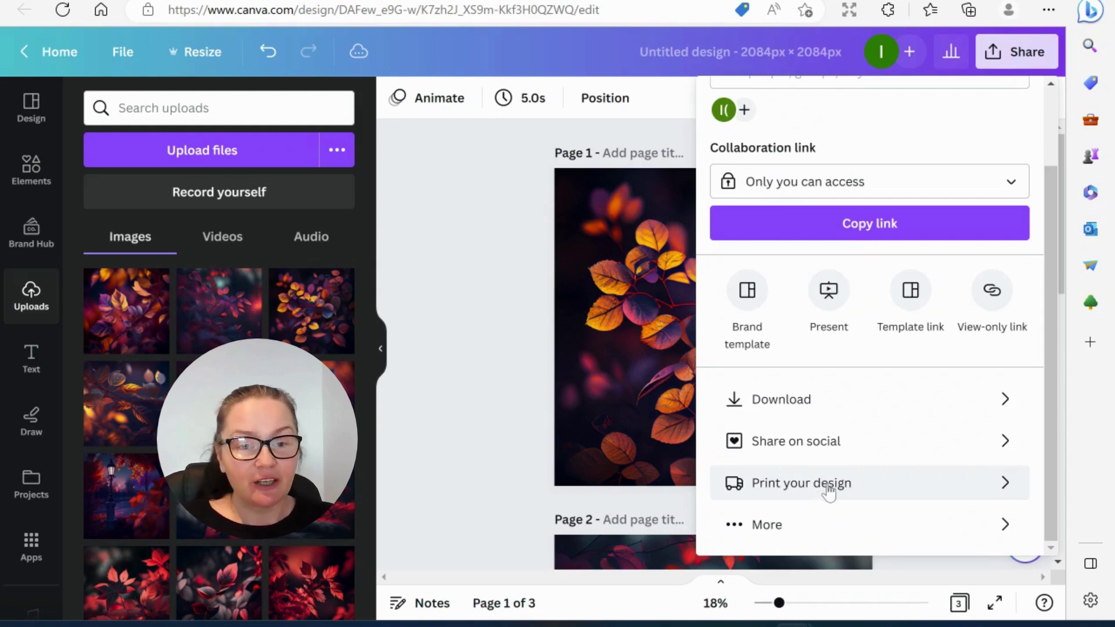
click(829, 488)
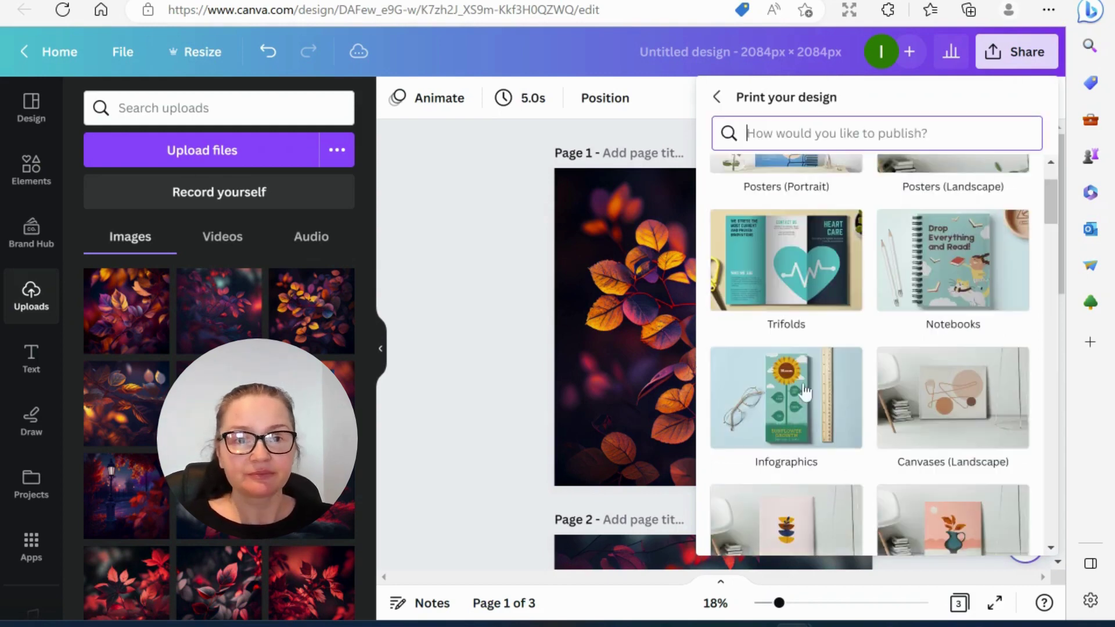
scroll(860, 448, up, 2)
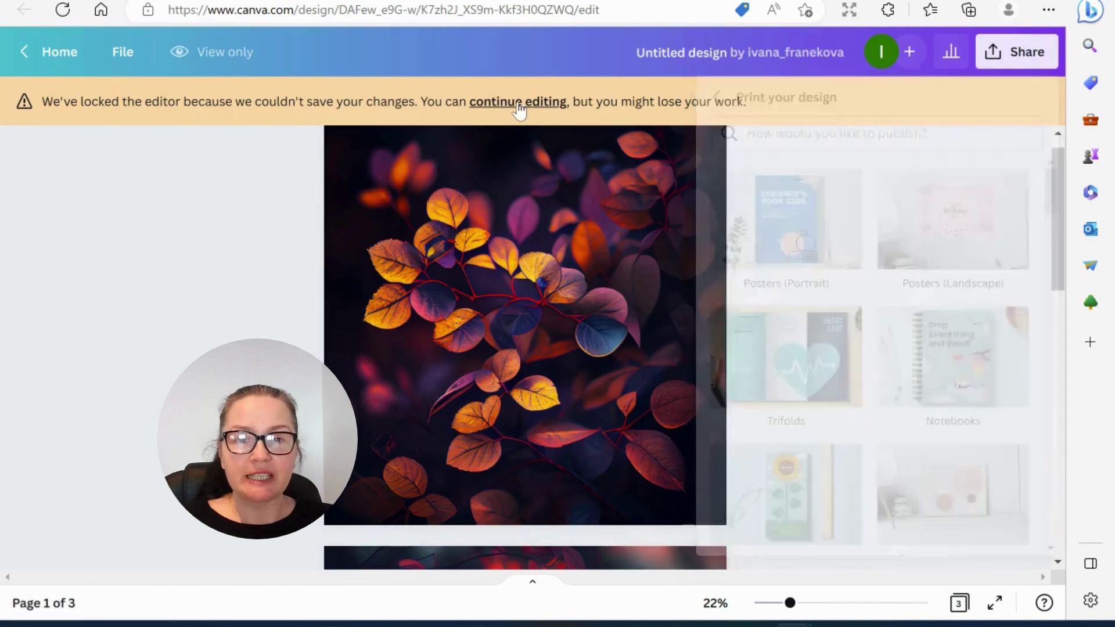
scroll(877, 326, down, 2)
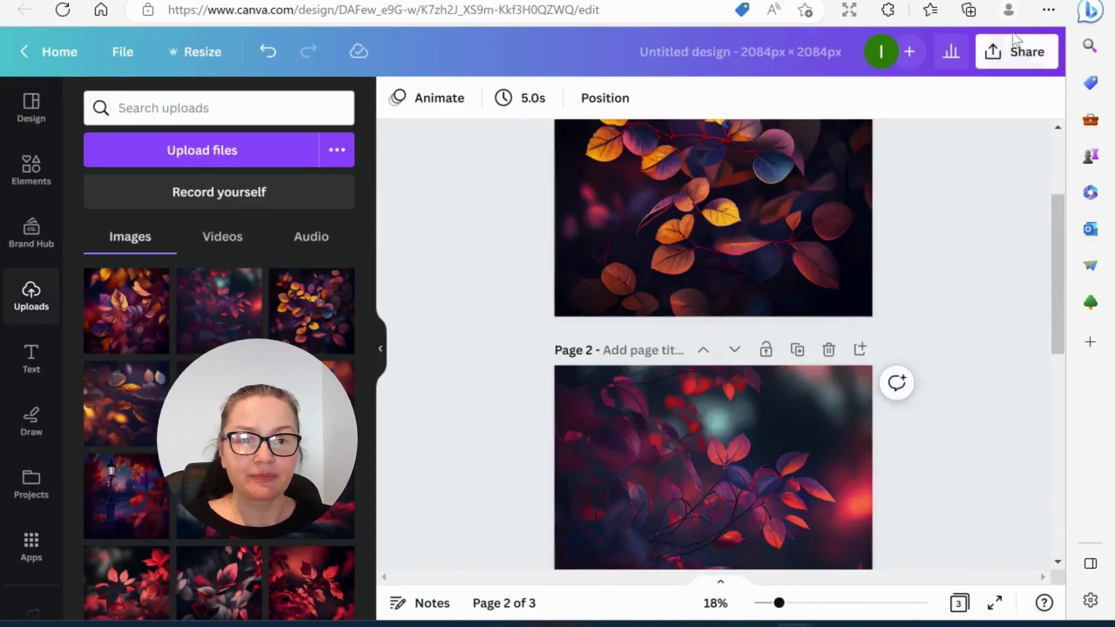
Reopen the design's print product options, look through the posters and canvases, and open the Sweatshirts option
scroll(854, 312, up, 1)
click(1017, 52)
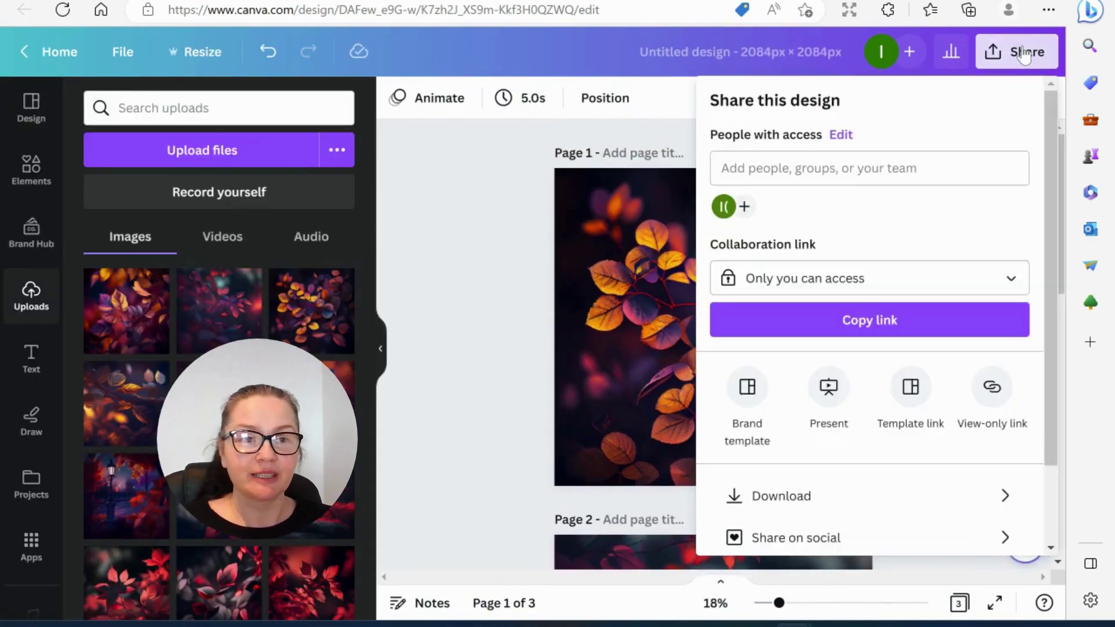
scroll(836, 503, down, 2)
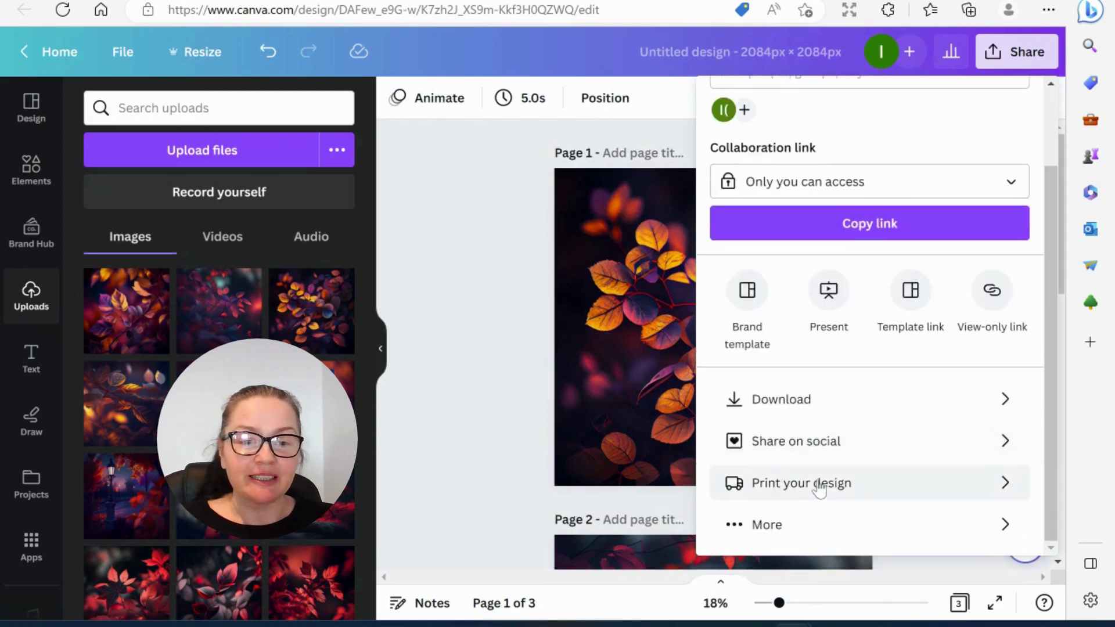
click(829, 485)
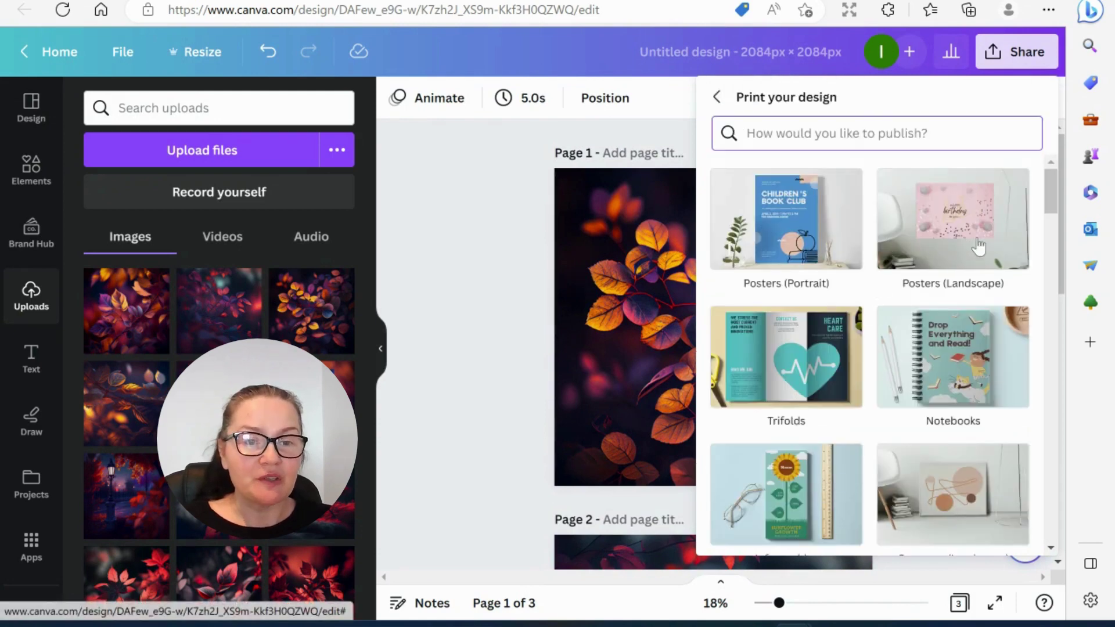
scroll(942, 382, down, 2)
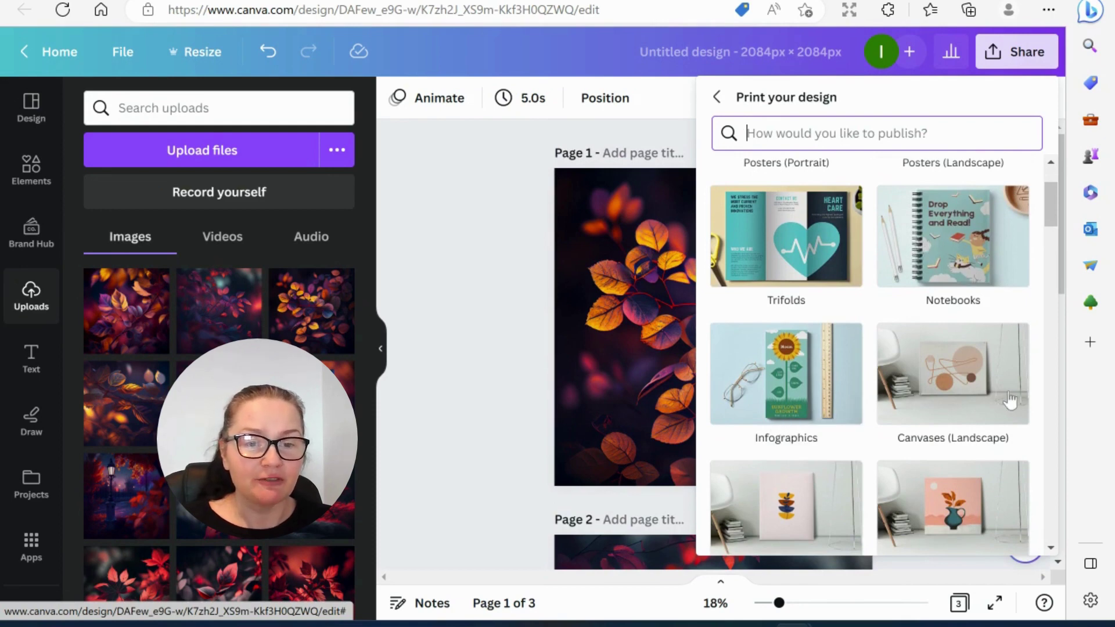
scroll(987, 401, down, 2)
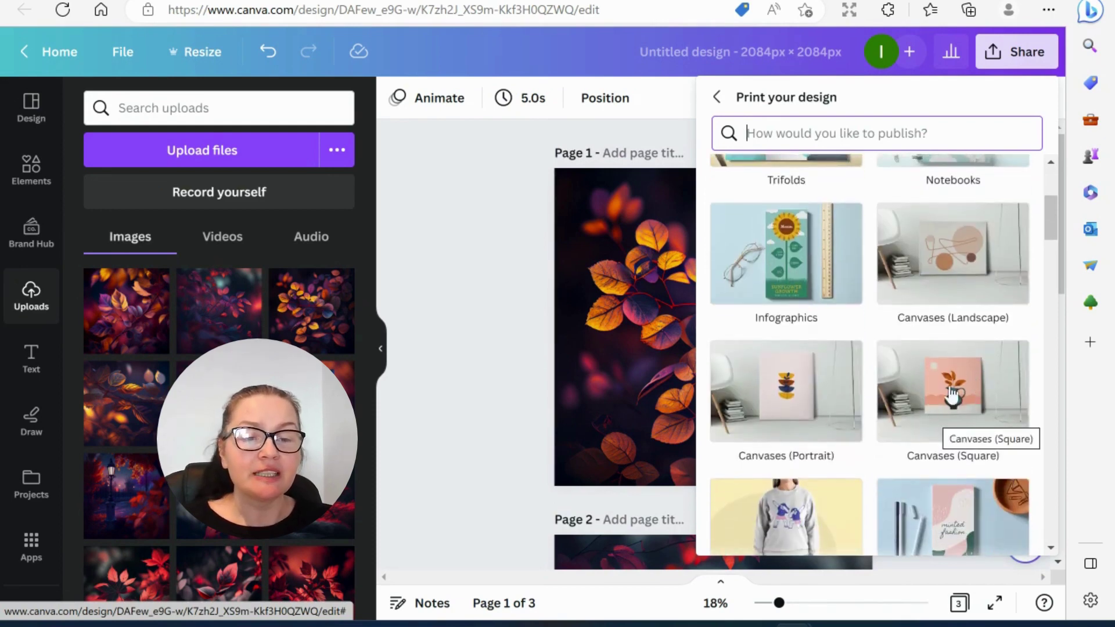
scroll(968, 418, down, 2)
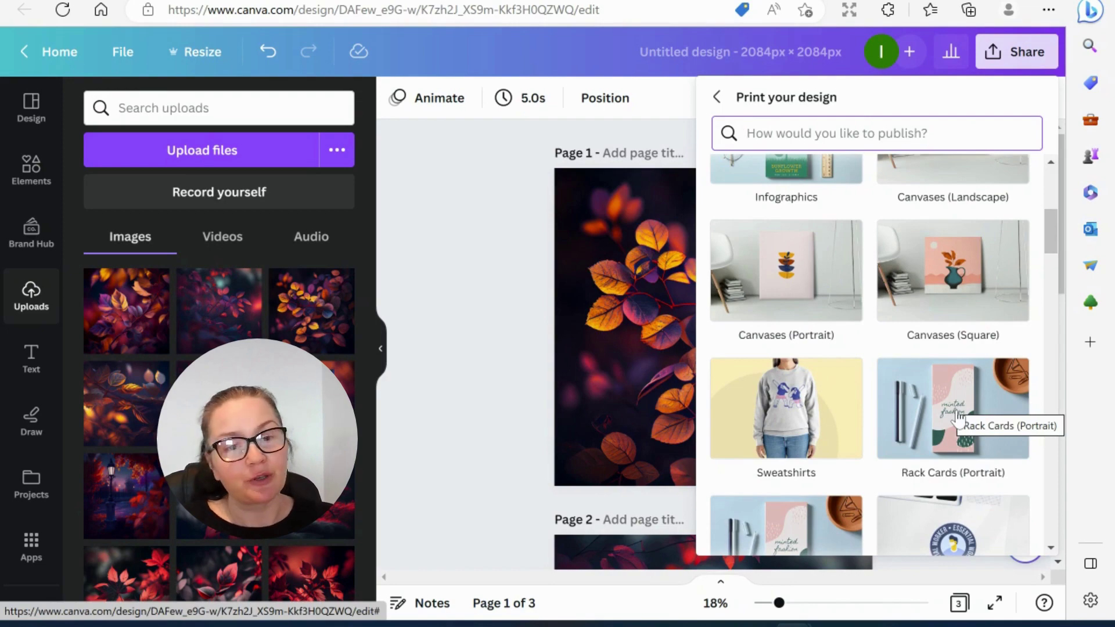
click(773, 417)
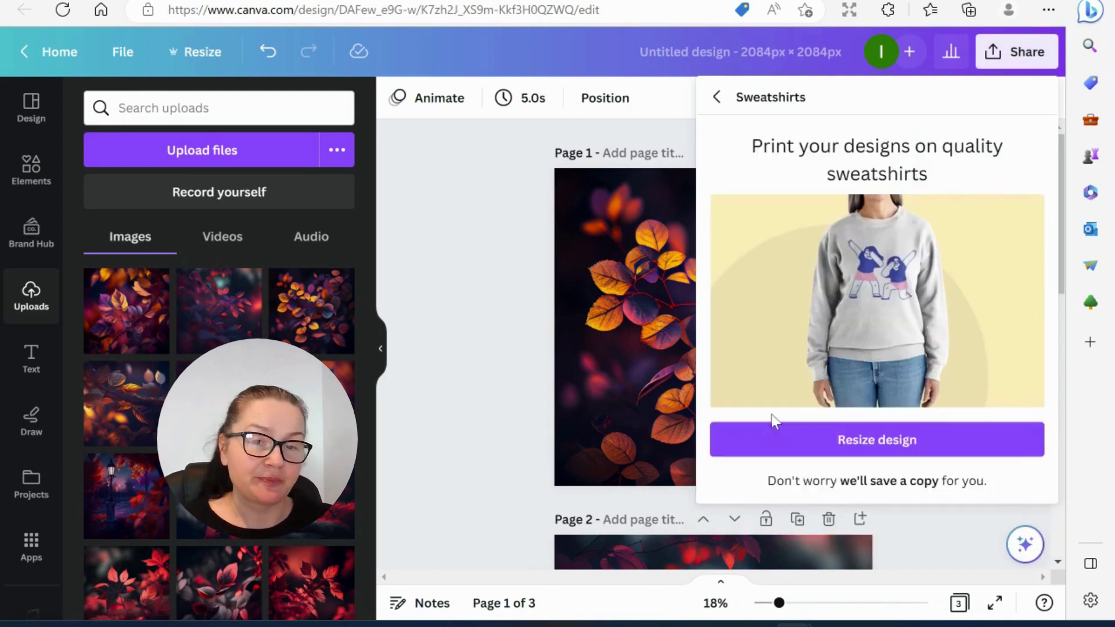
Resize the design for sweatshirts, view the enlarged print preview and look over the front, back and color options
click(868, 440)
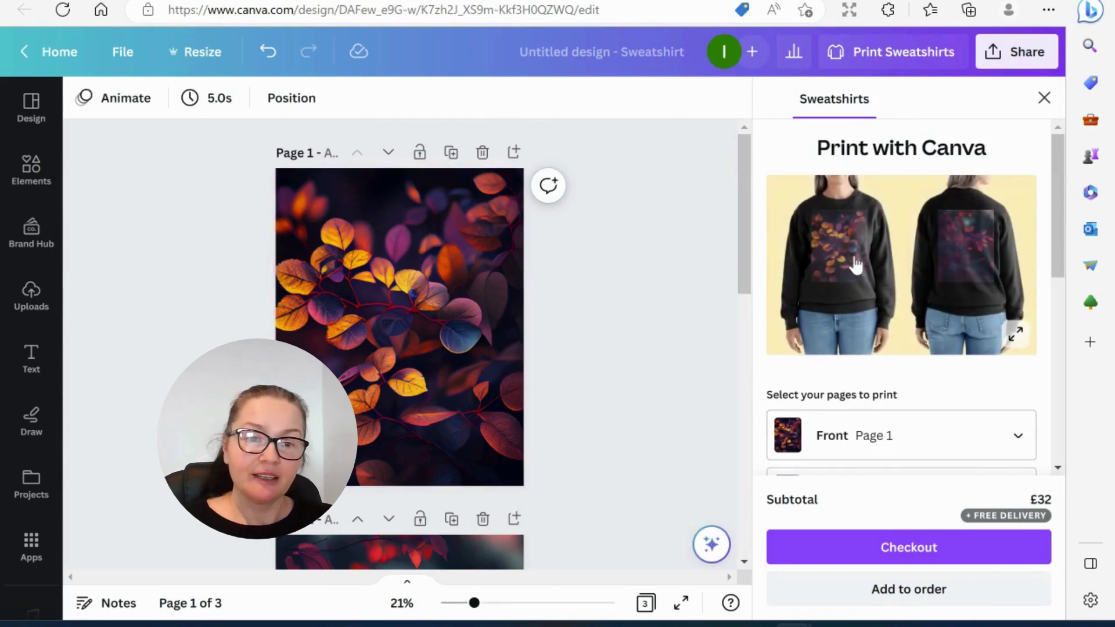
click(856, 265)
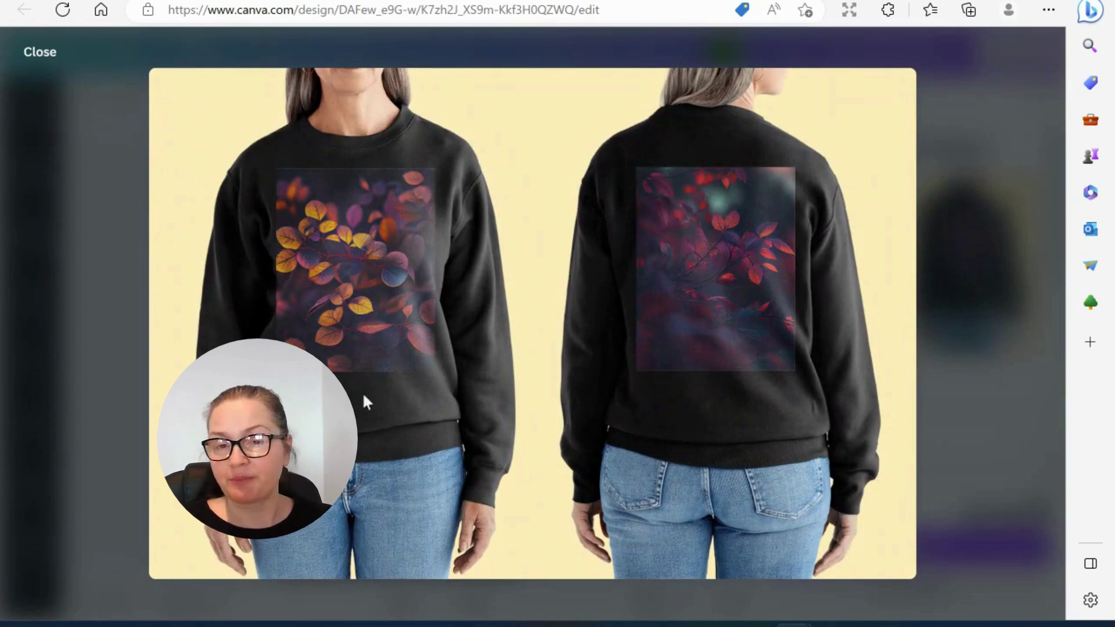
click(36, 57)
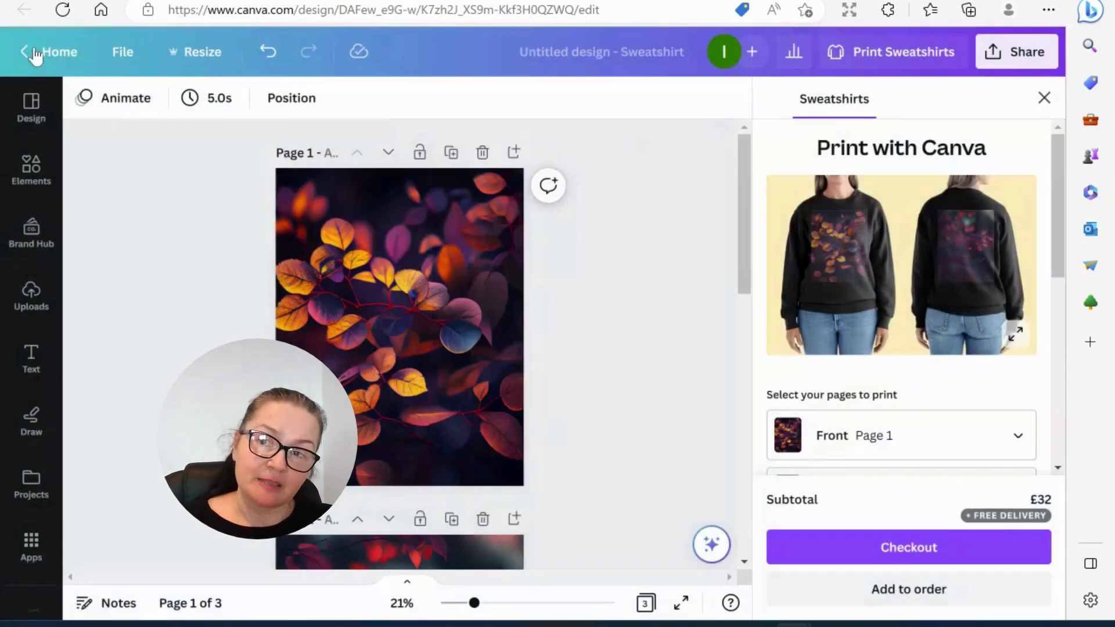
scroll(831, 383, down, 3)
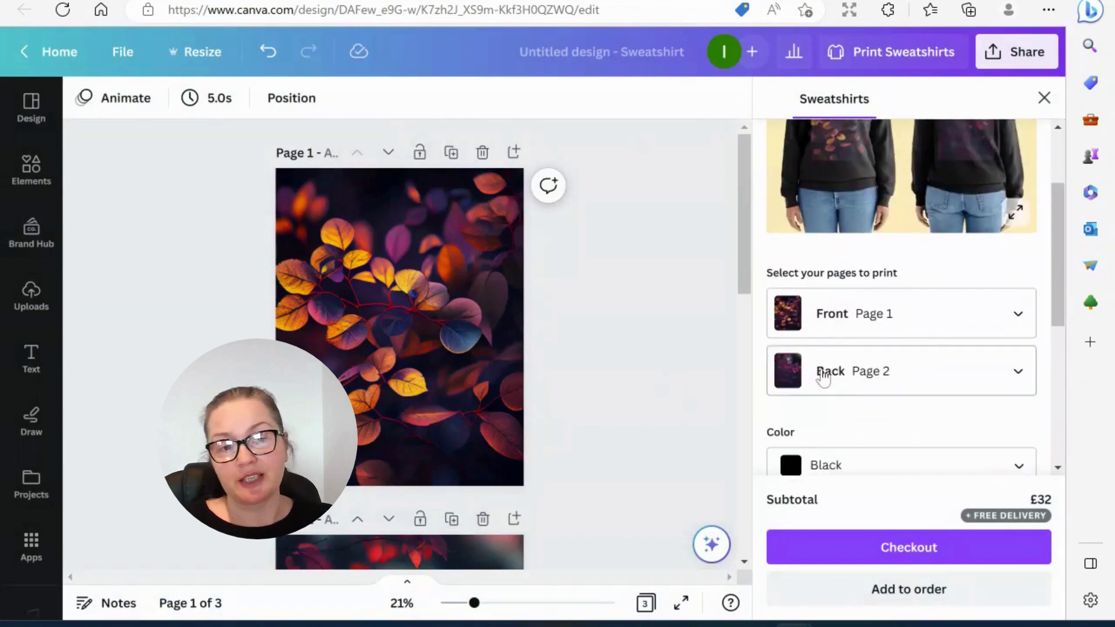
scroll(827, 375, up, 3)
Resize the design for Notebooks from the print product options, view the enlarged mockup and leave the notebook print settings
click(1018, 51)
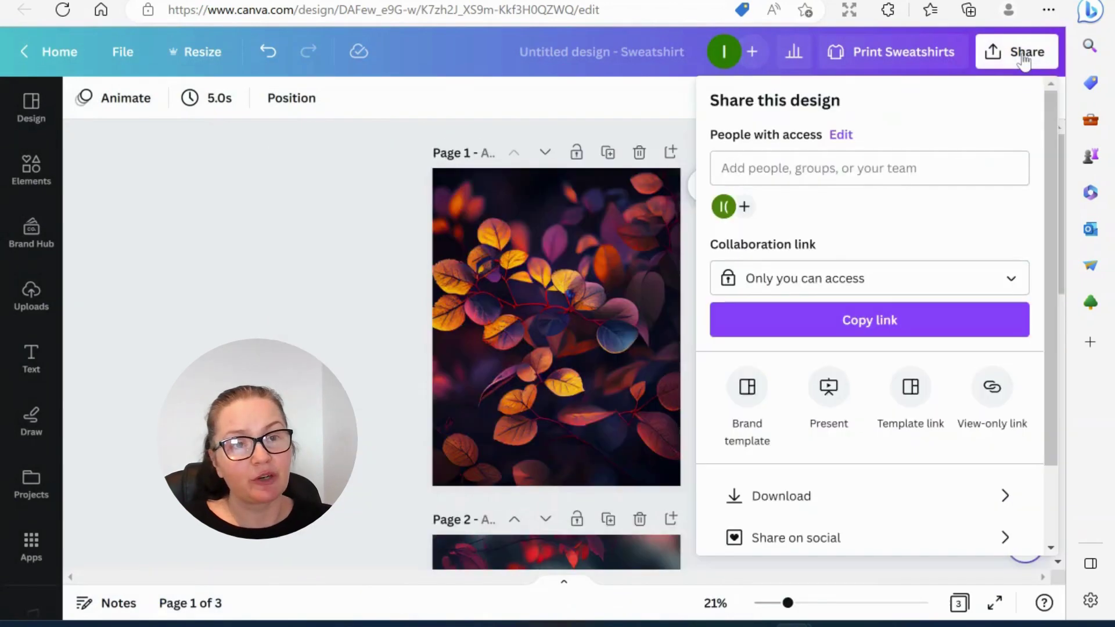
scroll(860, 422, down, 2)
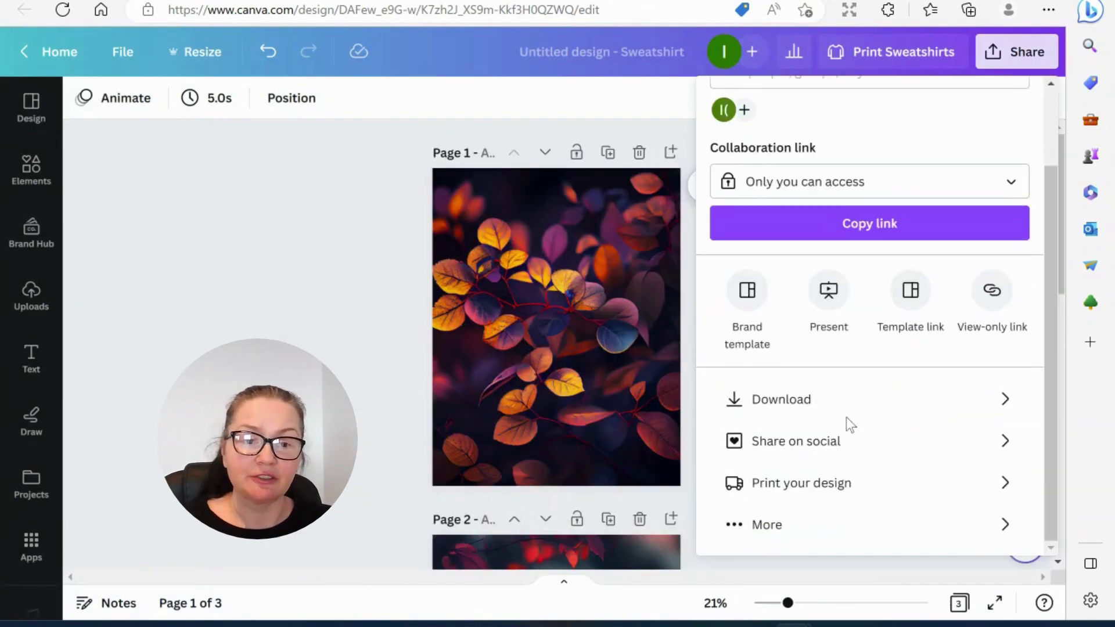
click(846, 484)
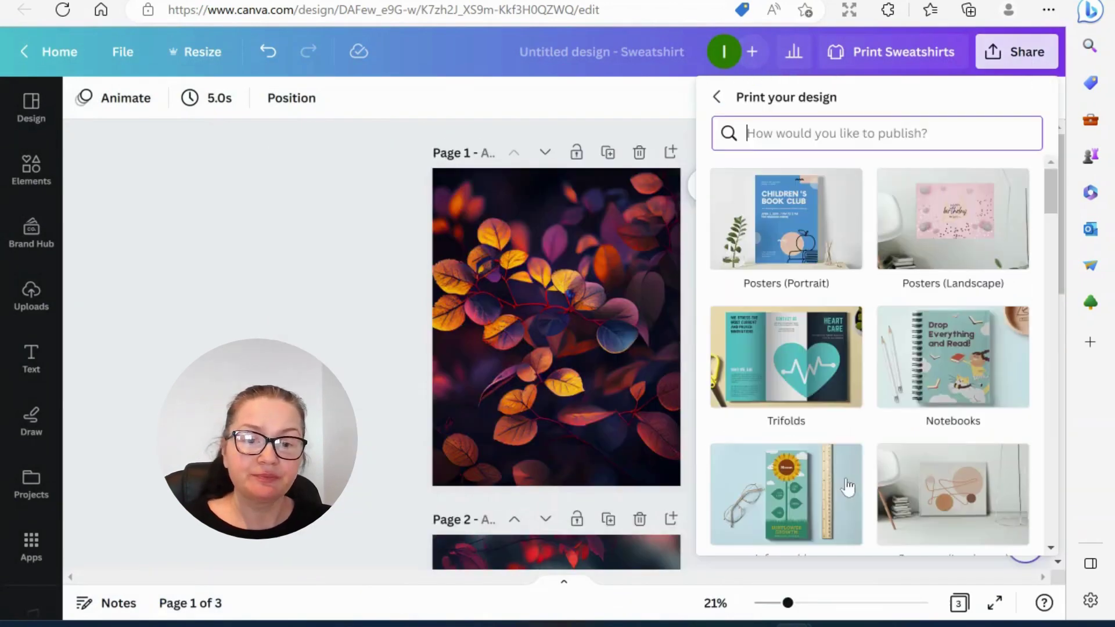
click(944, 360)
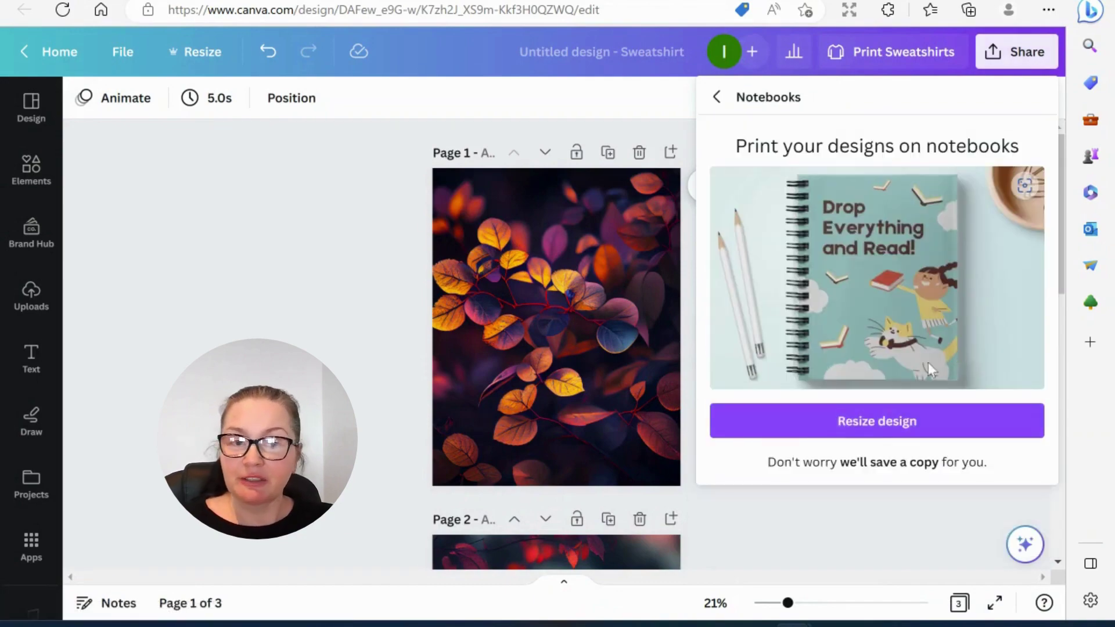
click(871, 422)
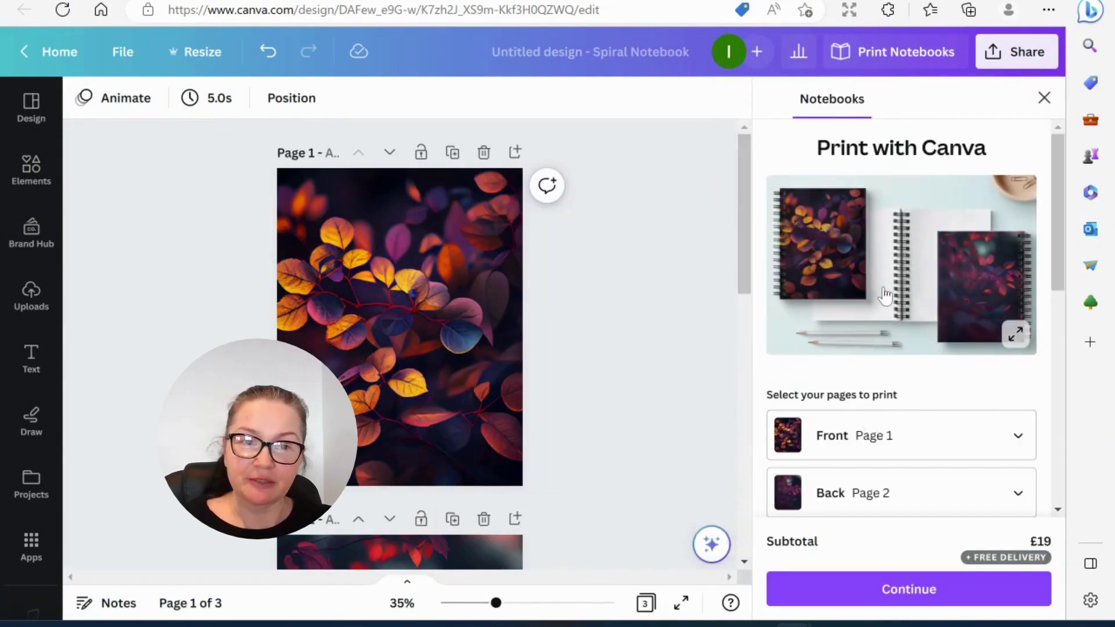
click(883, 293)
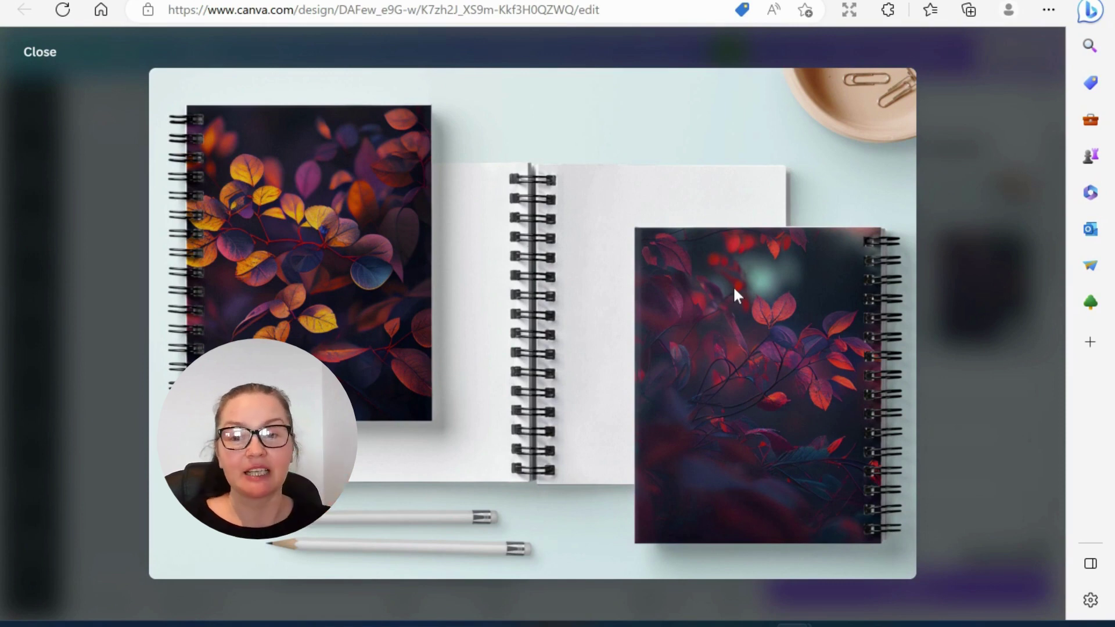
click(33, 53)
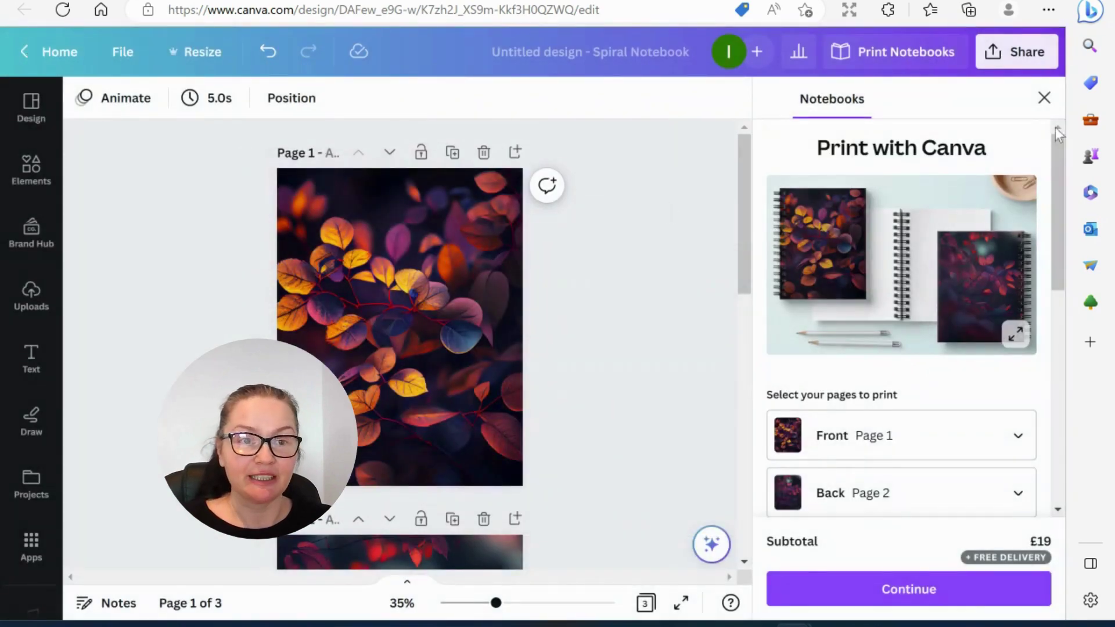
click(1045, 98)
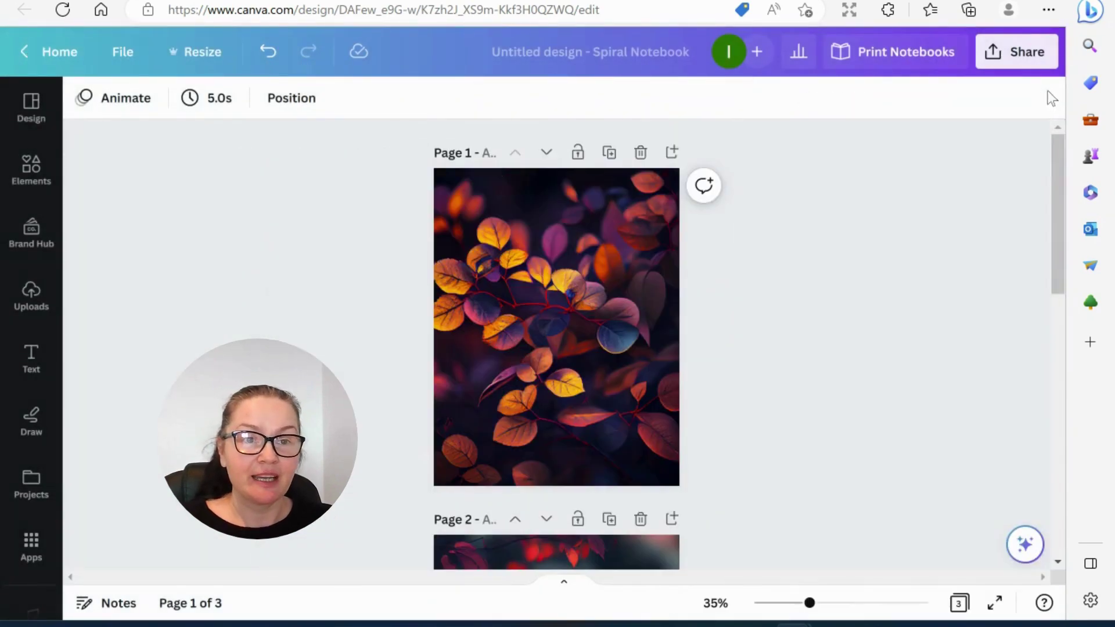
Resize the design for Stickers (Circle) from the print product options and view the enlarged sticker preview
click(1027, 61)
scroll(848, 377, down, 2)
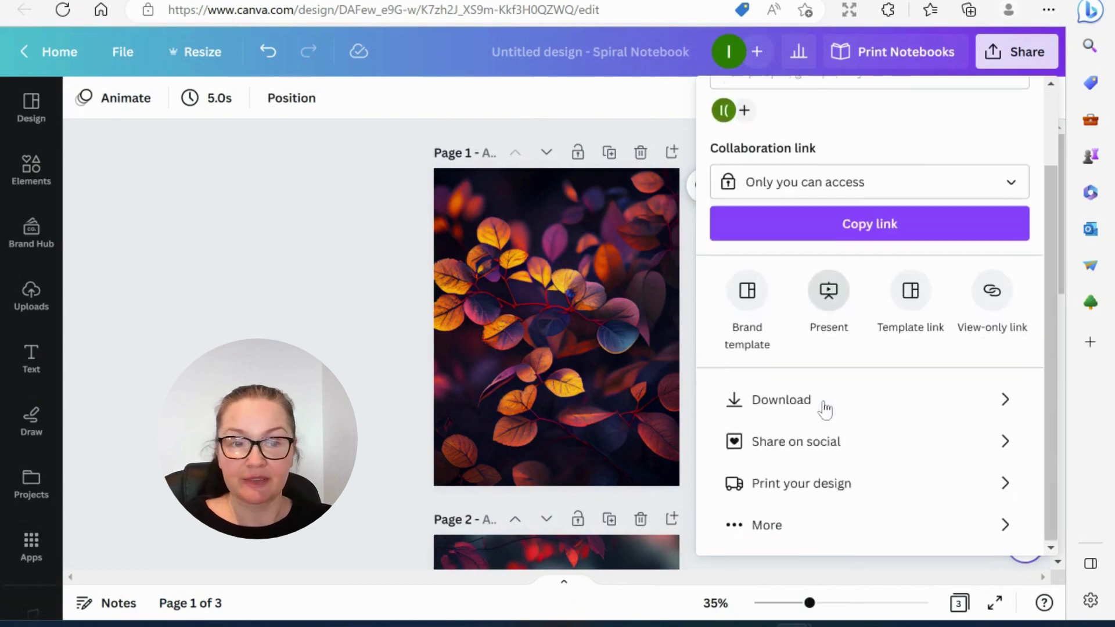
click(816, 484)
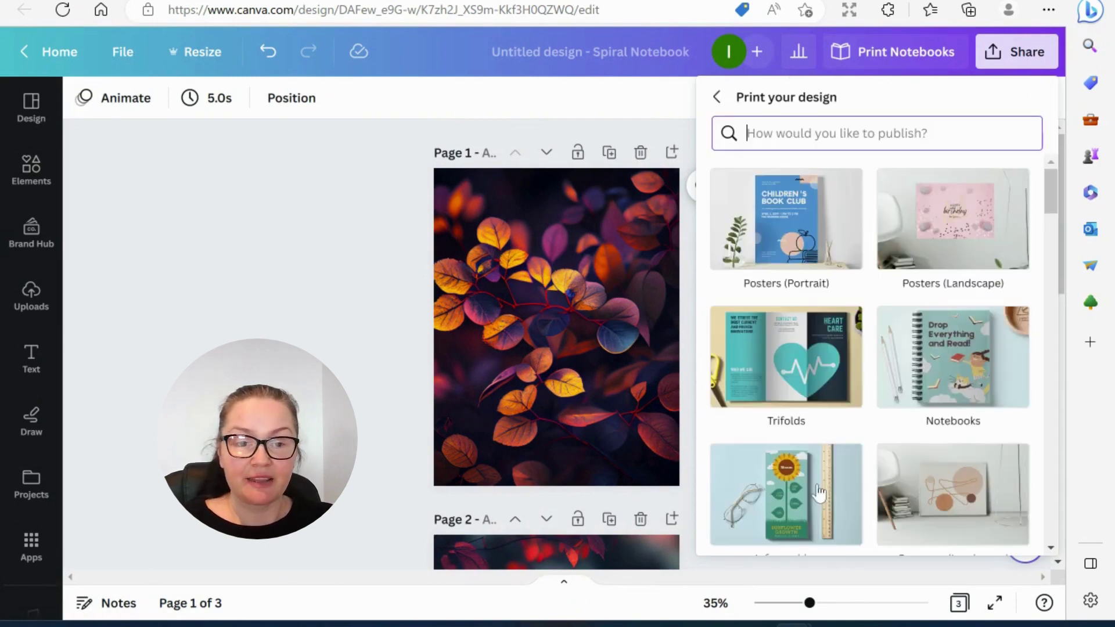
scroll(890, 379, down, 5)
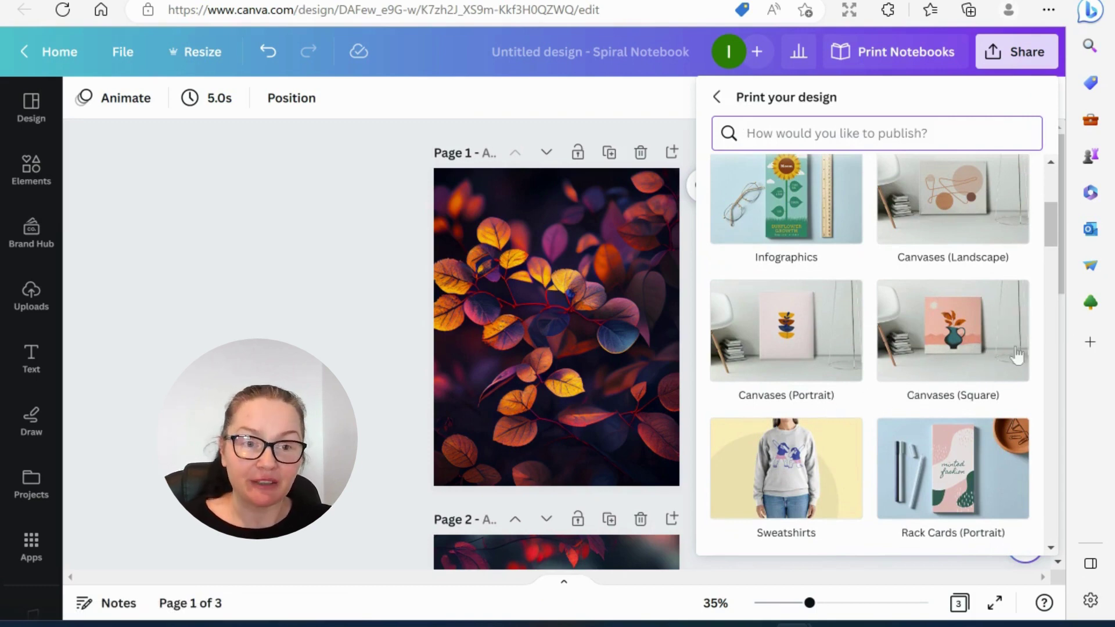
scroll(940, 388, down, 3)
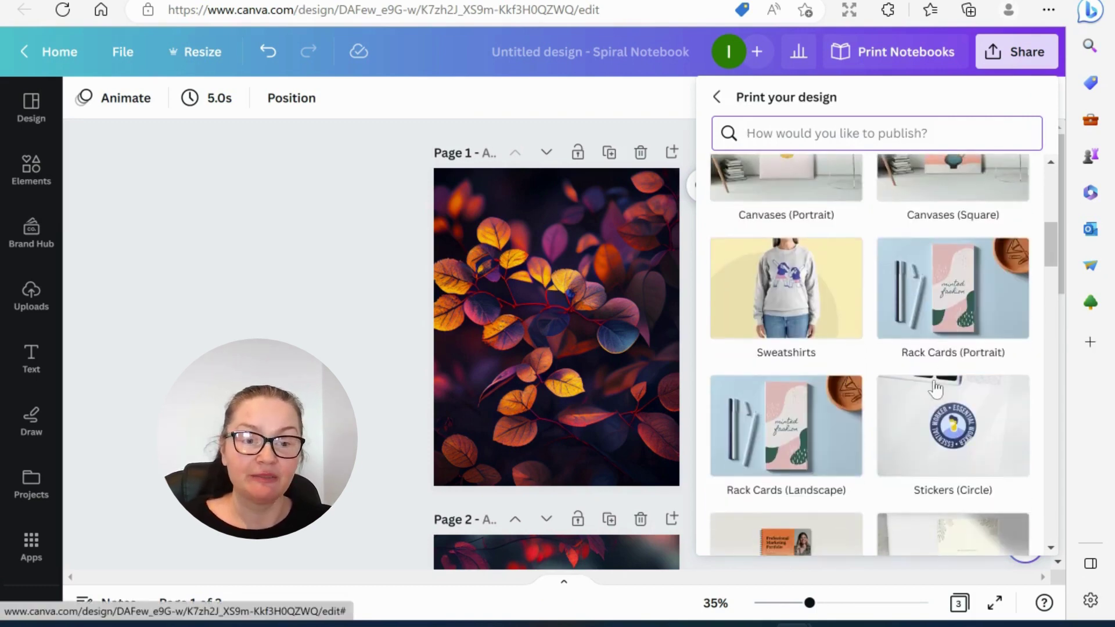
scroll(881, 416, down, 1)
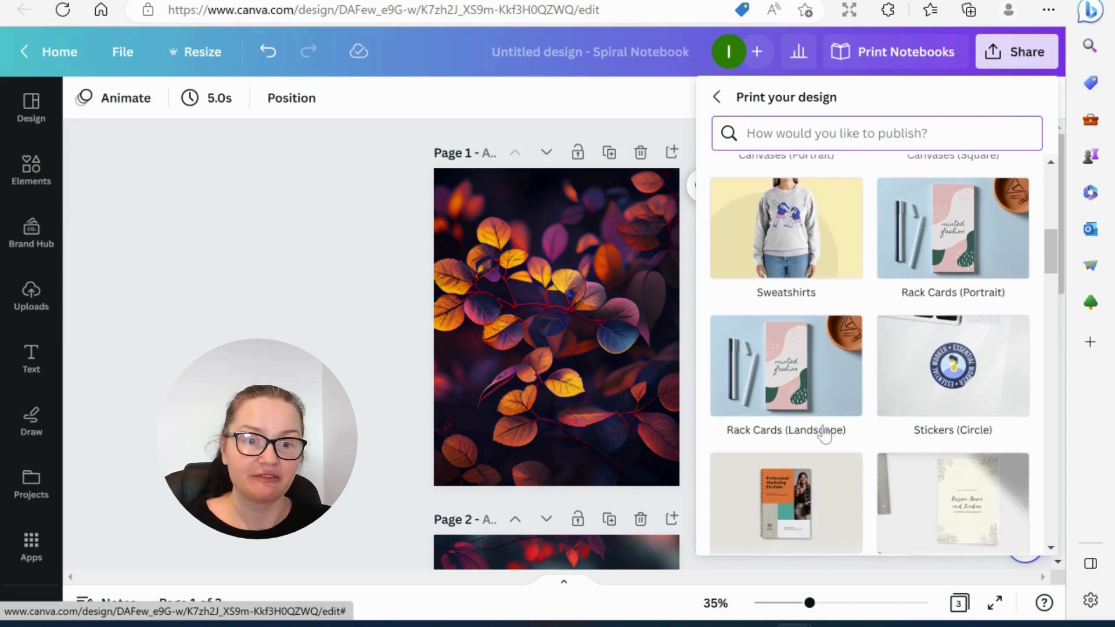
click(942, 372)
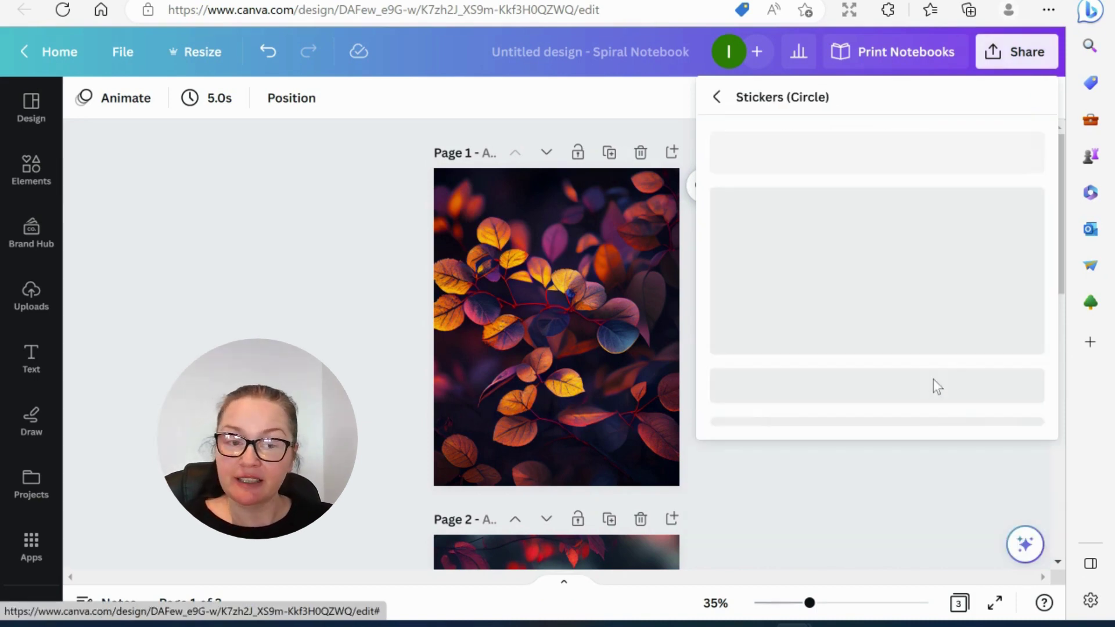
click(900, 450)
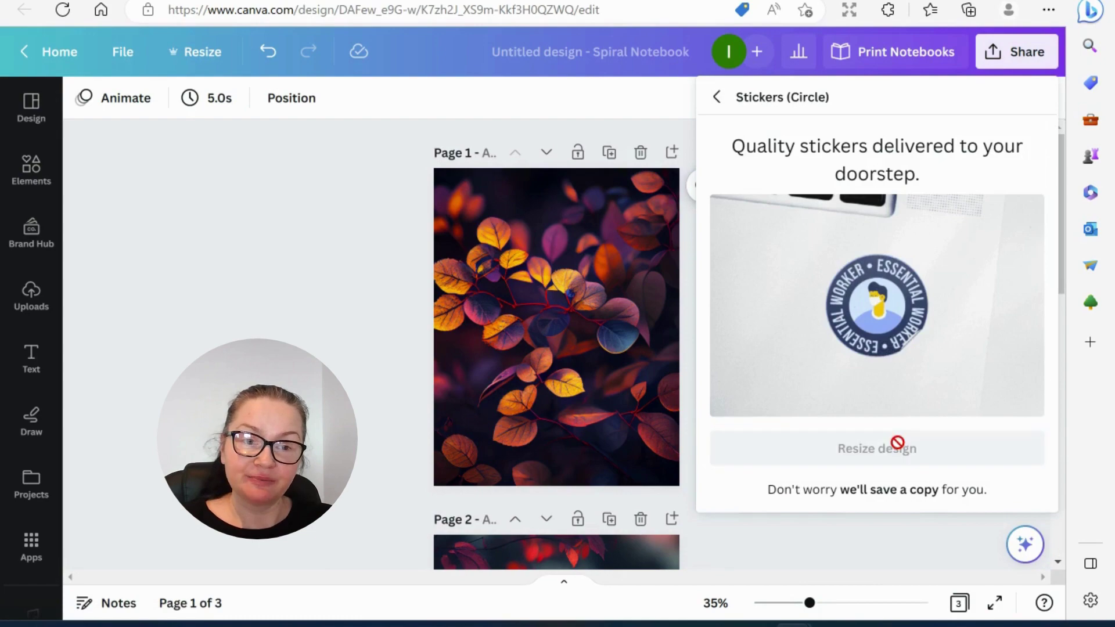
click(901, 281)
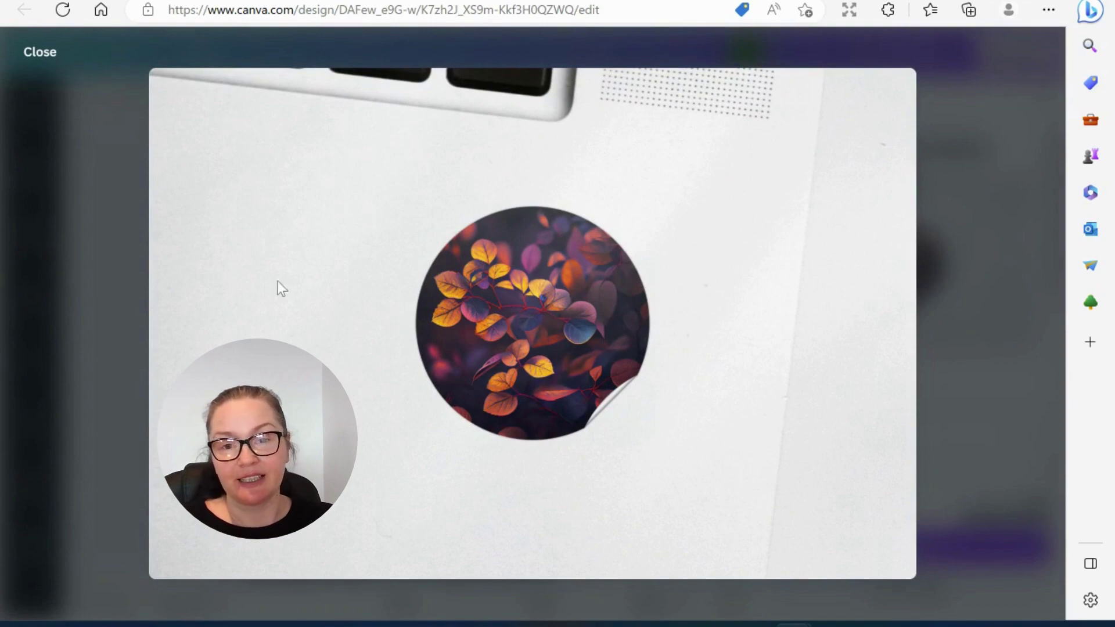
click(34, 56)
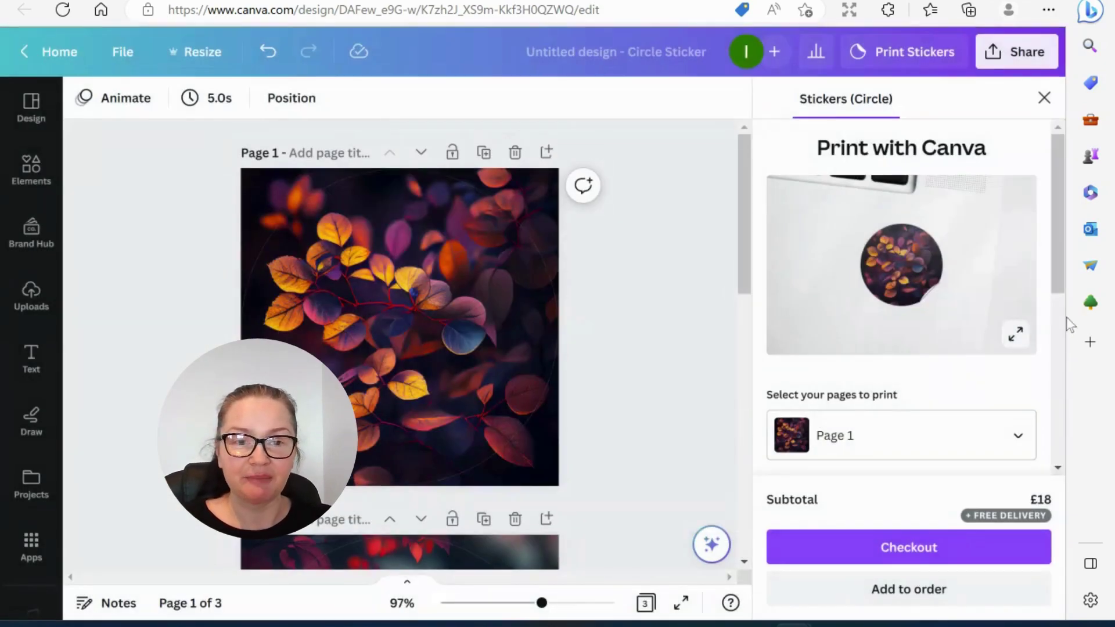
Select Page 2 as the sticker page to print, view its enlarged preview and leave the sticker print settings
scroll(941, 393, down, 3)
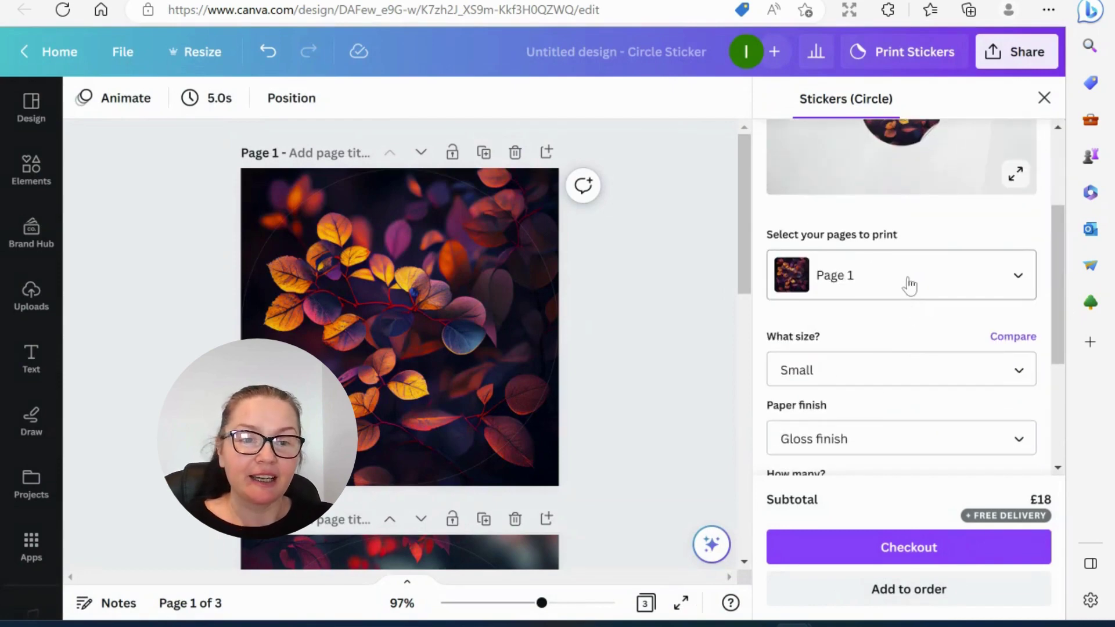
click(908, 284)
click(841, 331)
scroll(842, 337, up, 3)
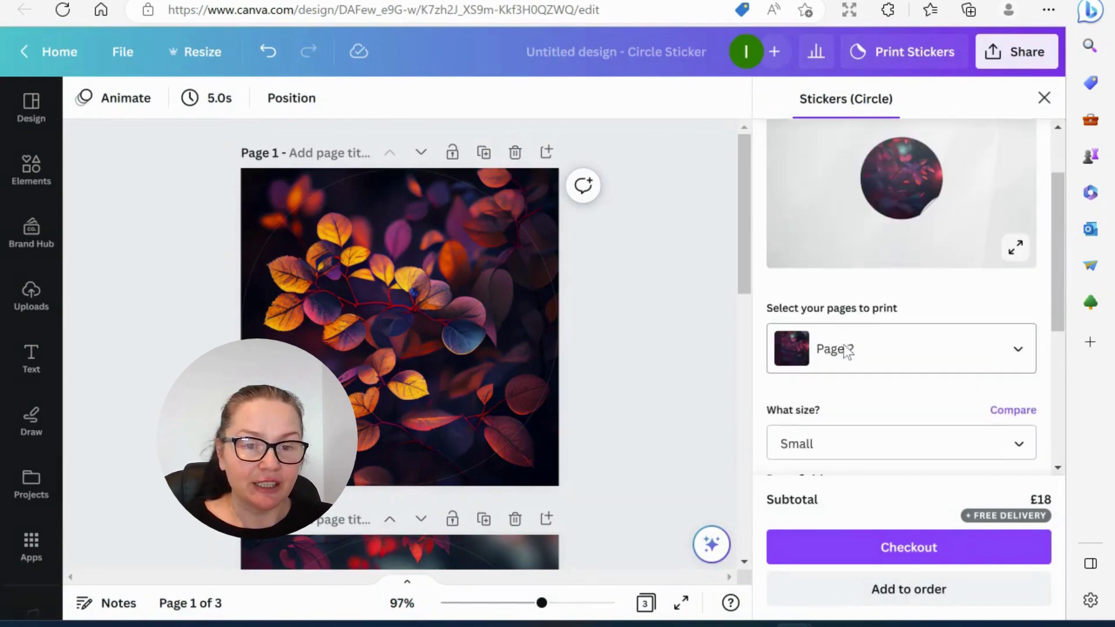
click(887, 307)
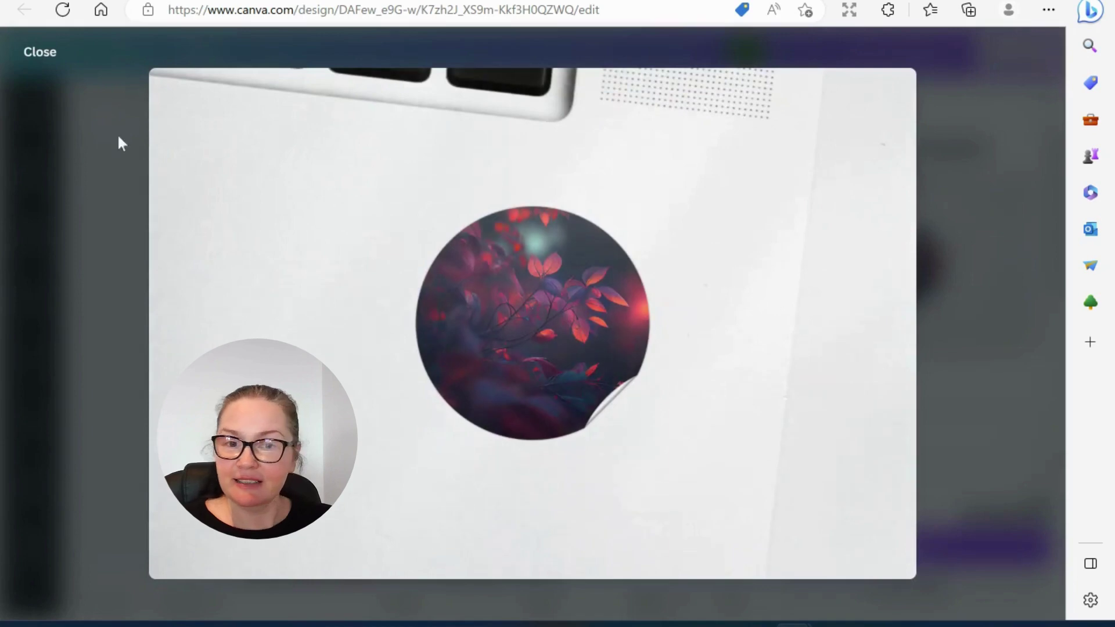
click(39, 53)
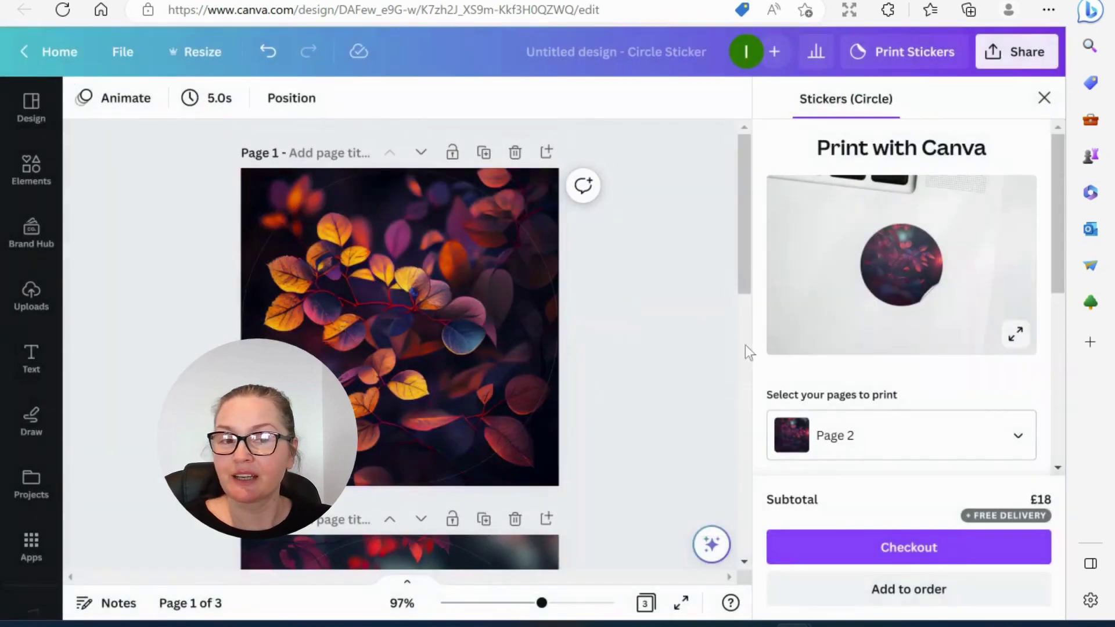
click(1044, 99)
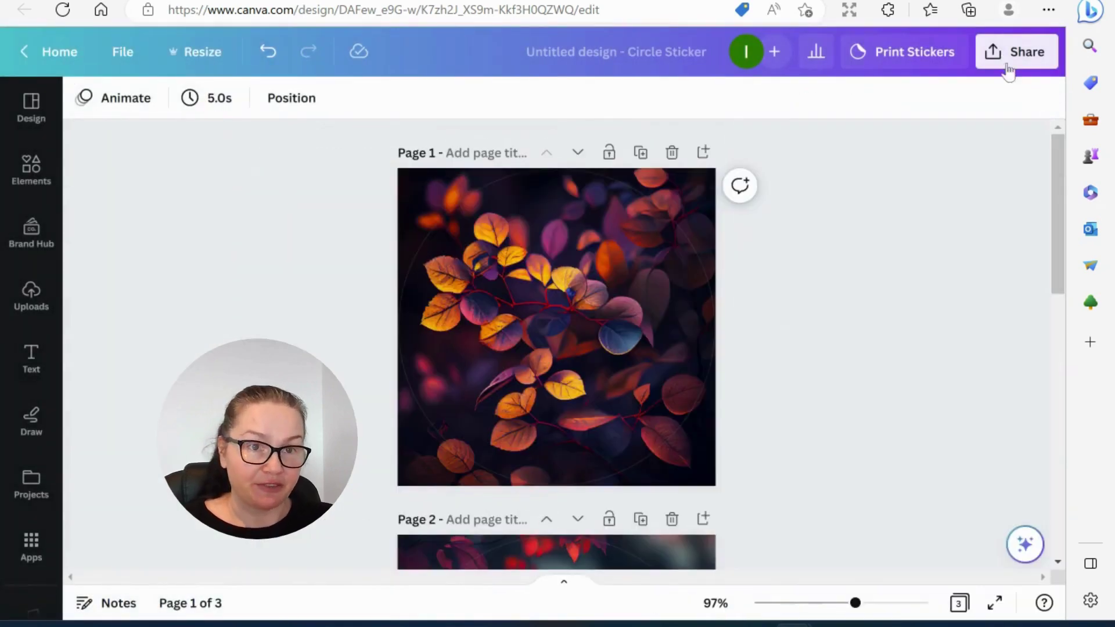
Look through the print product options, resize the design for Mugs and open the enlarged mug preview
click(1014, 52)
scroll(828, 401, down, 2)
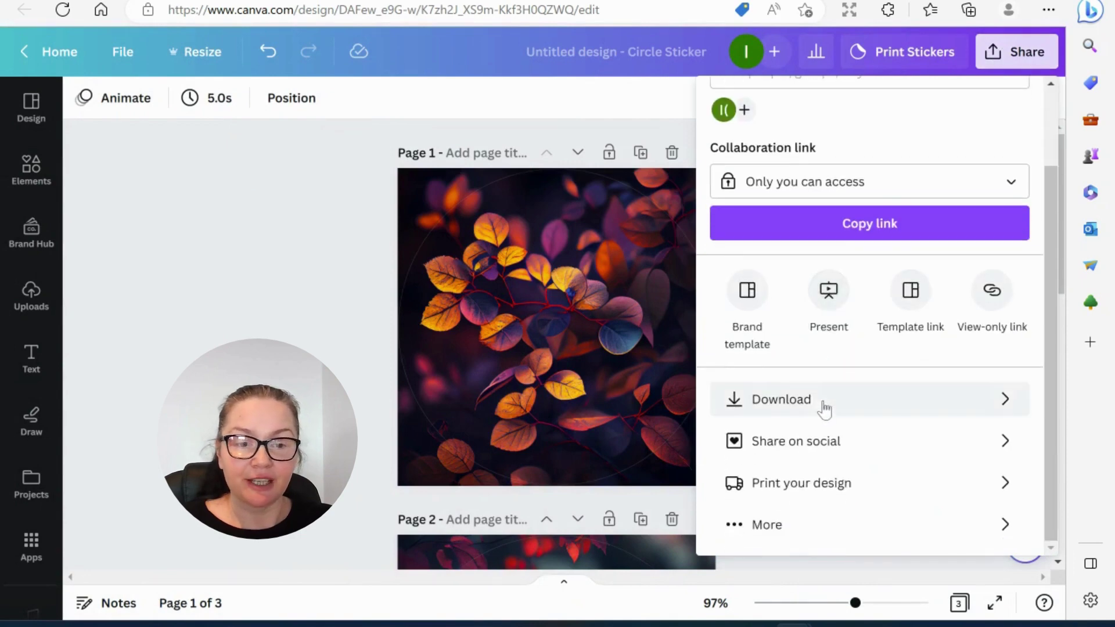
click(801, 484)
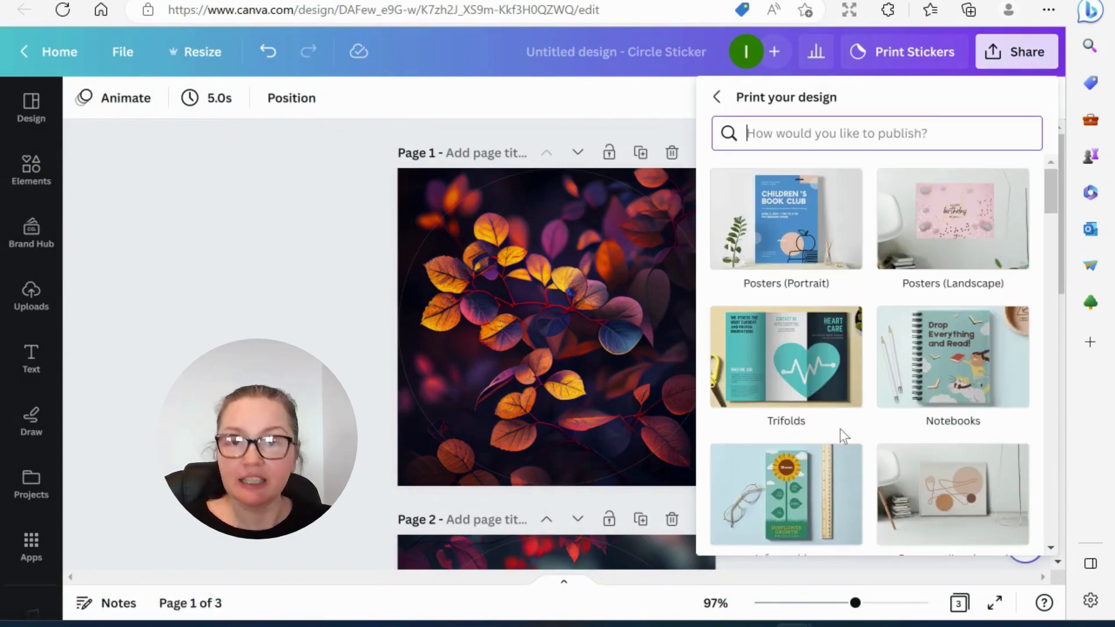
scroll(840, 429, down, 6)
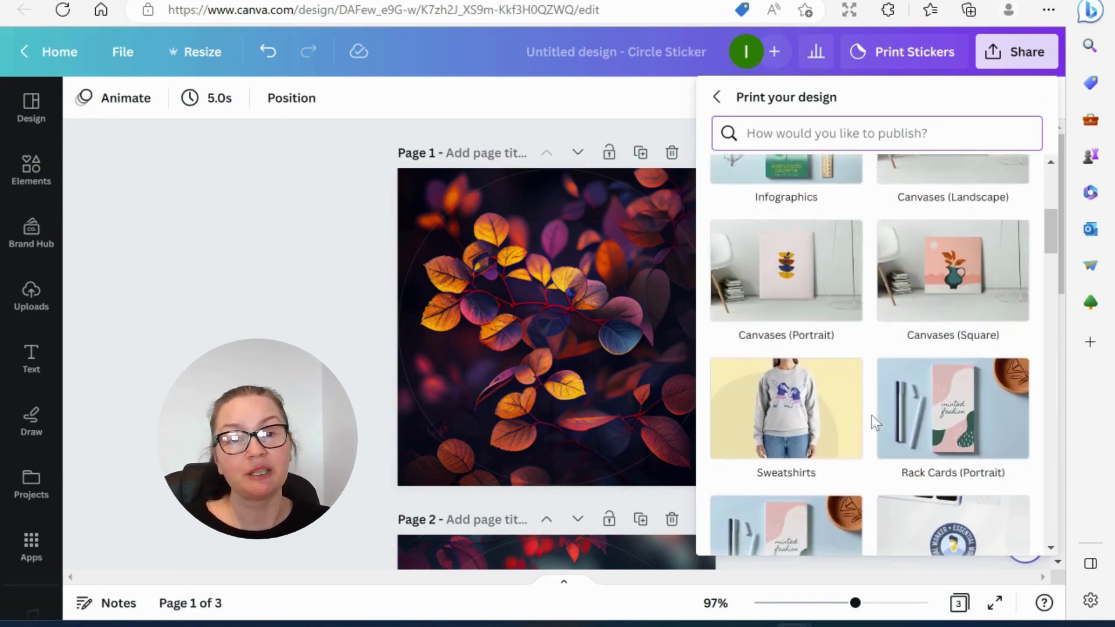
scroll(872, 415, down, 9)
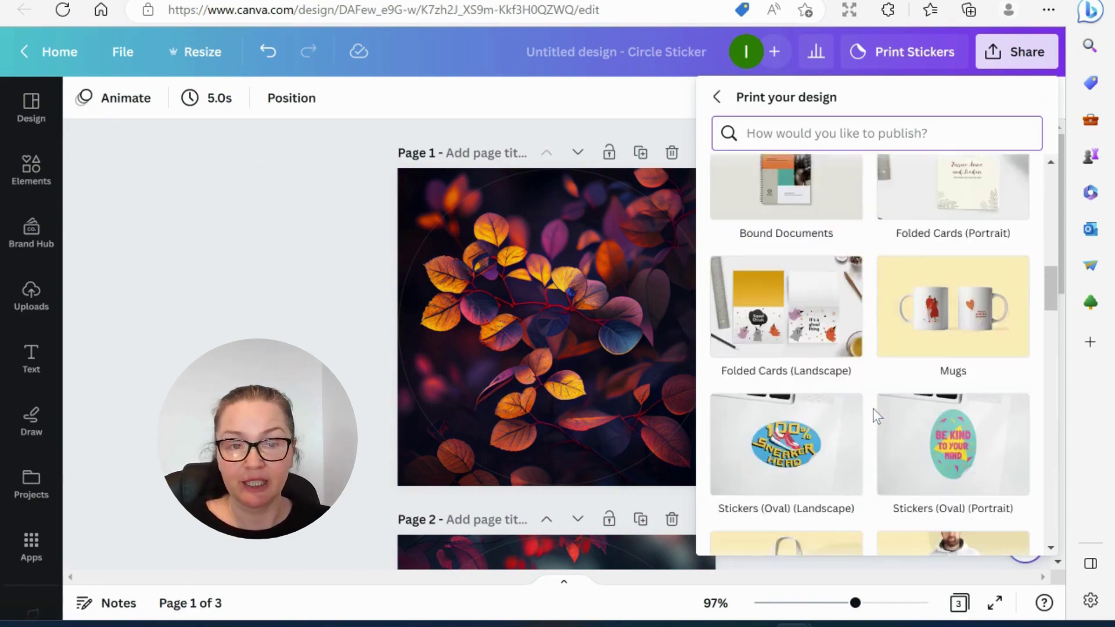
scroll(832, 294, up, 2)
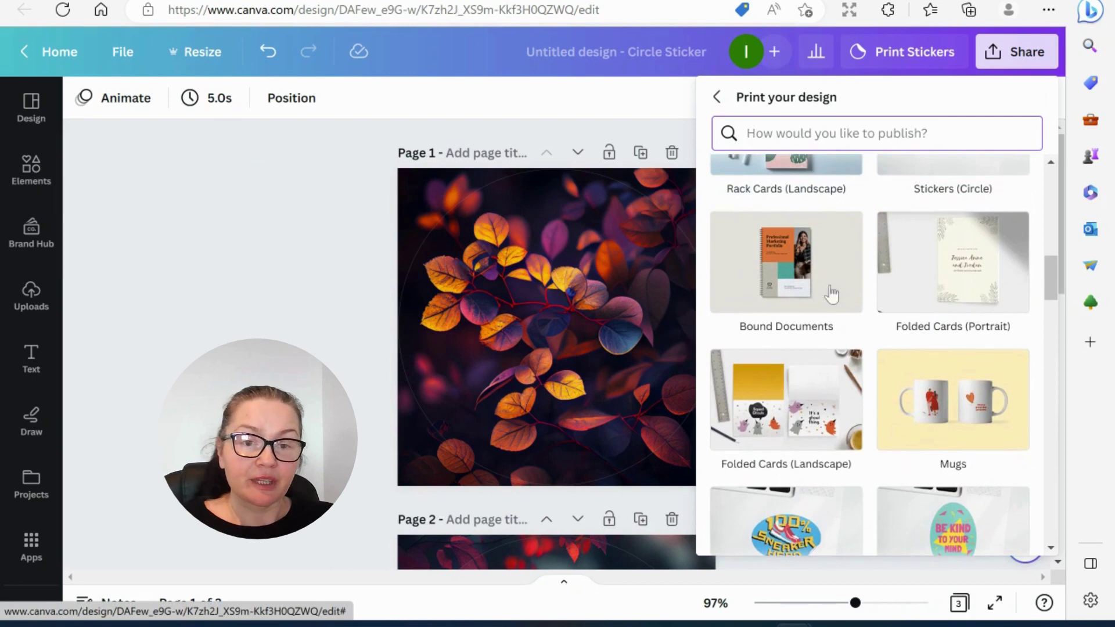
scroll(832, 293, down, 2)
scroll(854, 430, up, 2)
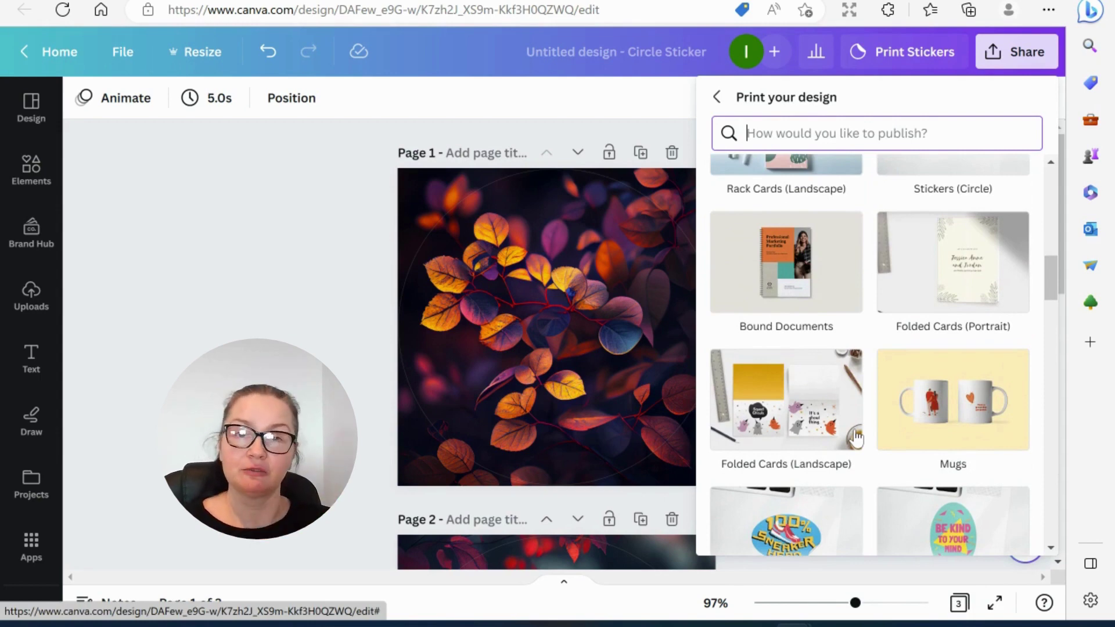
click(935, 417)
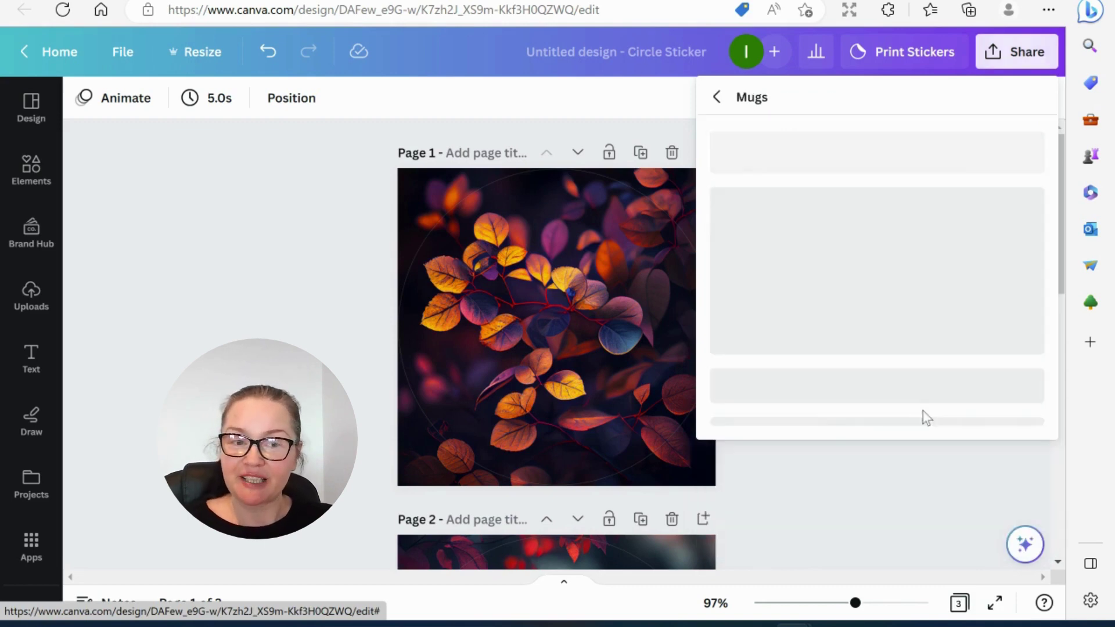
click(900, 451)
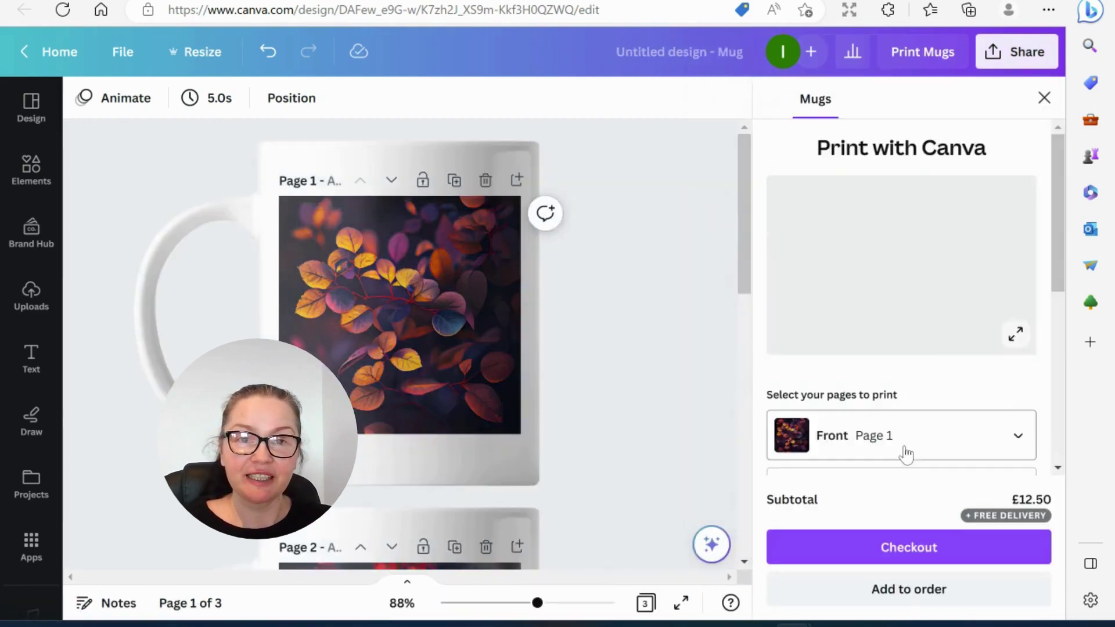
click(1015, 335)
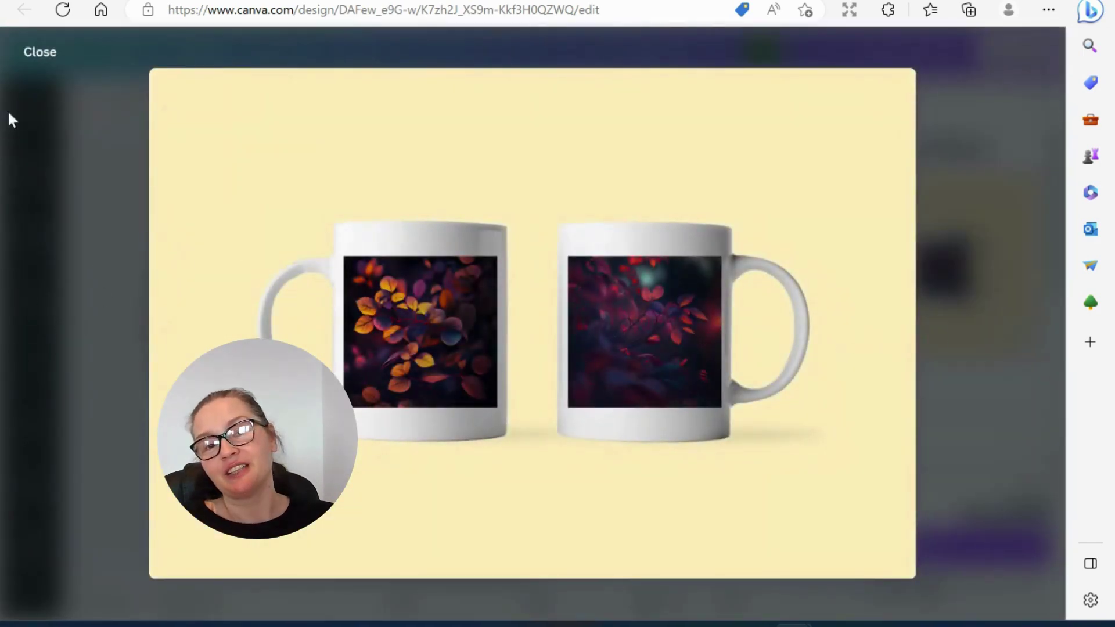
Leave the enlarged mug preview and mug print settings, and resize the design for Tote Bags from the print product options
click(31, 54)
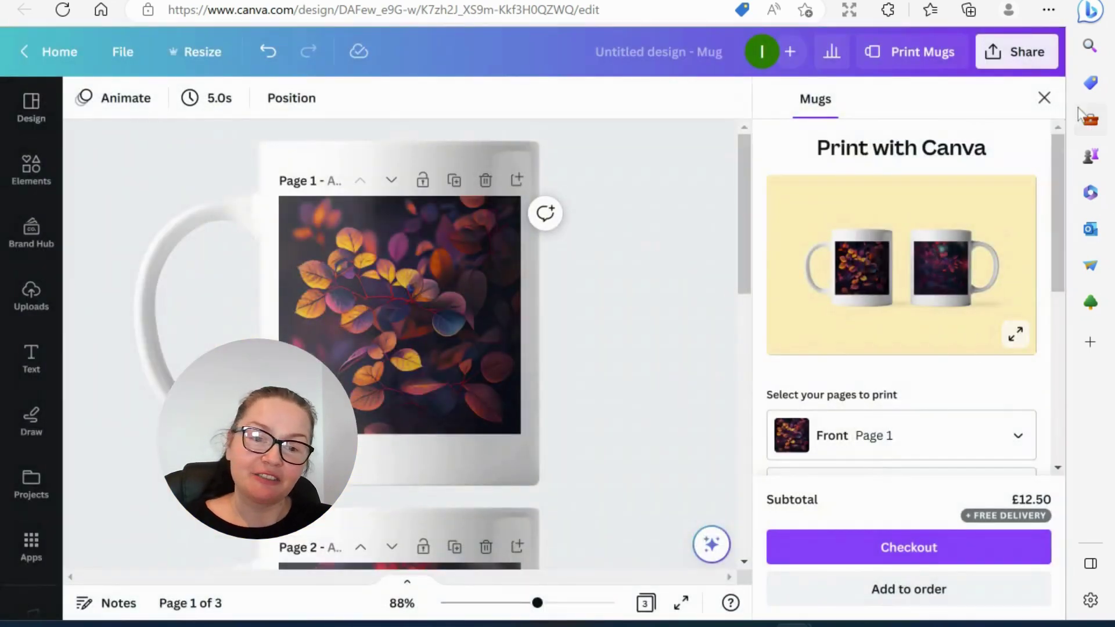
click(1044, 99)
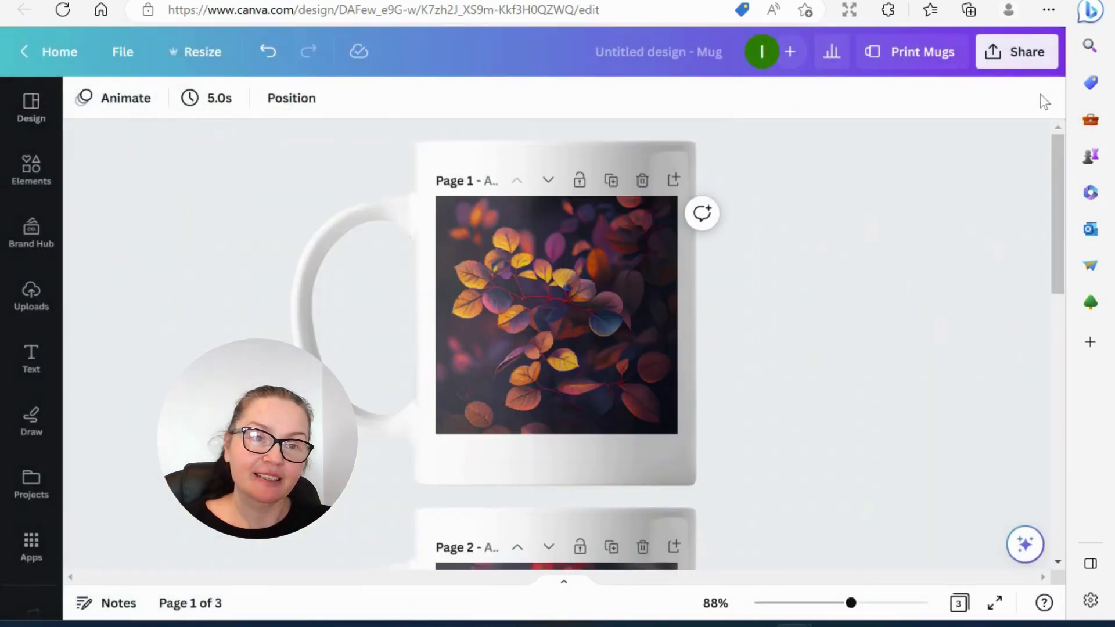
click(1009, 68)
scroll(804, 407, down, 2)
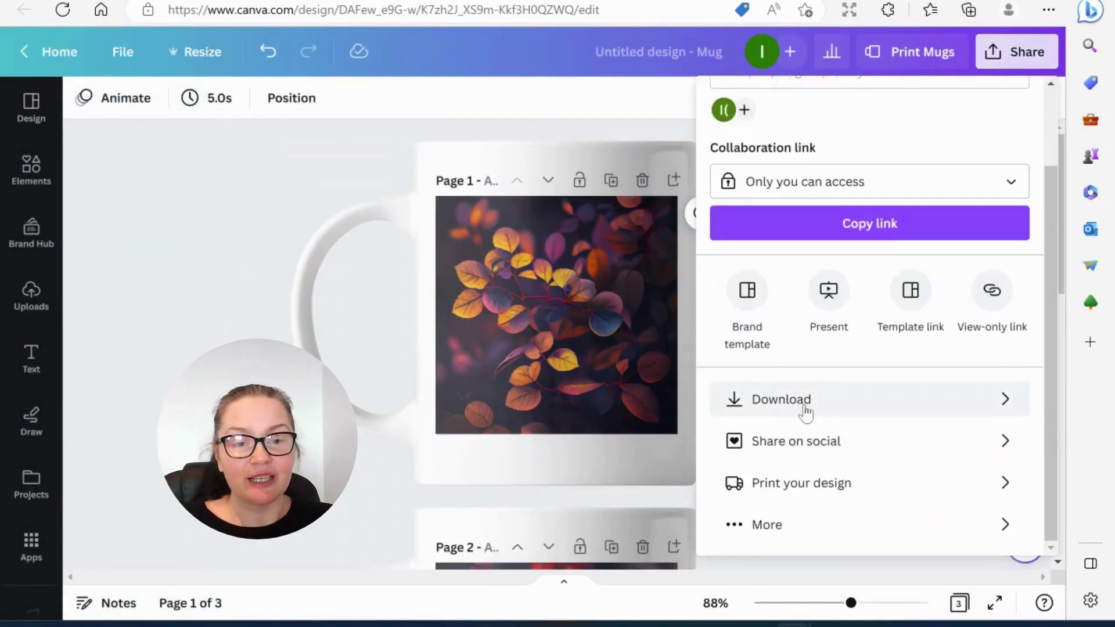
click(889, 485)
scroll(883, 407, down, 6)
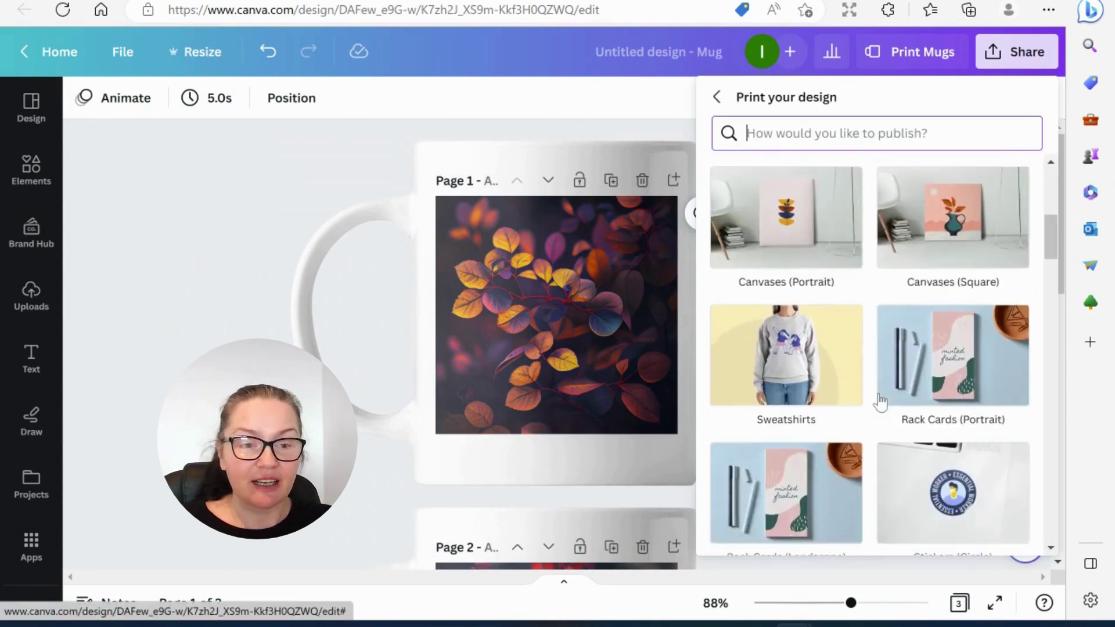
scroll(872, 398, down, 7)
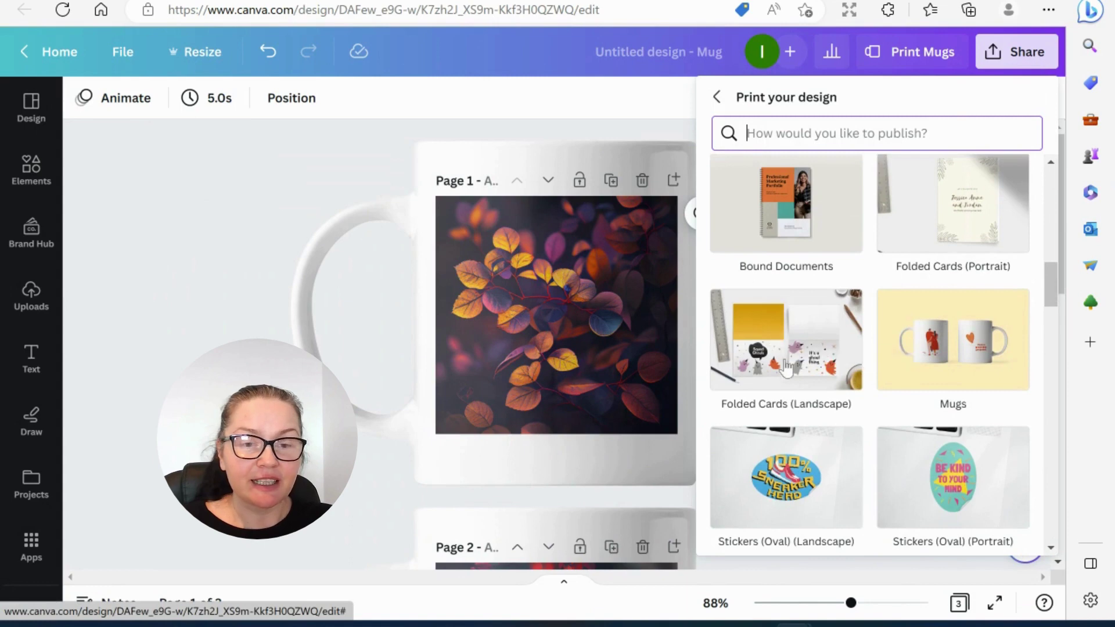
scroll(767, 360, down, 4)
scroll(760, 370, up, 1)
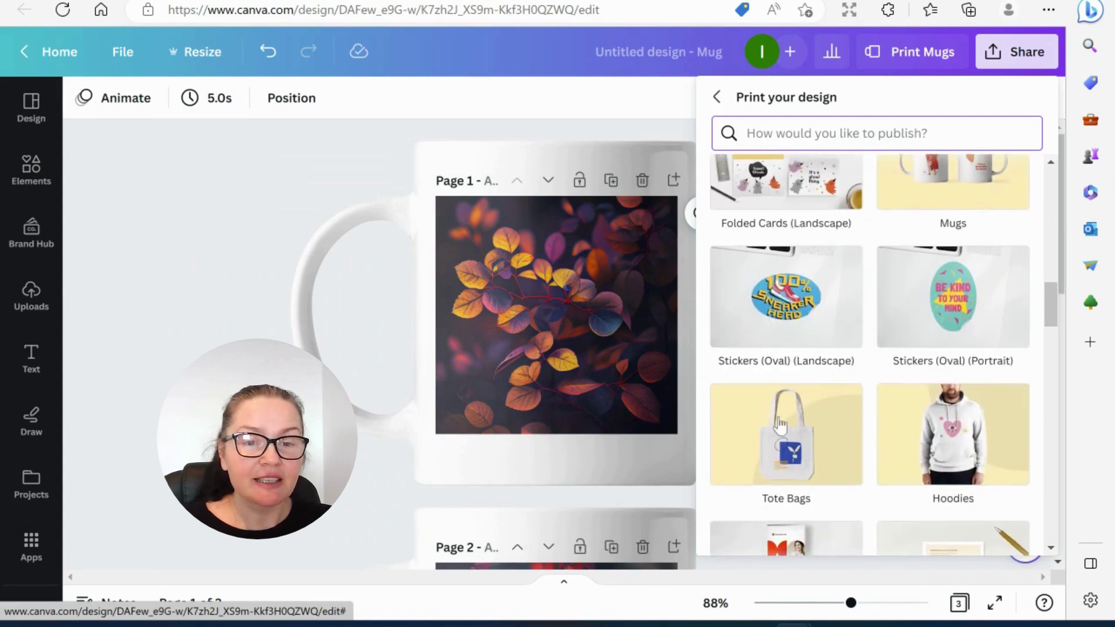
click(788, 437)
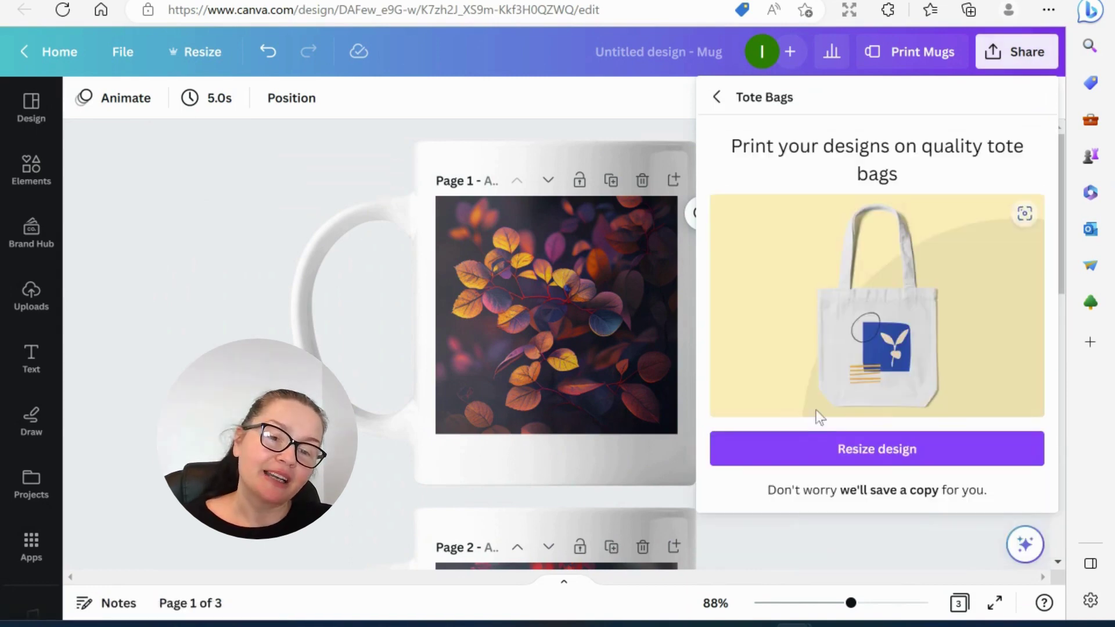
click(835, 446)
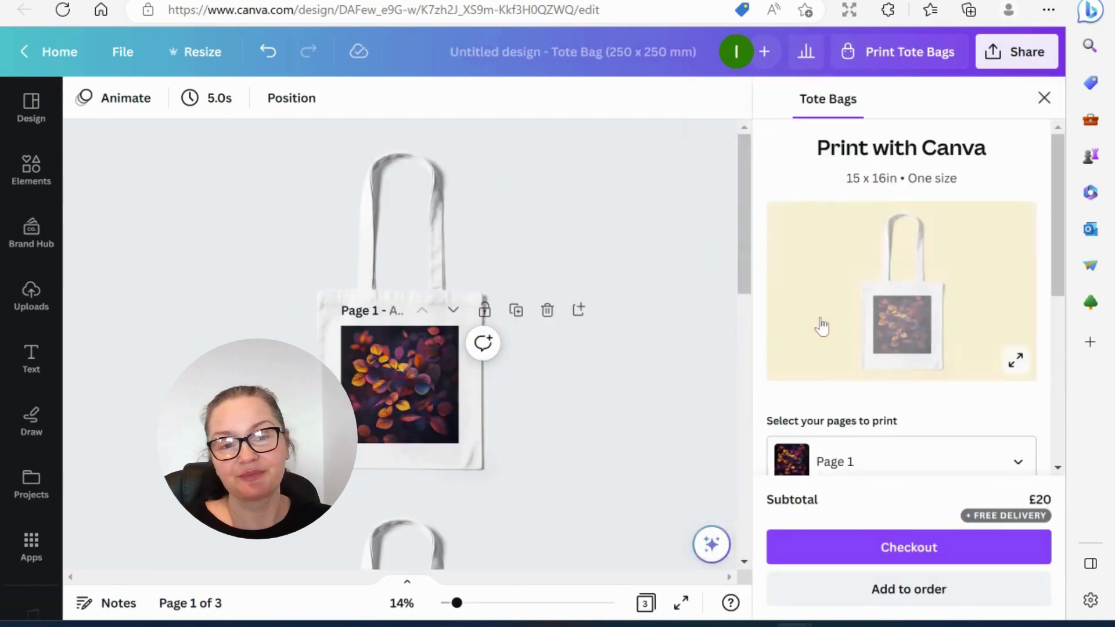
View the enlarged tote bag mockup and leave the tote bag print settings
click(894, 309)
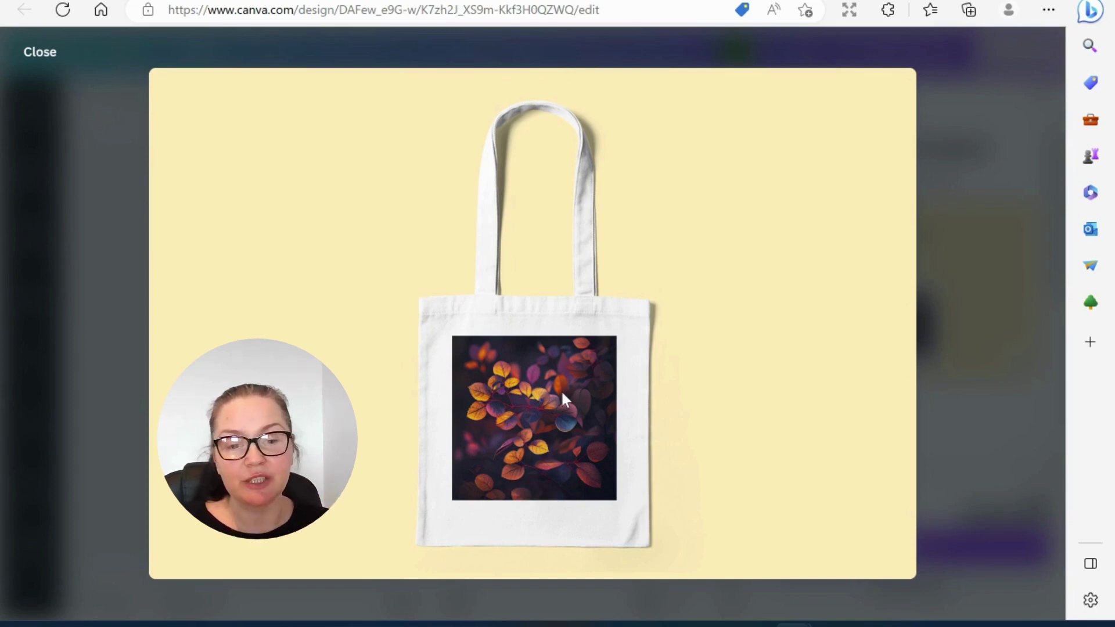
click(41, 54)
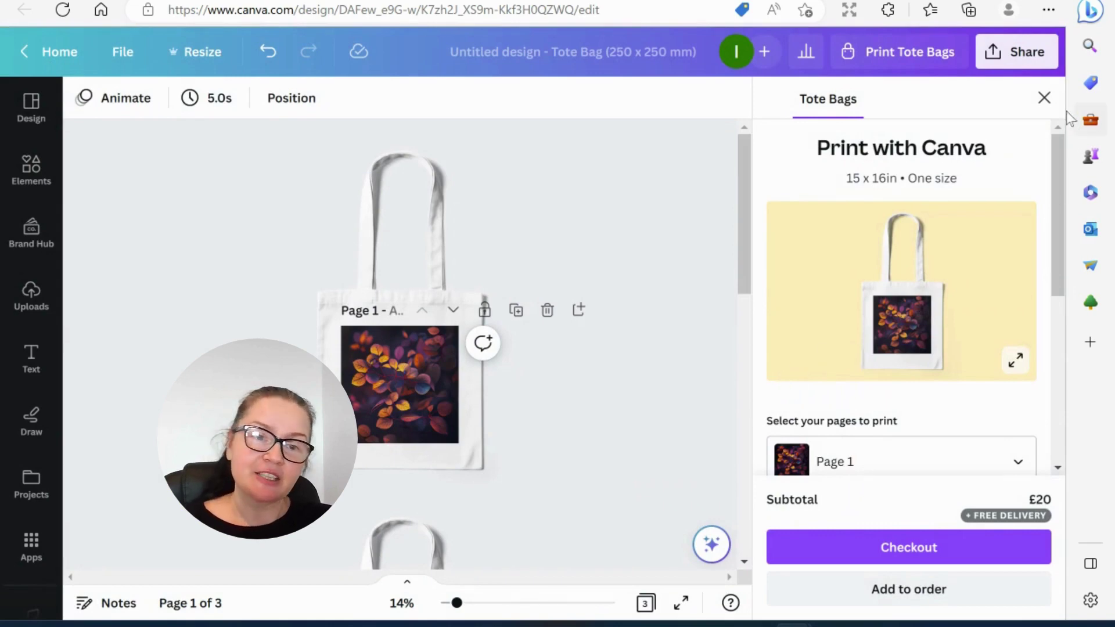
click(1044, 99)
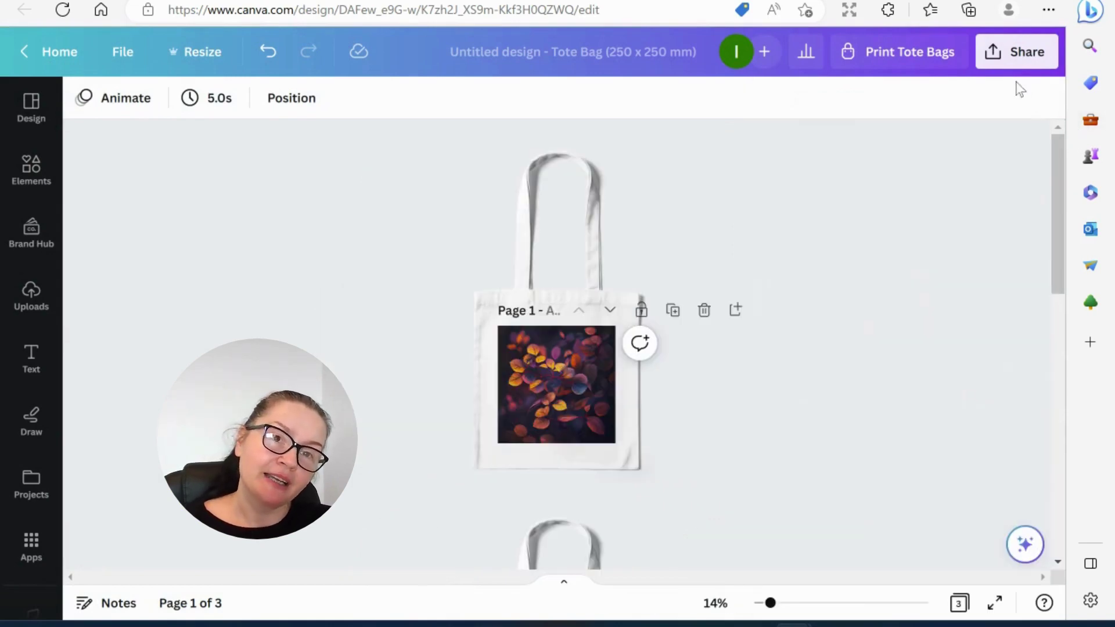
Open the print product options for the tote bag design and look through the posters, notebooks, canvases and sweatshirts on offer
click(1021, 61)
scroll(916, 376, down, 2)
scroll(902, 377, down, 1)
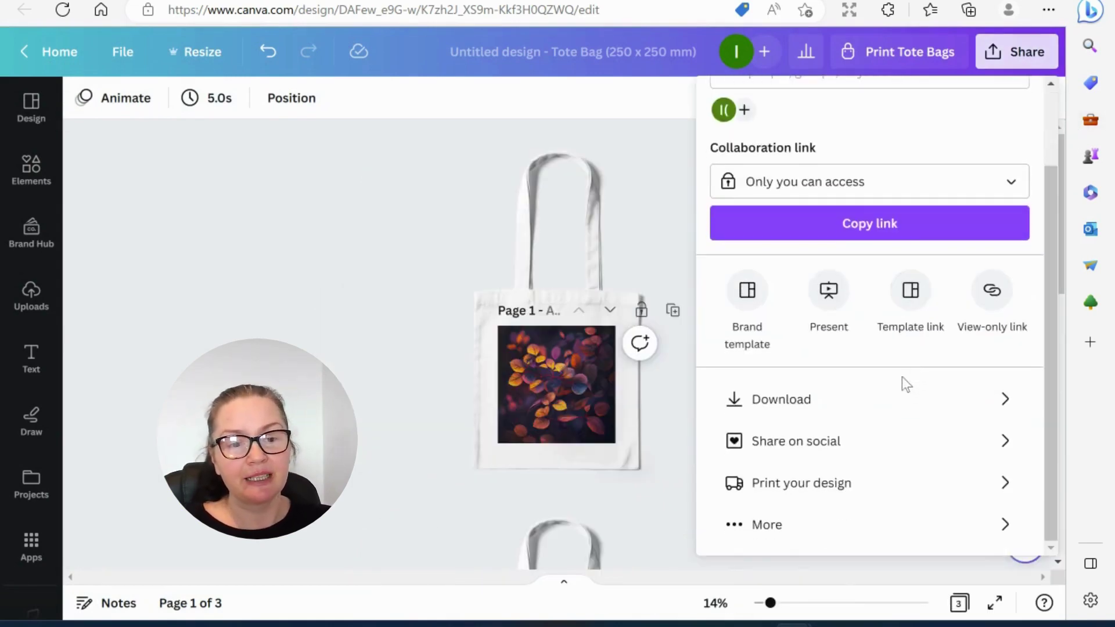
click(848, 488)
scroll(921, 319, down, 4)
scroll(922, 318, down, 5)
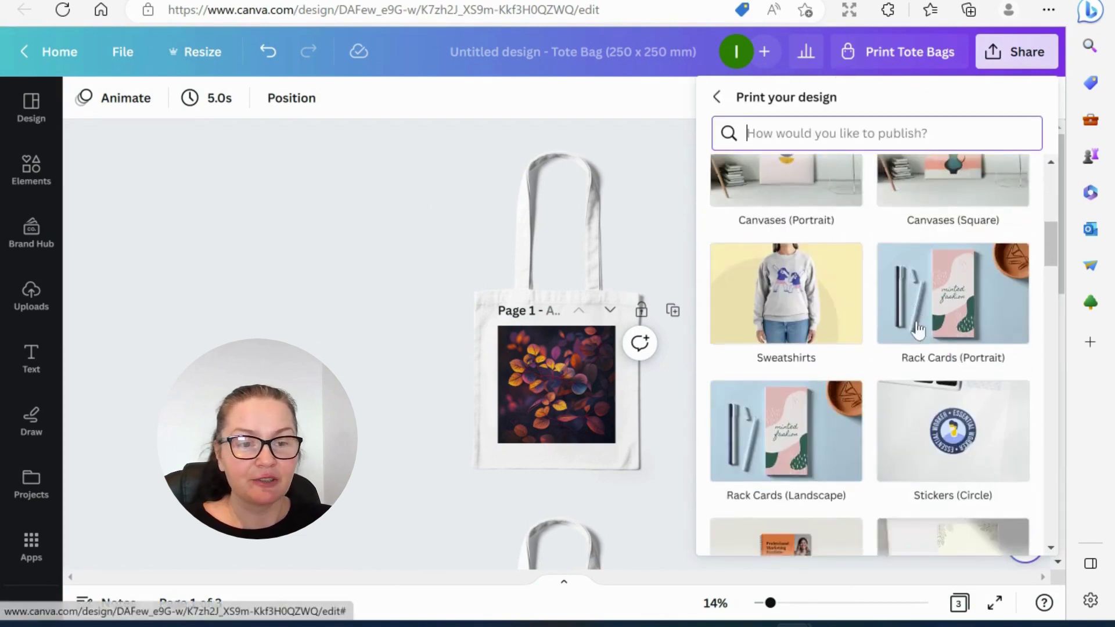
scroll(923, 323, up, 3)
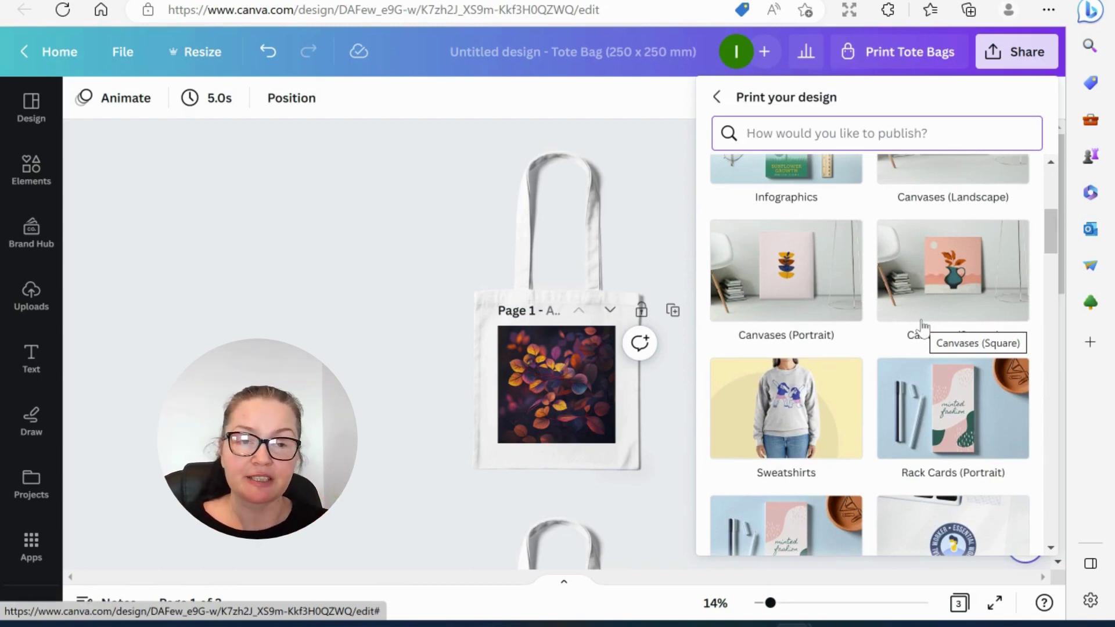
scroll(843, 297, up, 5)
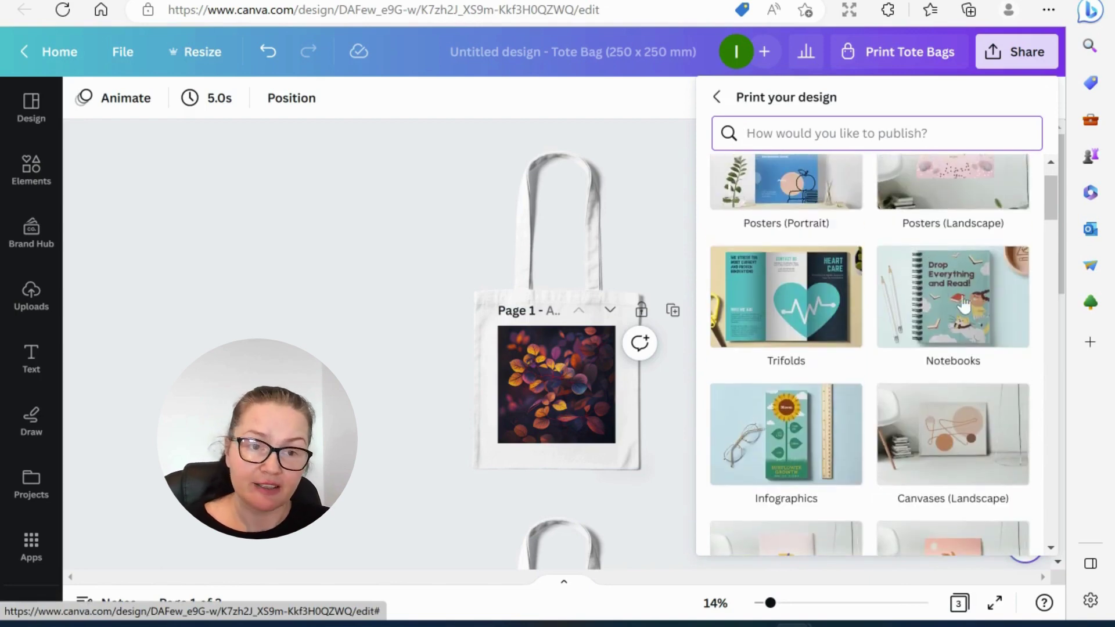
scroll(965, 302, up, 2)
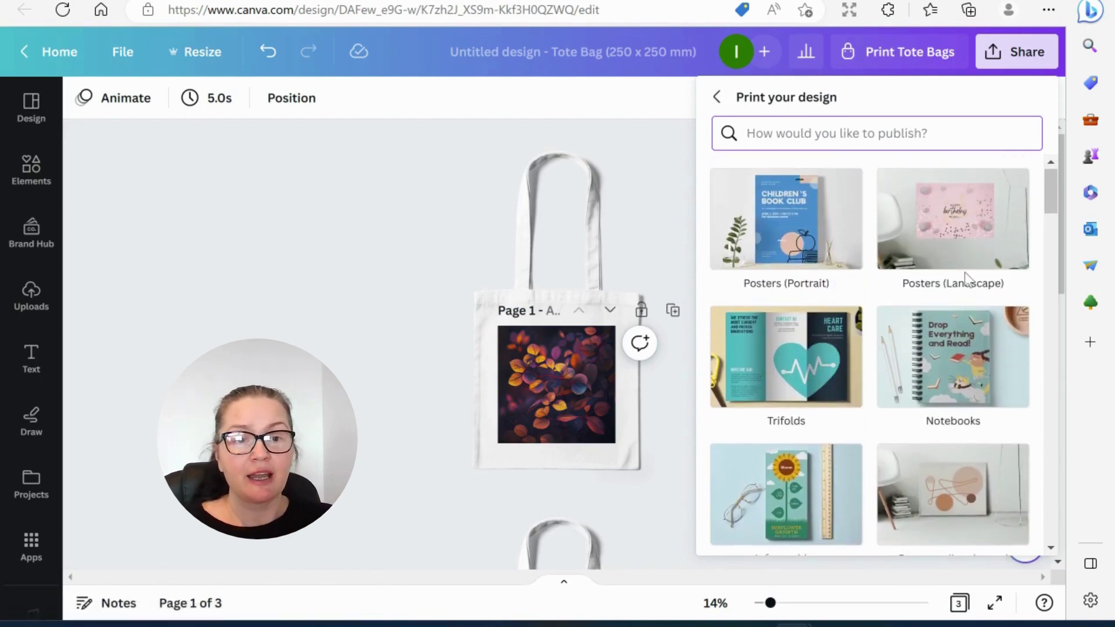
Find Envelopes (150mm Square) among the print product options and resize the design for it
scroll(964, 272, down, 8)
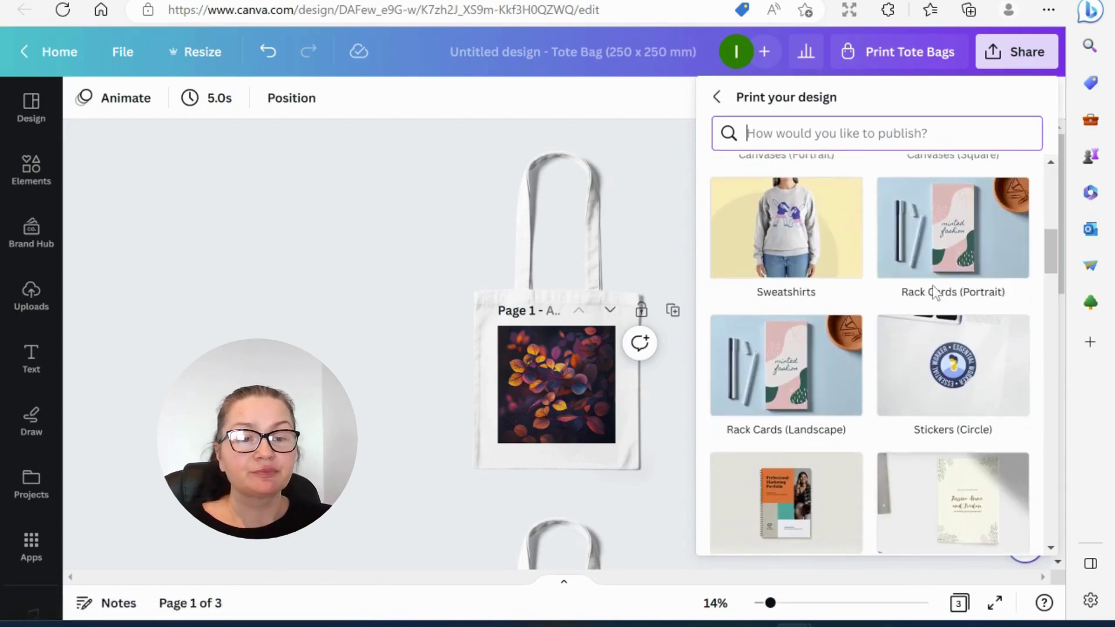
scroll(934, 292, down, 3)
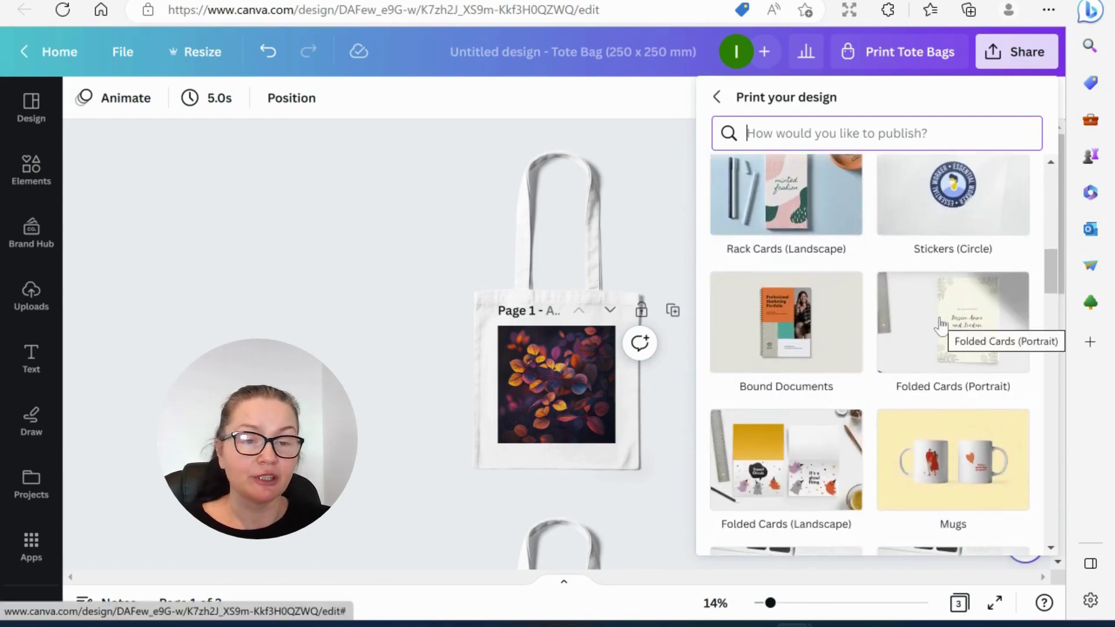
scroll(871, 323, down, 6)
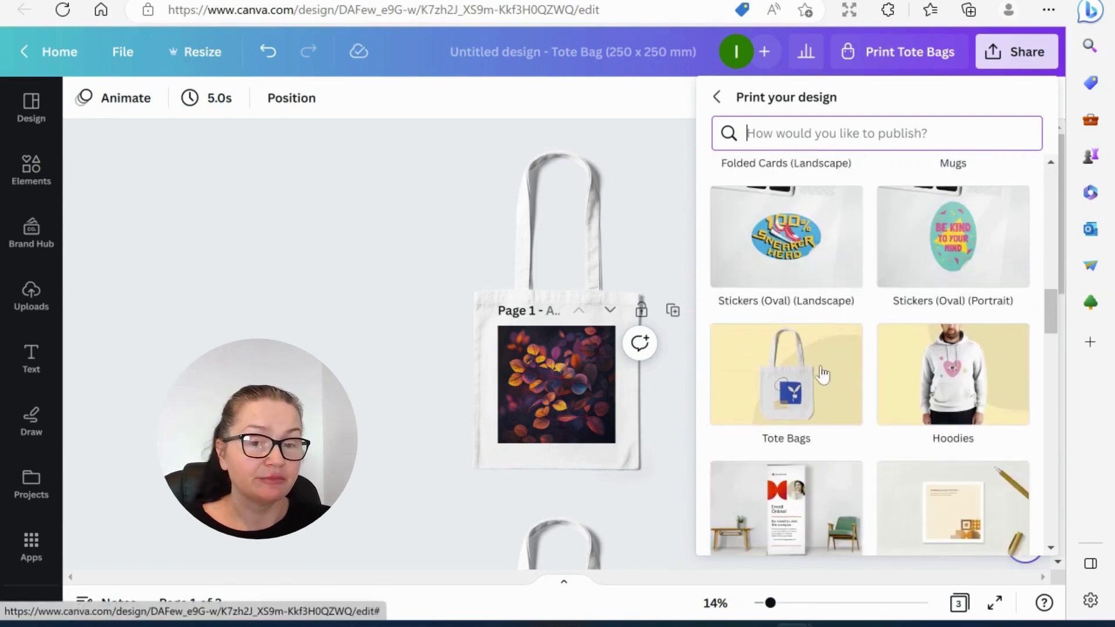
scroll(822, 374, down, 2)
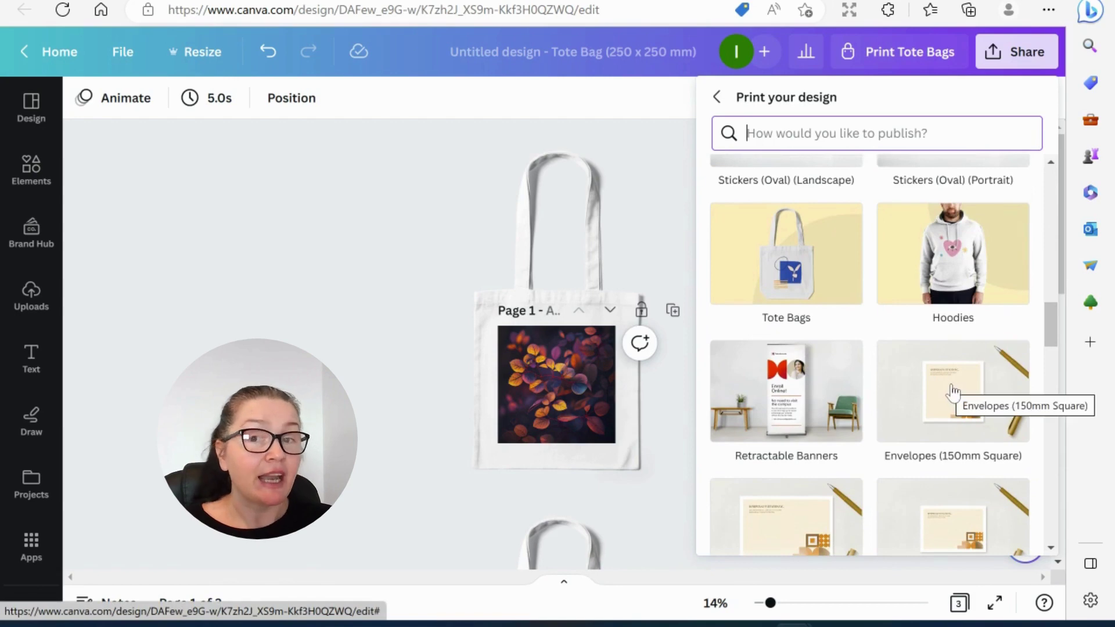
scroll(954, 393, down, 1)
click(949, 345)
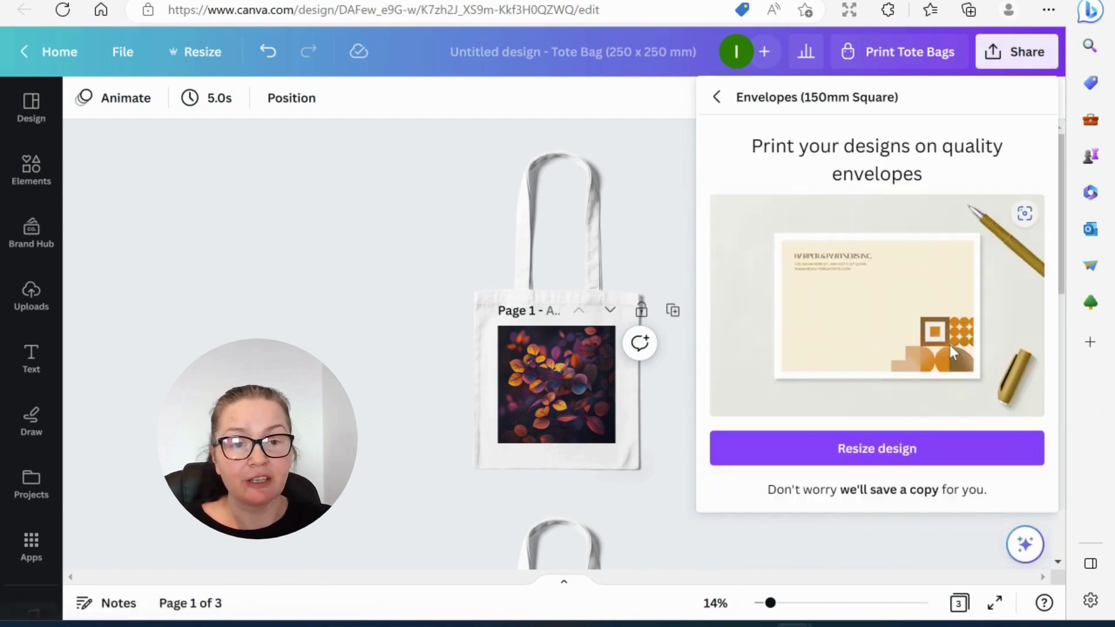
click(909, 446)
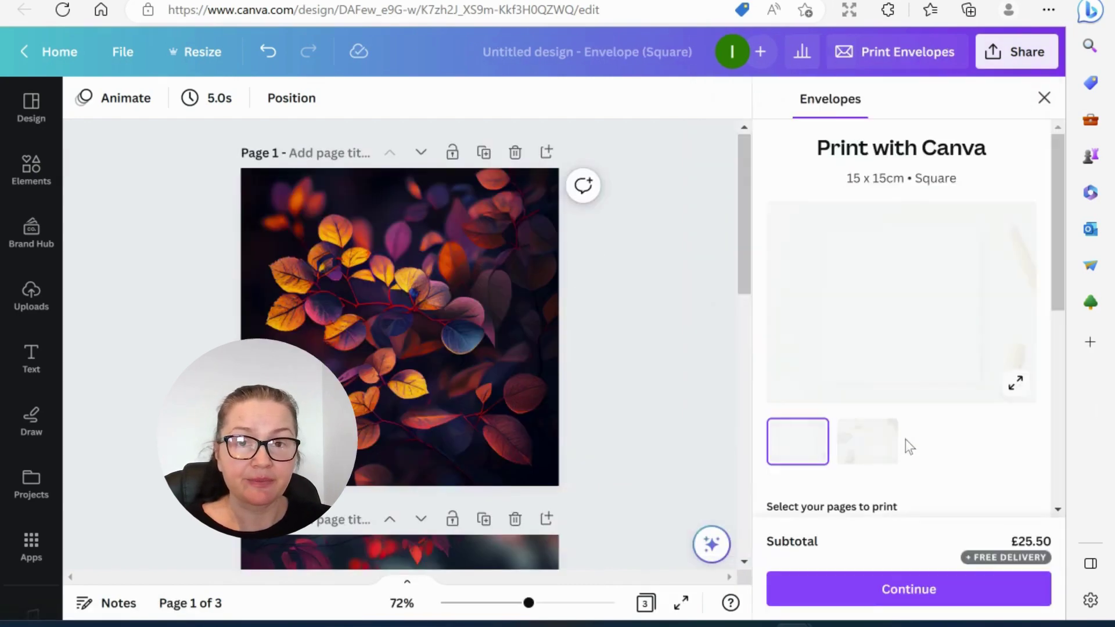
View both envelope mockups enlarged, the close-up and the desk scene, and leave the envelope print settings
click(904, 343)
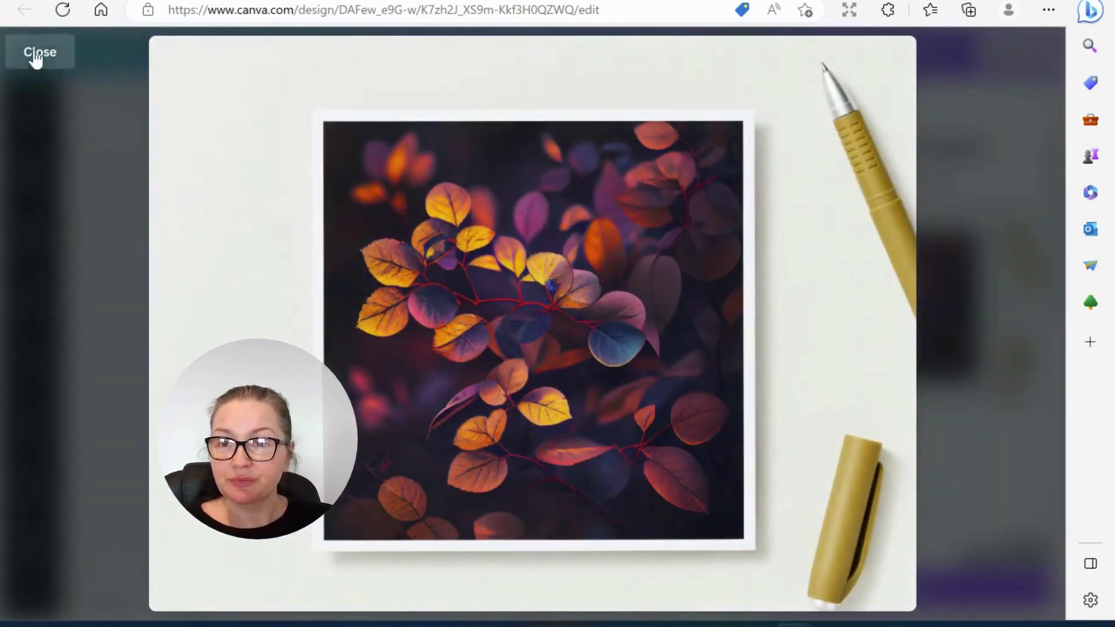
click(36, 55)
click(865, 451)
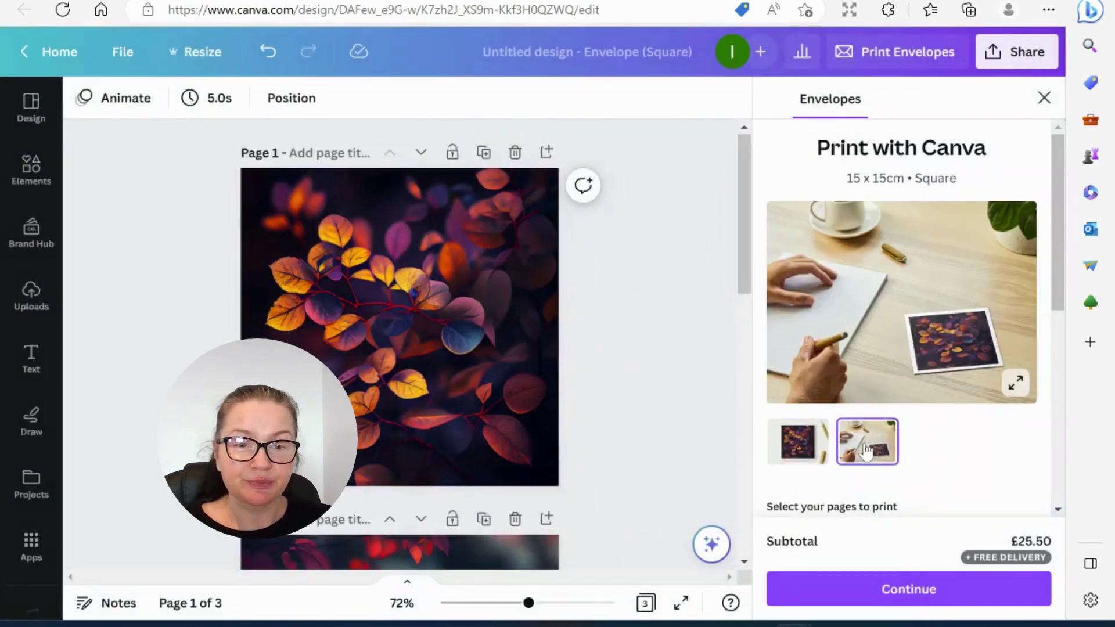
click(905, 298)
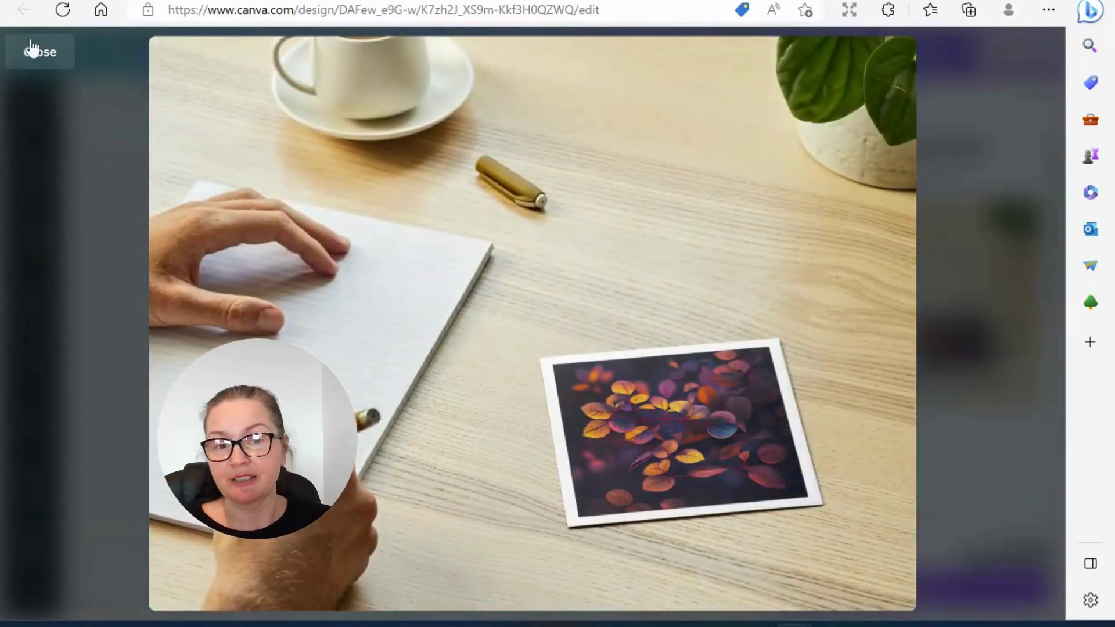
click(35, 52)
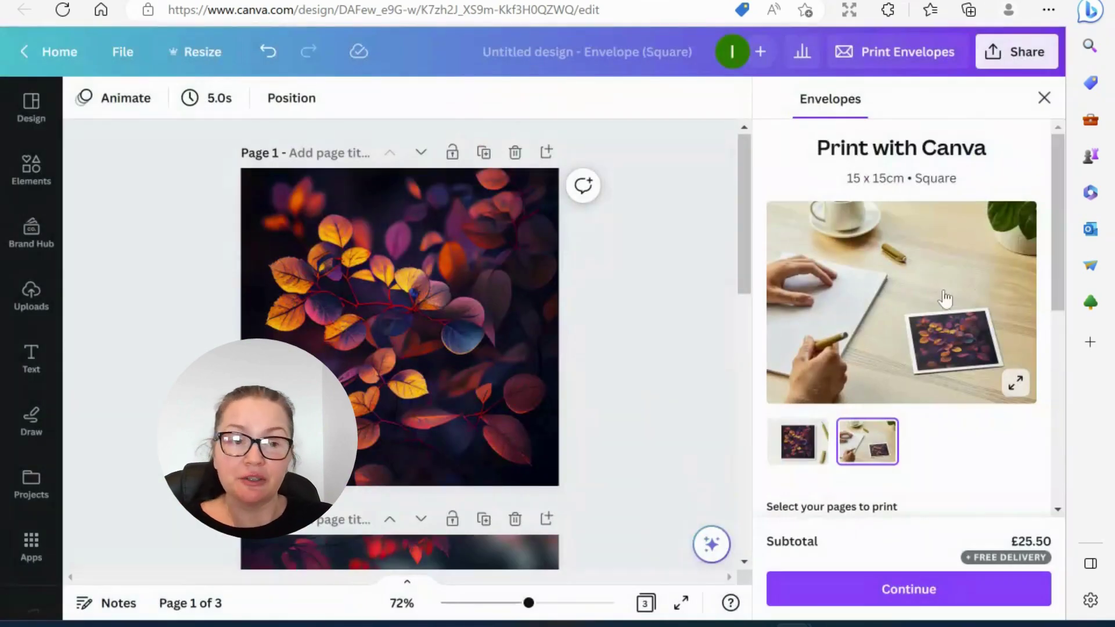
click(1044, 98)
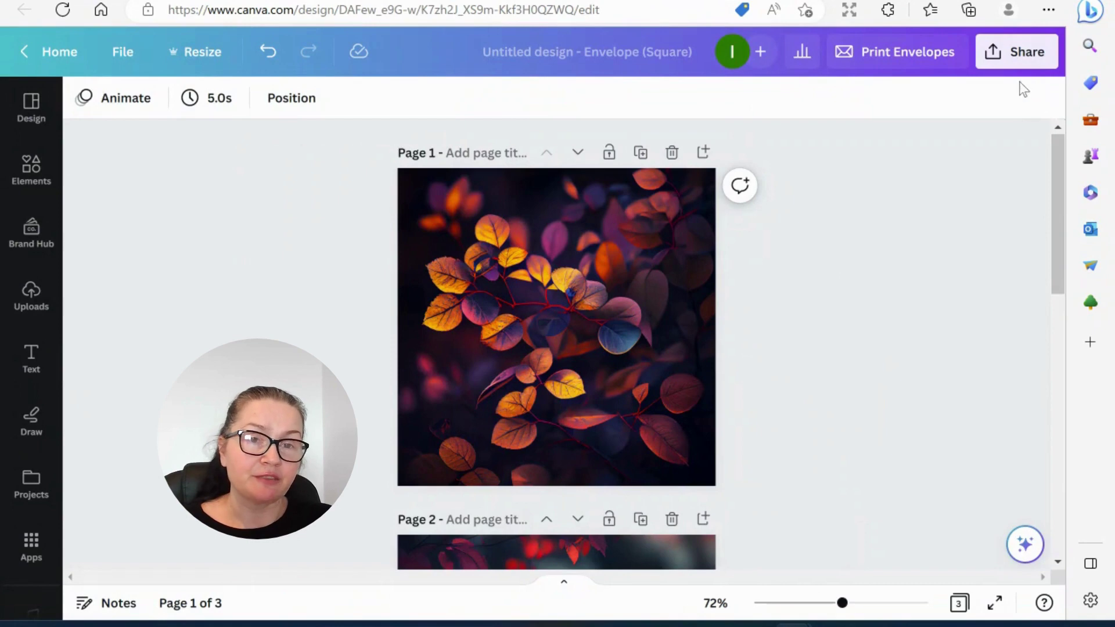
Open the print product options for the envelope design and look through the whole list down to Postcards
click(1018, 54)
scroll(862, 326, down, 4)
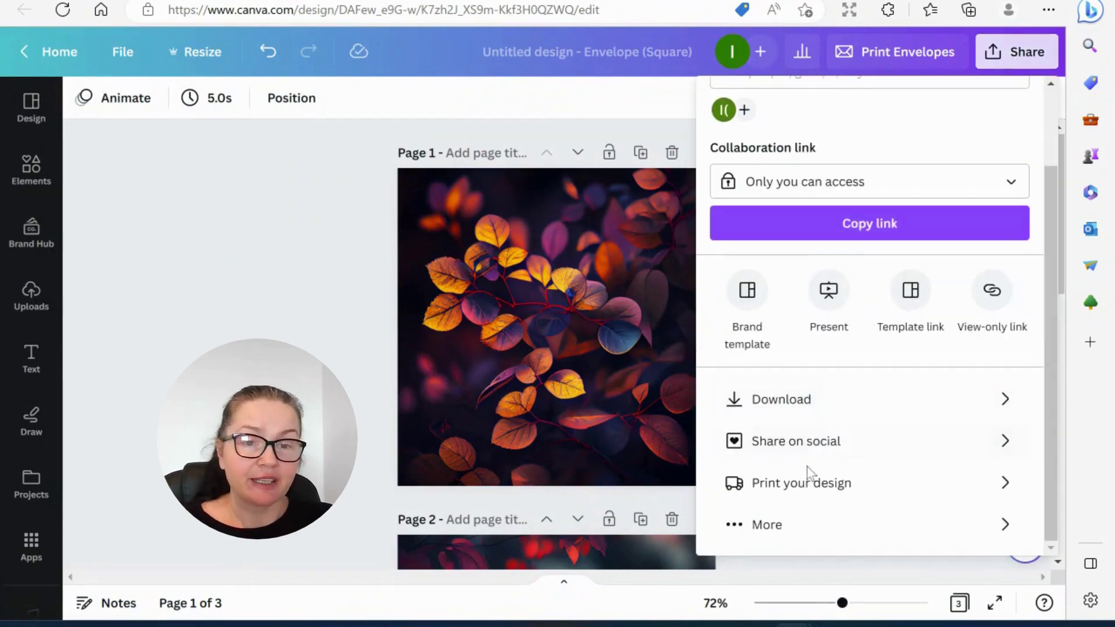
click(779, 484)
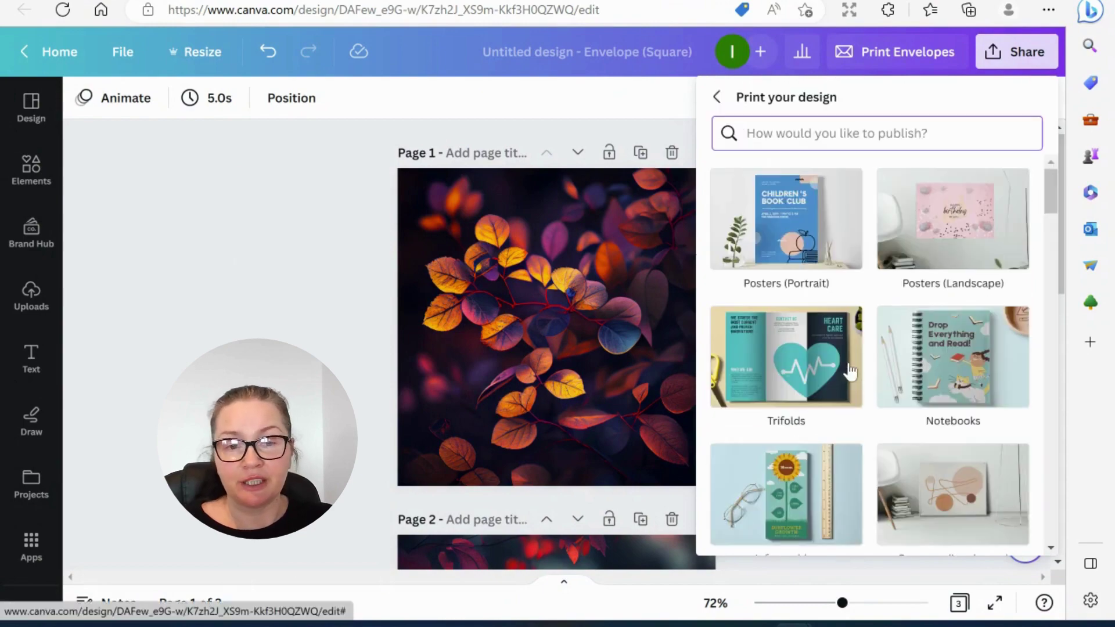
scroll(848, 372, down, 8)
scroll(852, 366, down, 15)
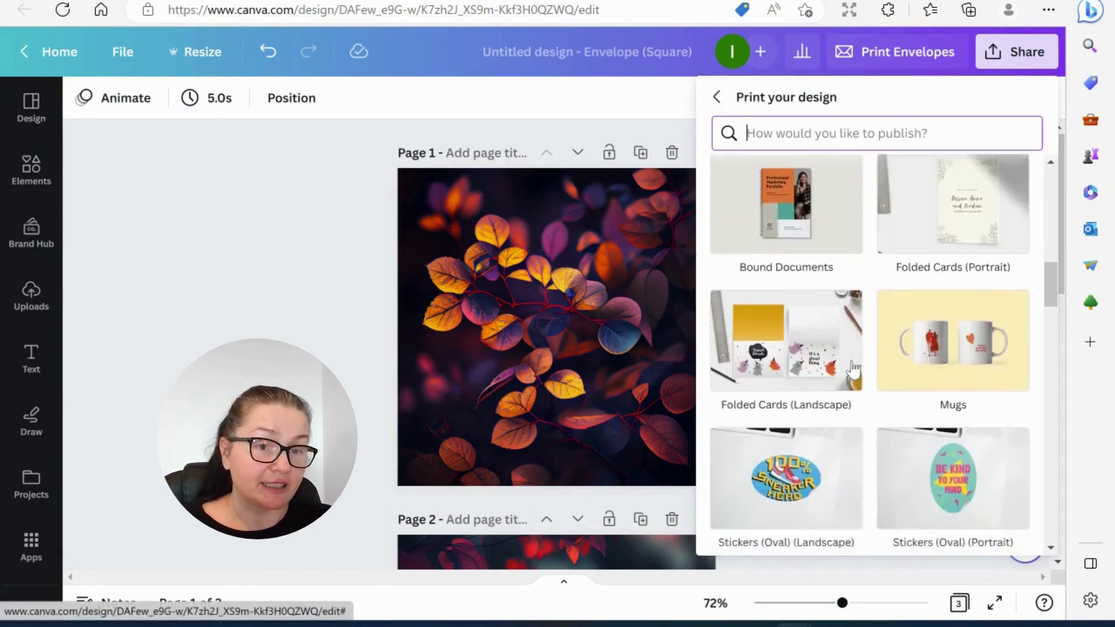
scroll(852, 371, down, 5)
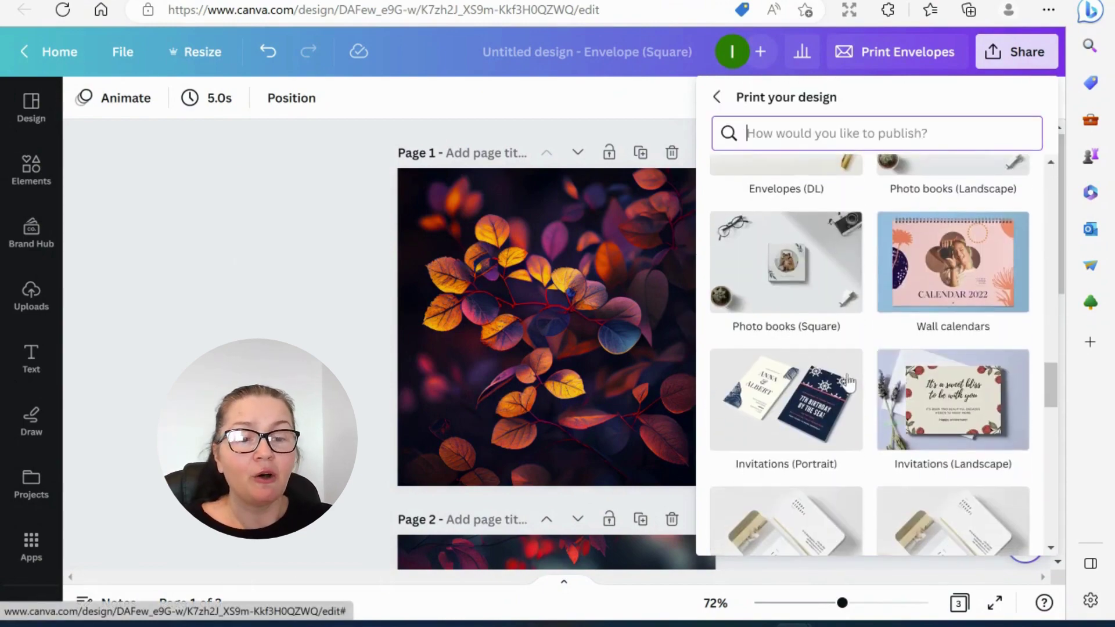
scroll(794, 388, down, 2)
scroll(791, 382, down, 5)
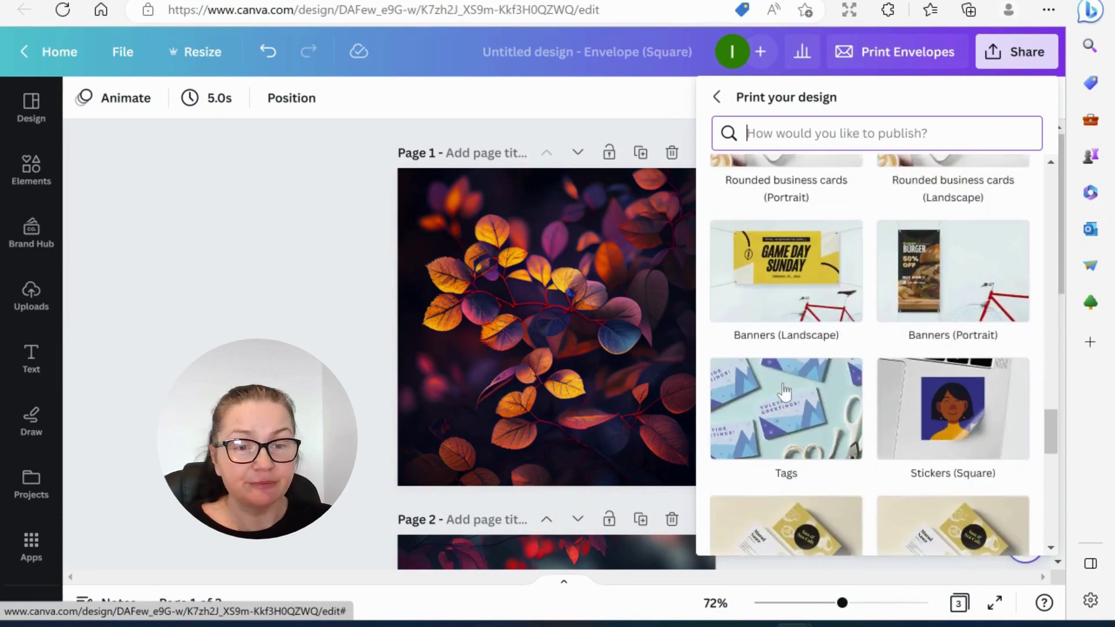
scroll(791, 388, down, 5)
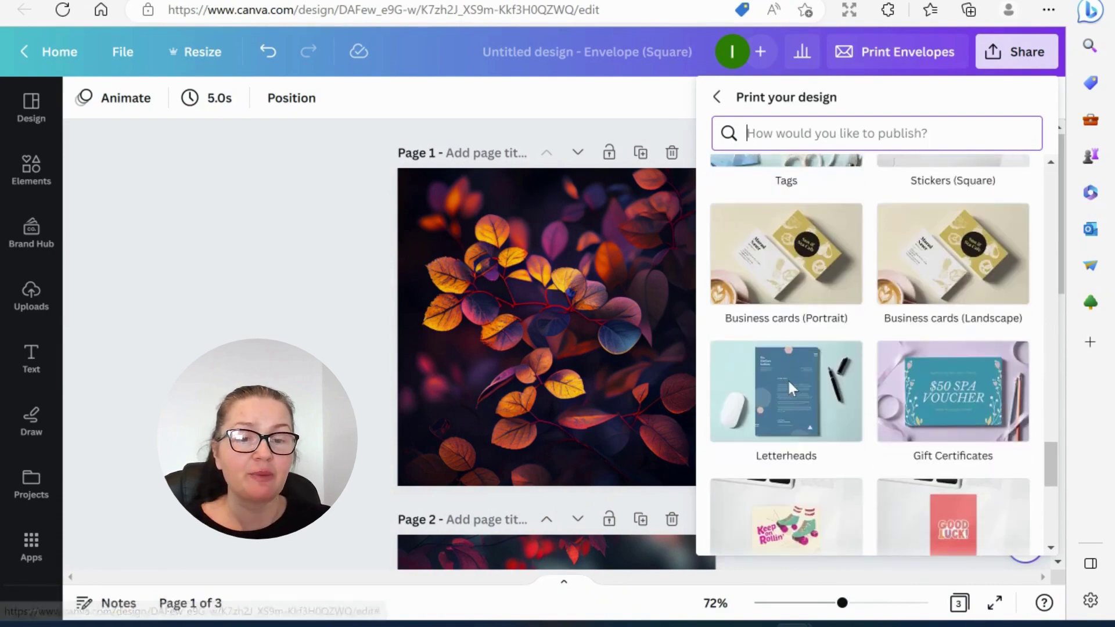
scroll(739, 407, down, 2)
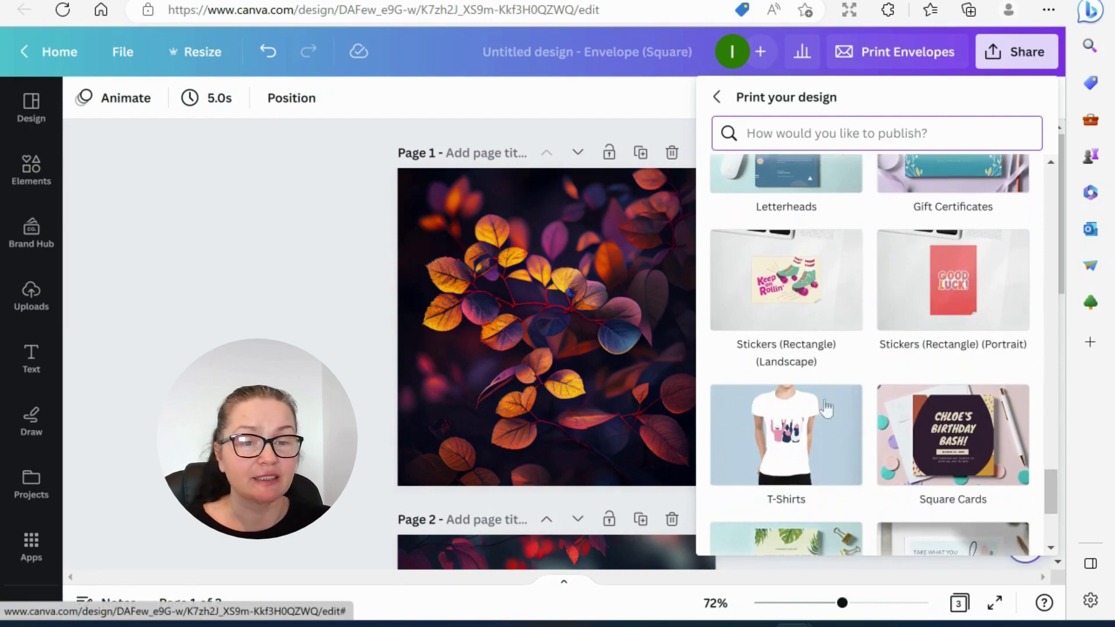
scroll(813, 403, down, 4)
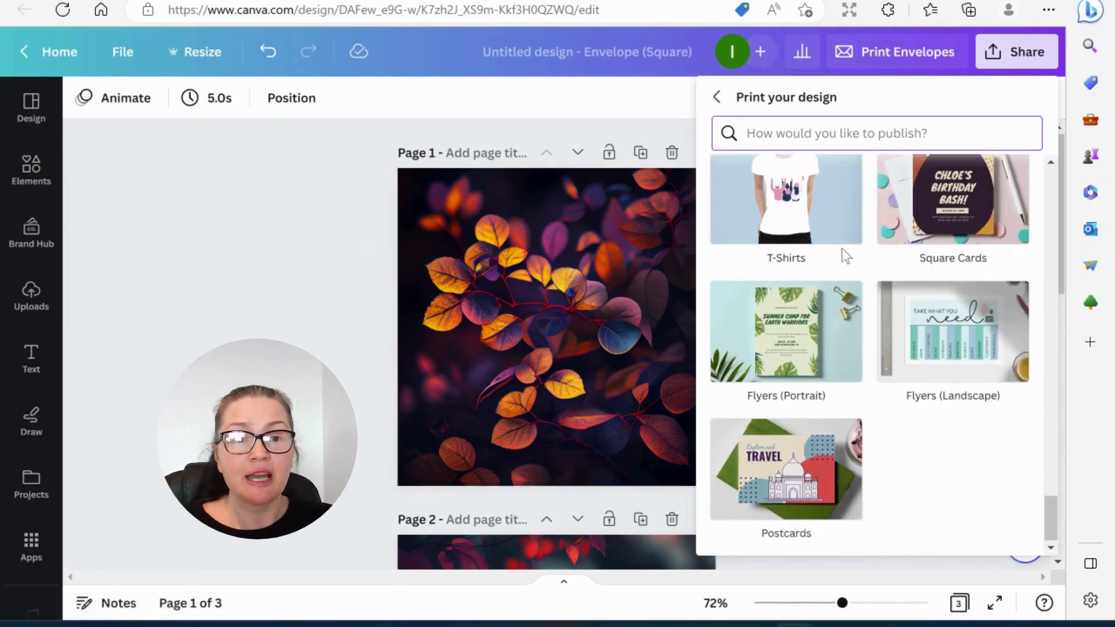
Find Stickers (Circle) among the print product options and resize the envelope design for it
scroll(842, 254, up, 3)
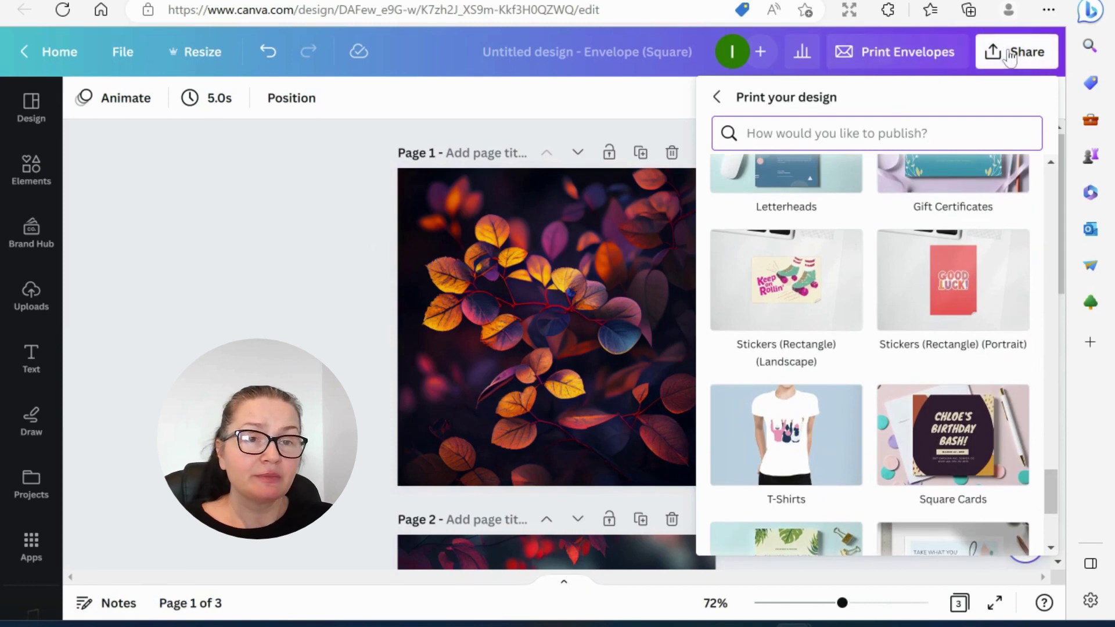
click(997, 50)
click(1016, 52)
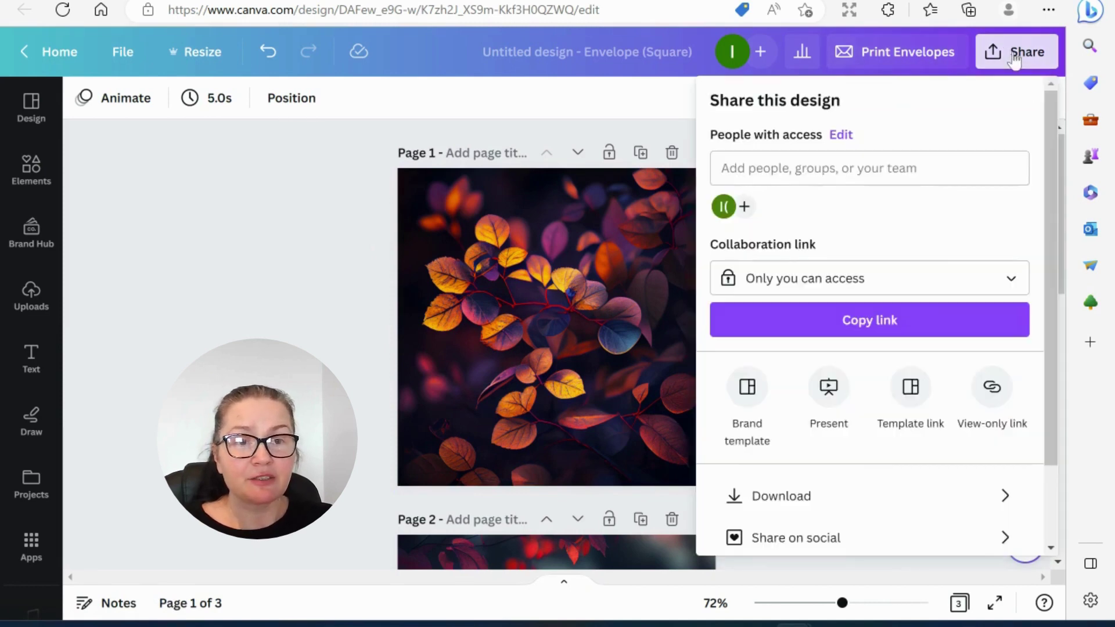
scroll(831, 401, down, 2)
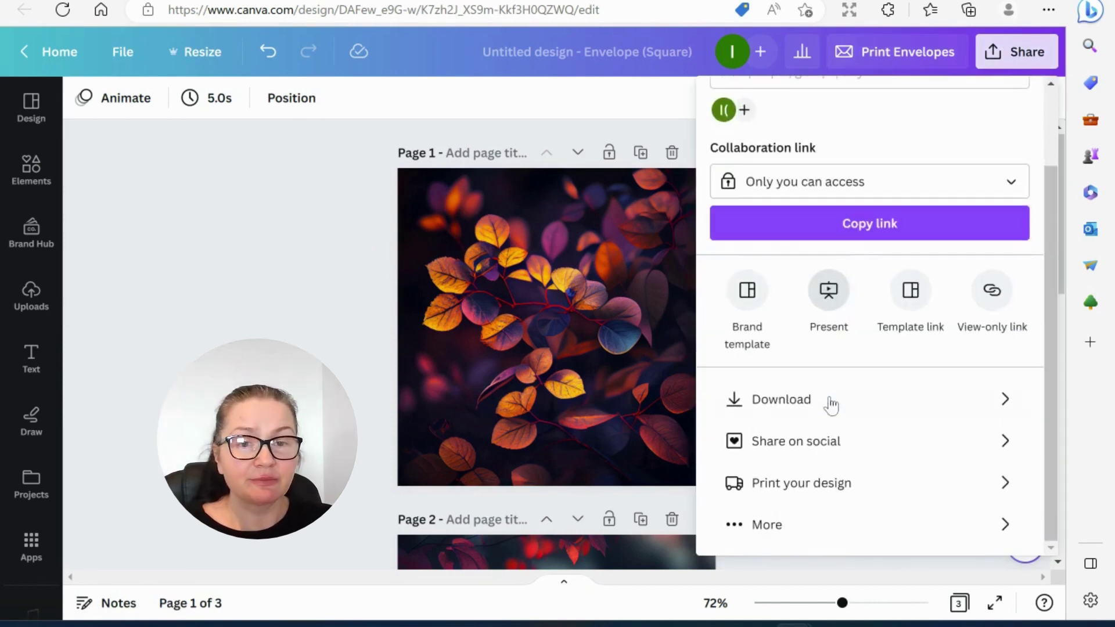
click(819, 493)
scroll(839, 401, down, 5)
scroll(836, 401, down, 3)
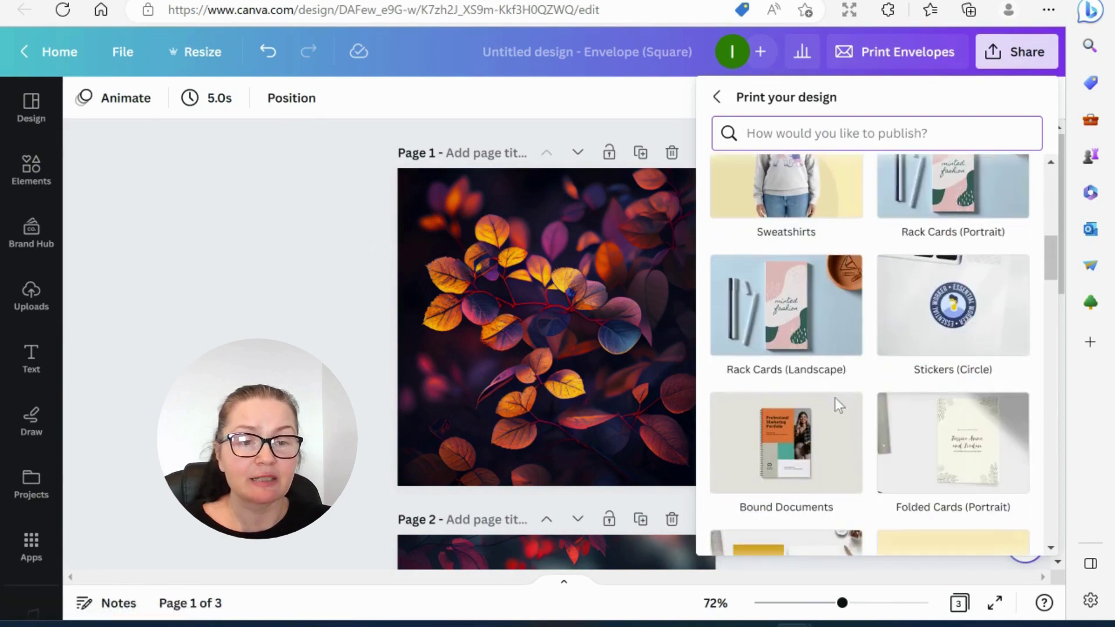
click(967, 308)
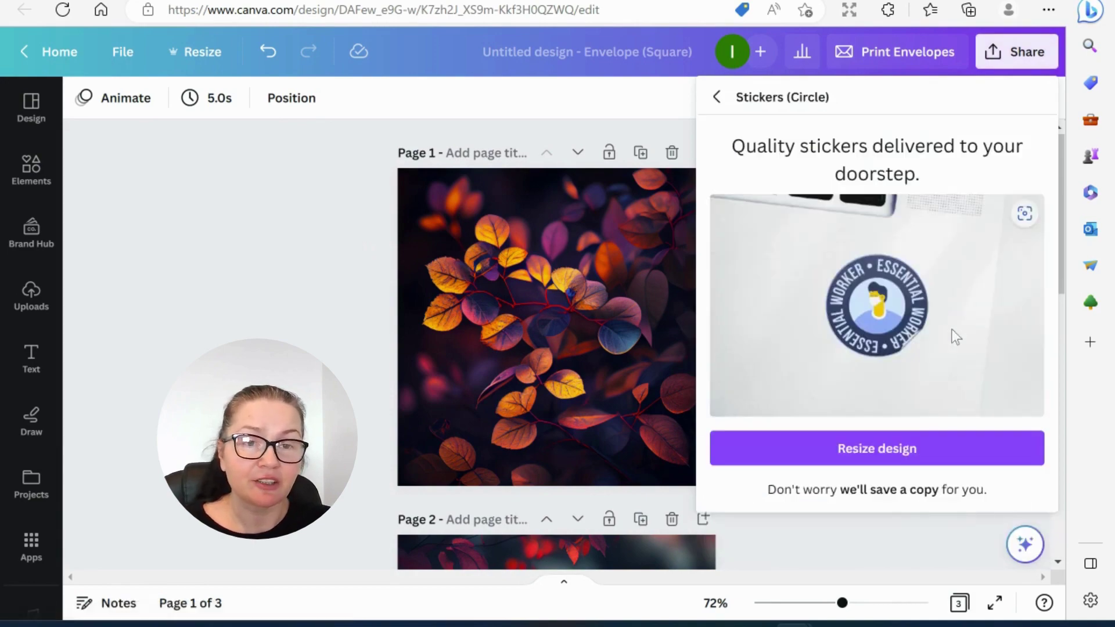
click(911, 452)
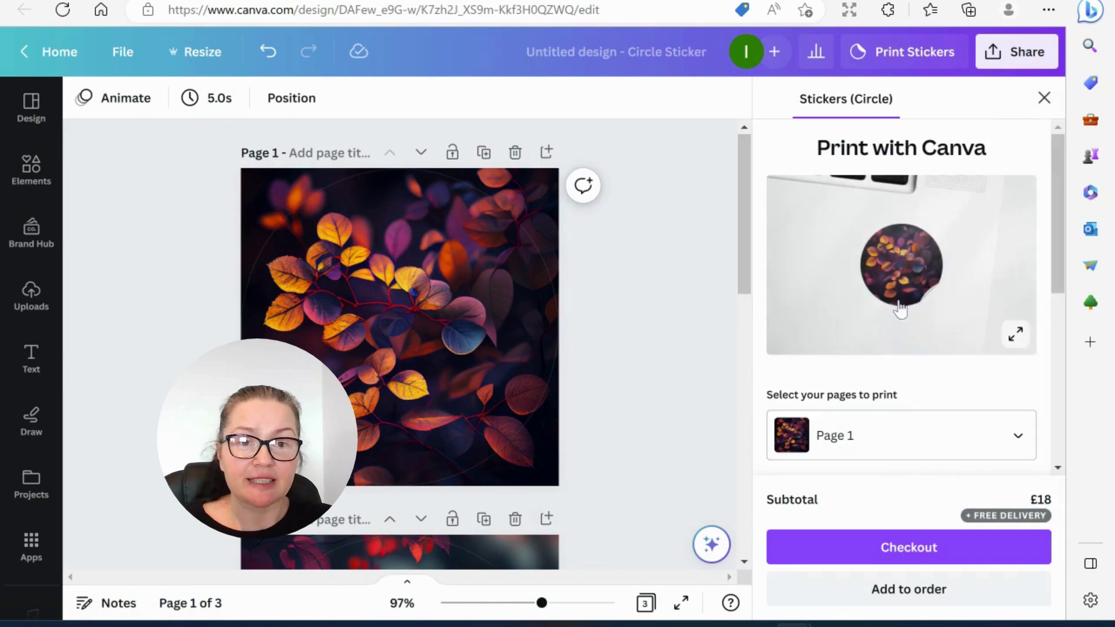
Look through the page and size choices for the circle stickers and compare the small, medium and large dimensions
scroll(896, 329, down, 1)
click(878, 397)
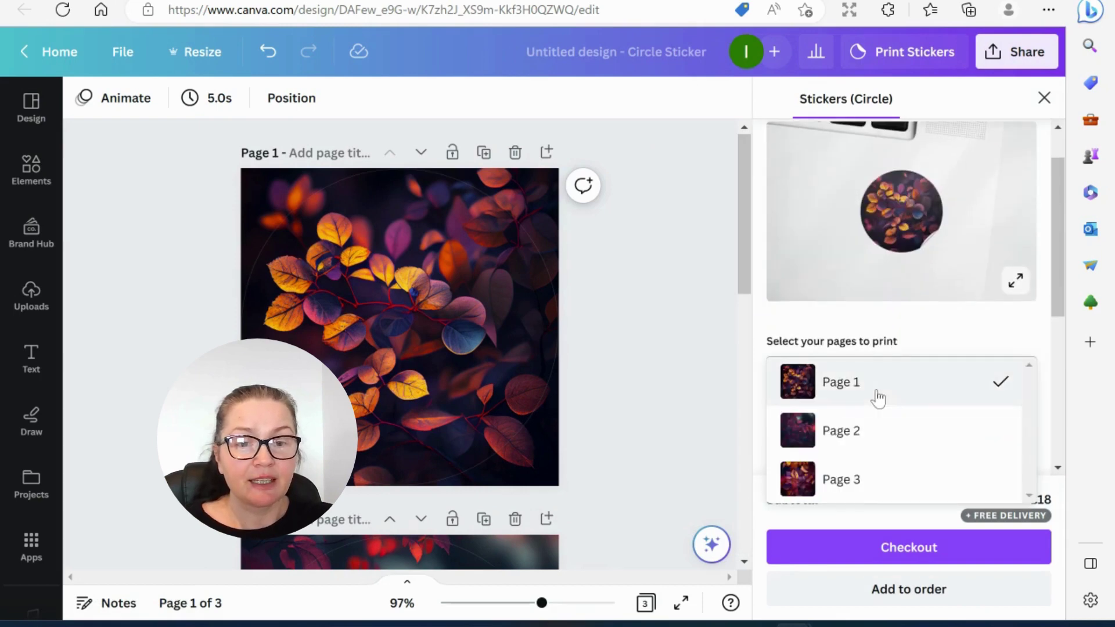
click(877, 395)
scroll(889, 279, down, 3)
click(884, 318)
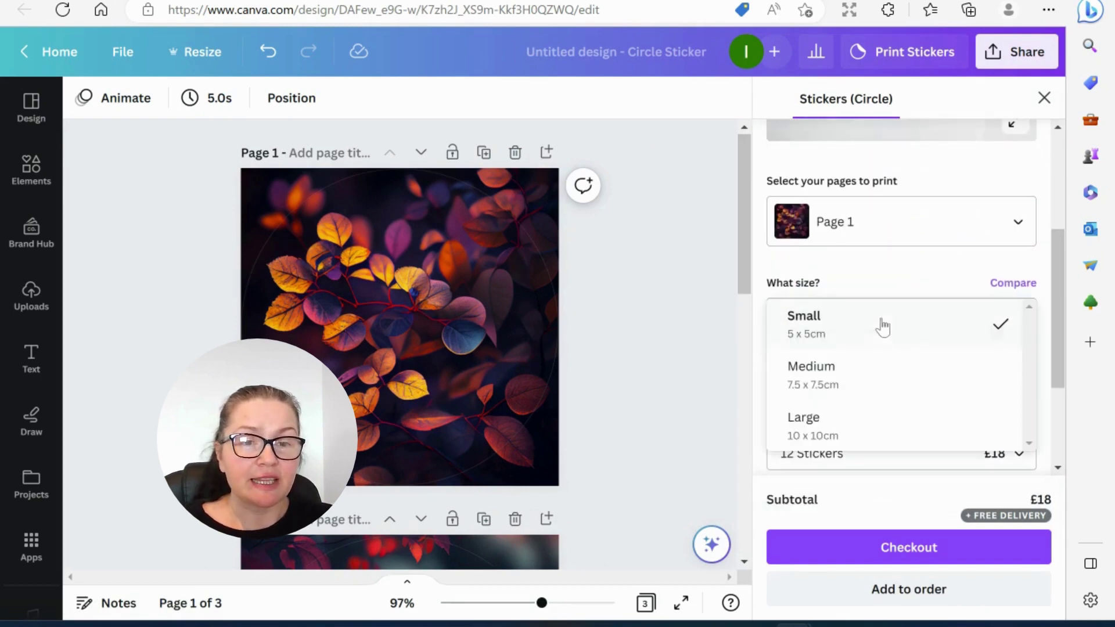
click(1015, 284)
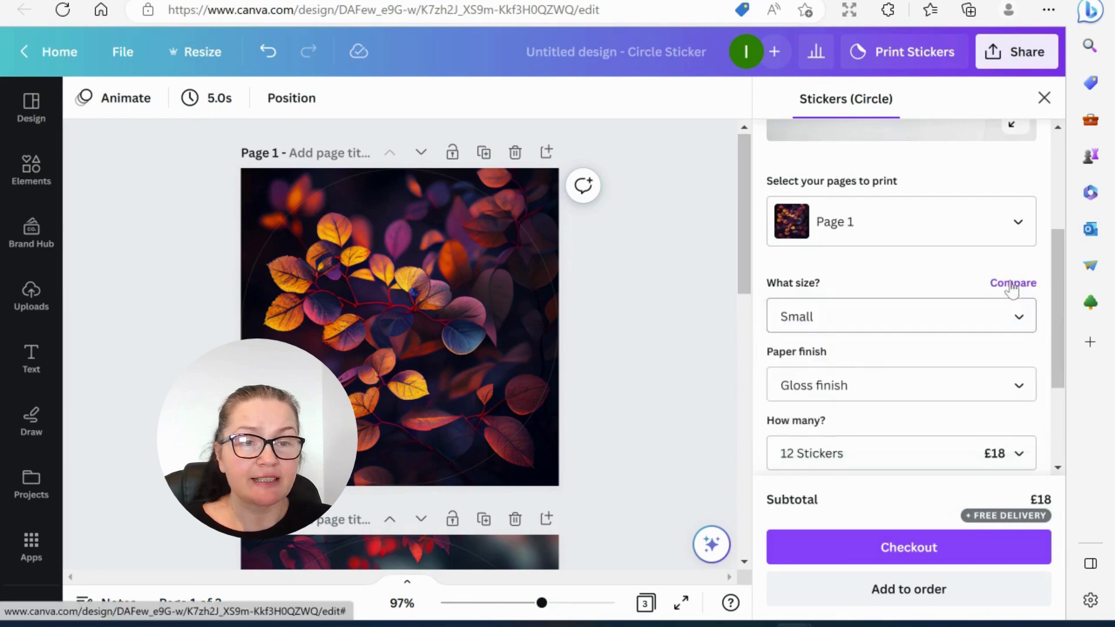
click(1017, 285)
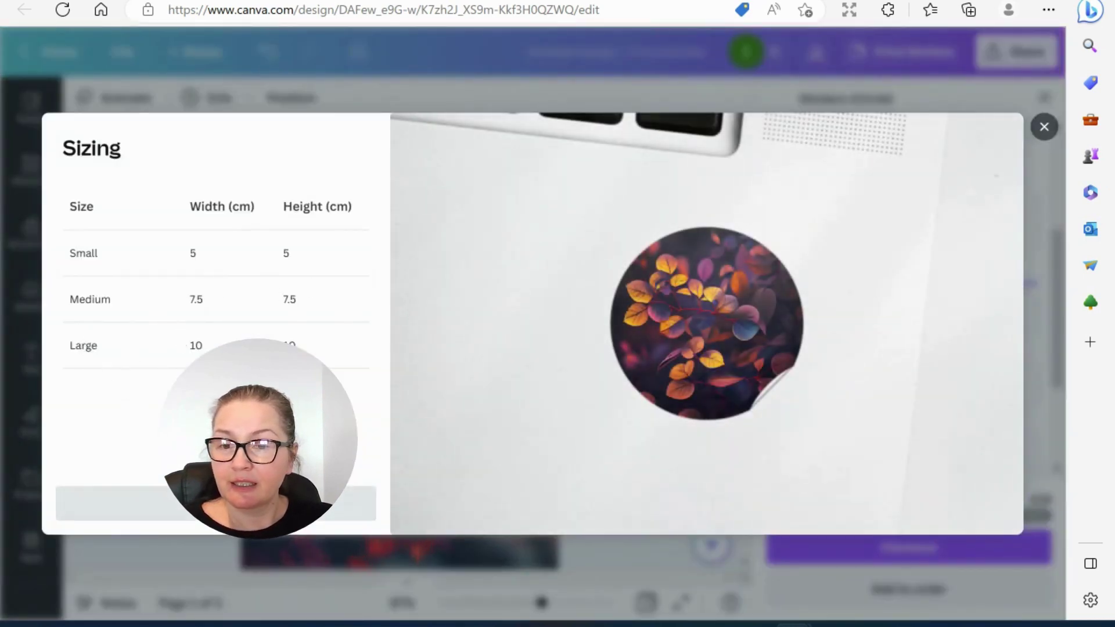
click(261, 503)
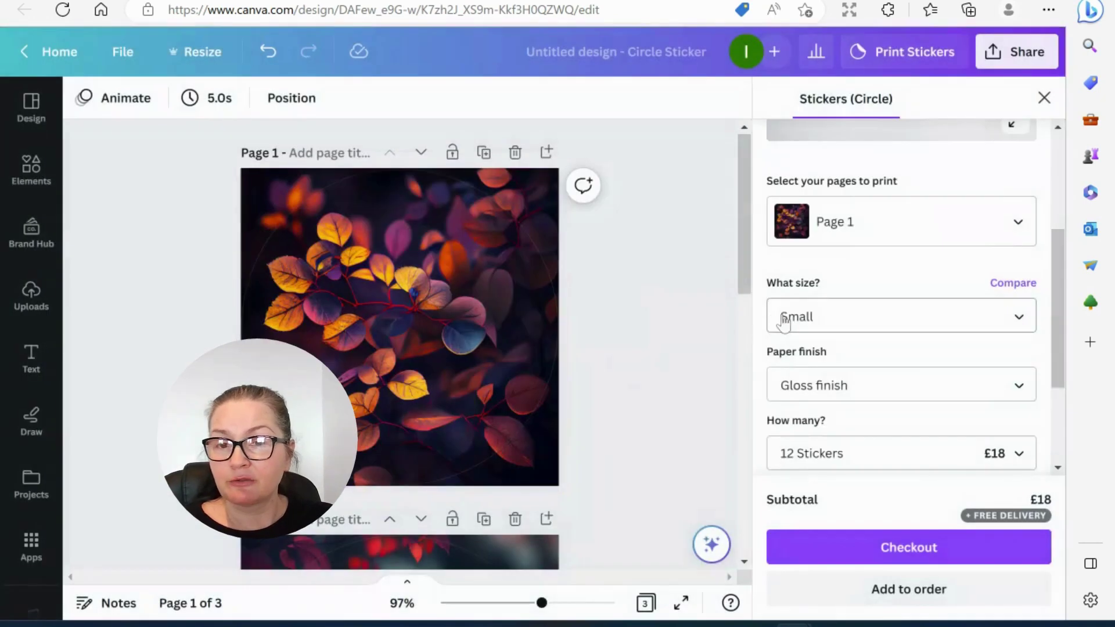
Set the circle stickers to Medium size with a Matte finish
click(848, 319)
click(863, 388)
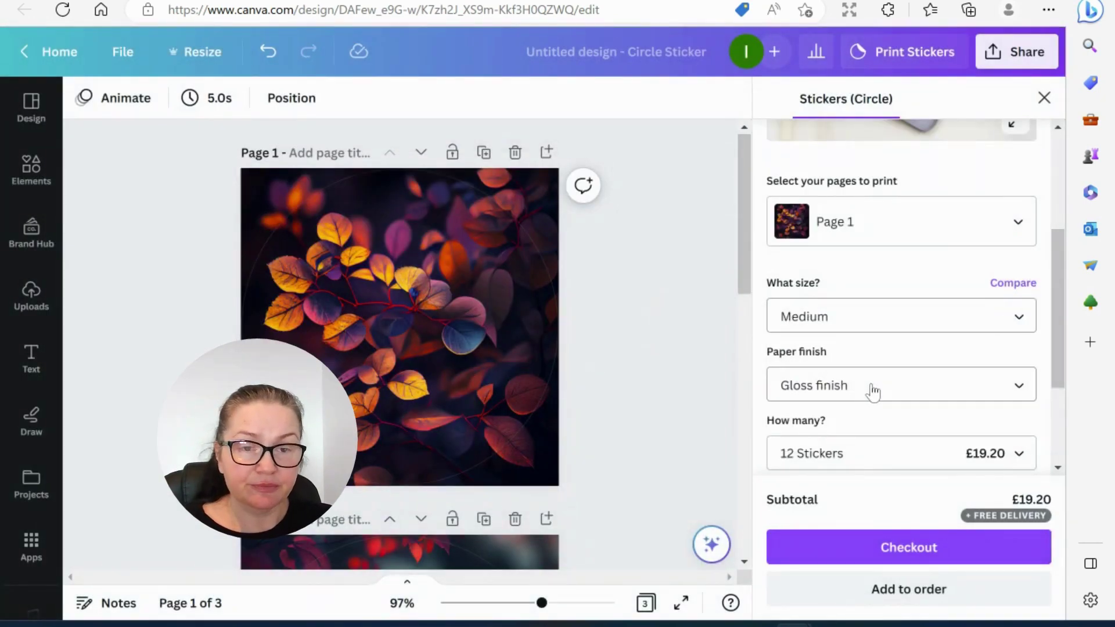
scroll(857, 337, down, 2)
click(844, 284)
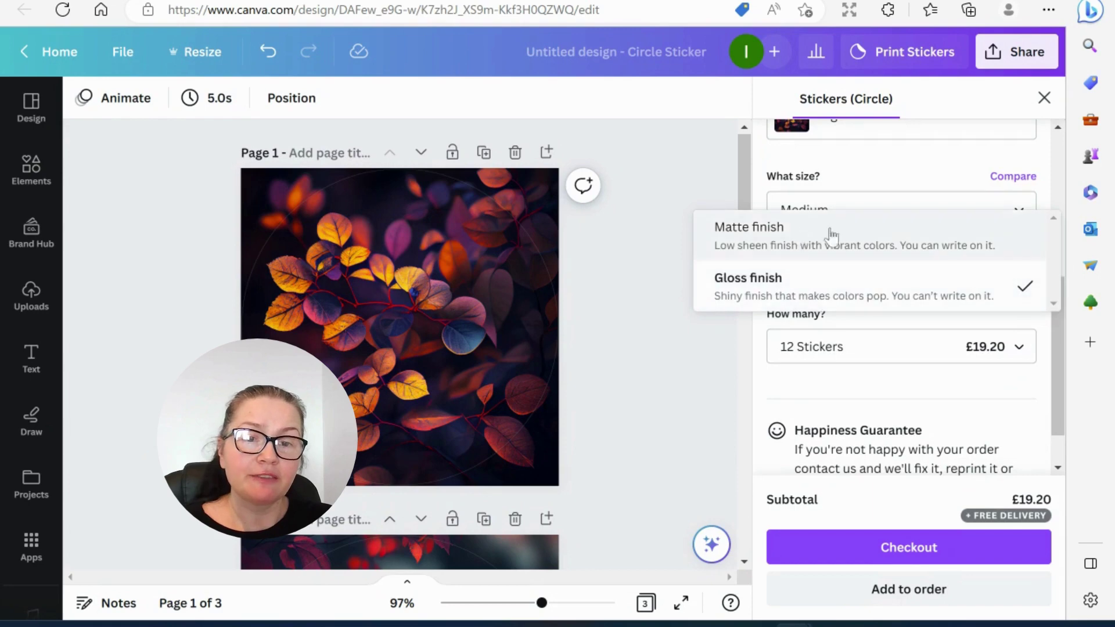
click(782, 238)
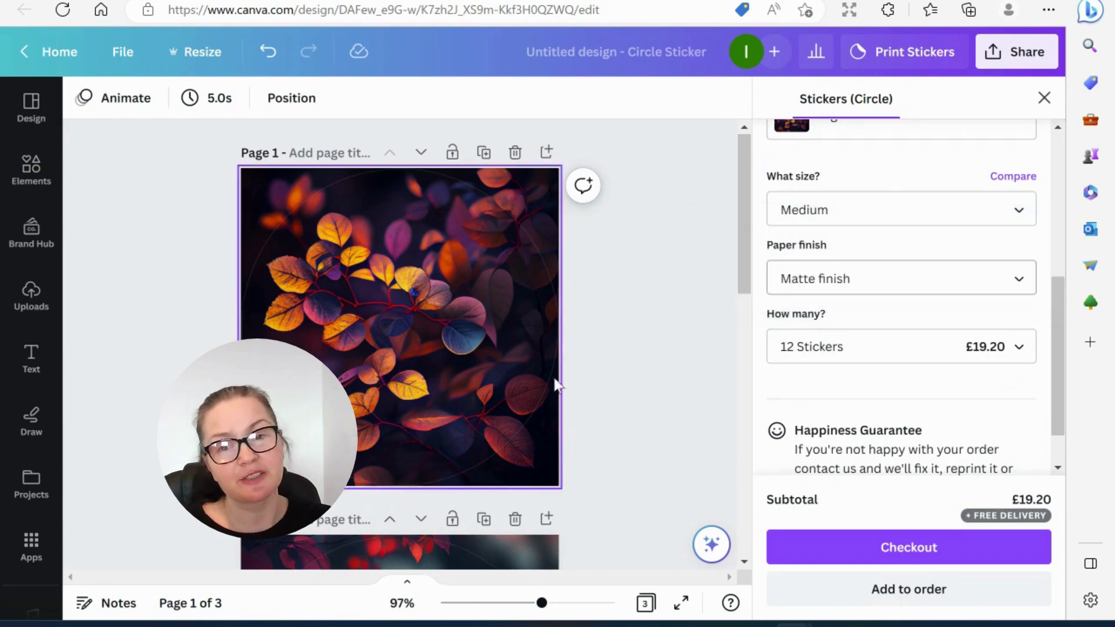
Look at the quantity options and their prices for the circle stickers
scroll(821, 291, down, 1)
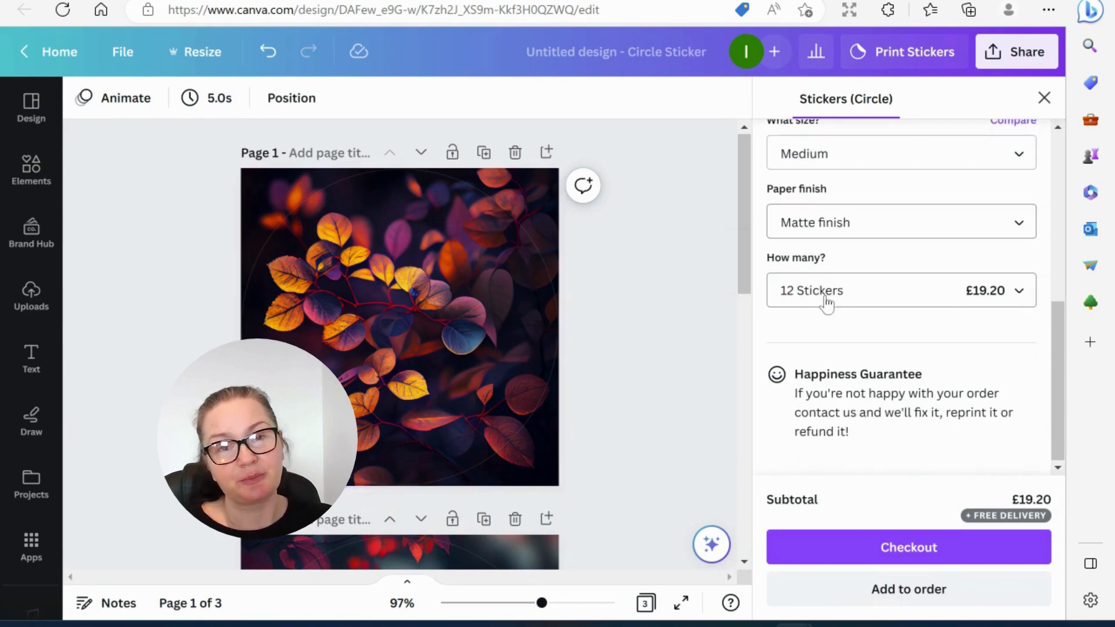
click(892, 302)
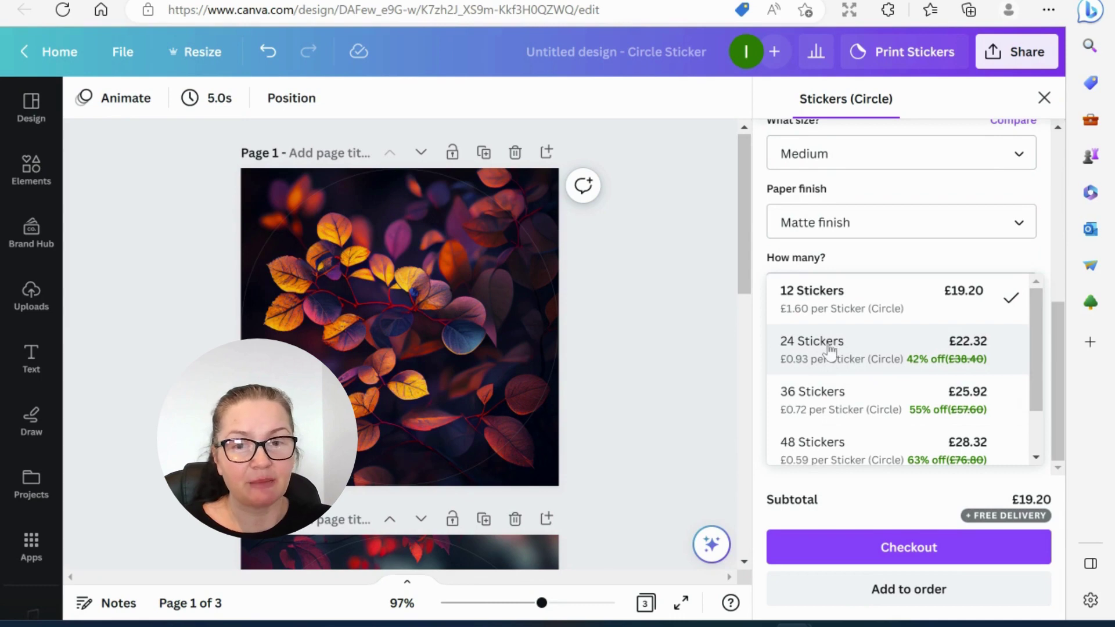
click(676, 372)
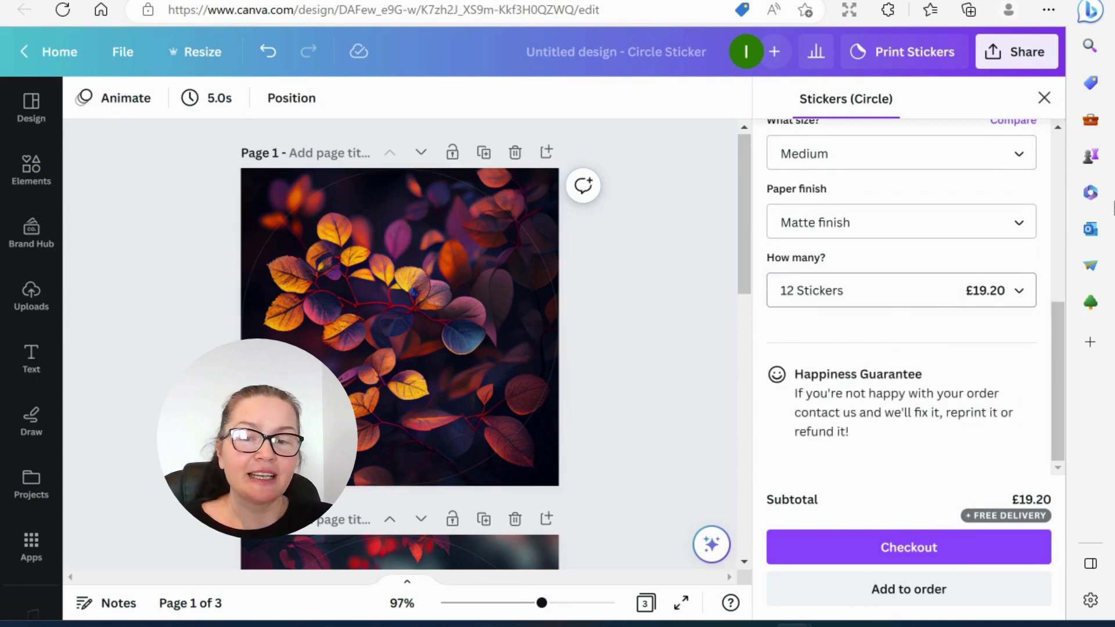
Review the sticker mockup and the design pages, and add 12 stickers of Page 1 to the order
scroll(865, 290, up, 5)
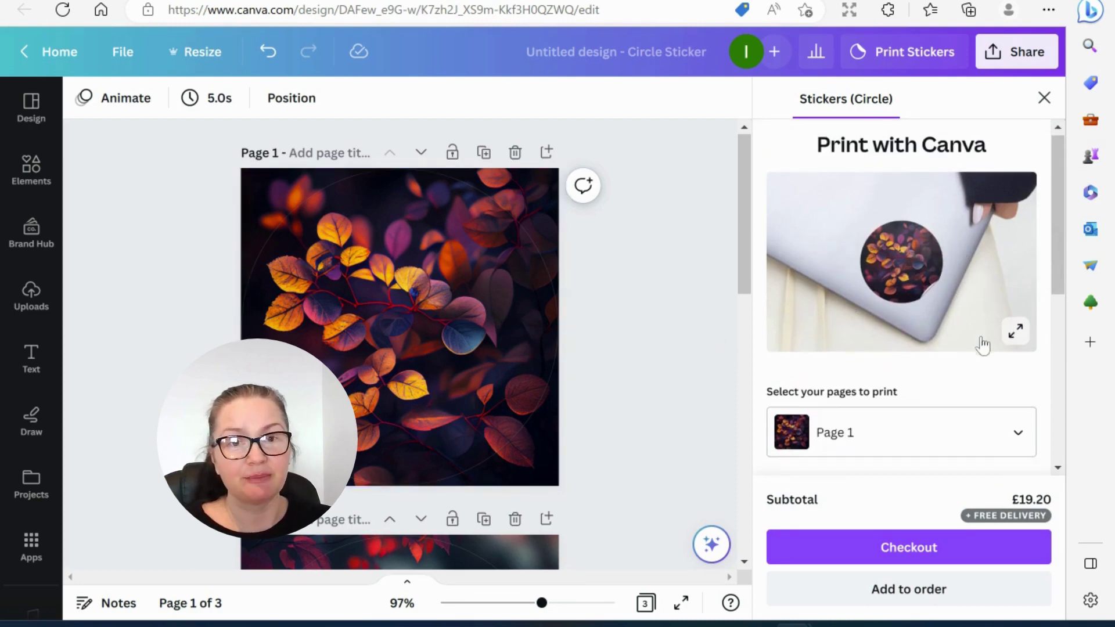
scroll(996, 325, down, 2)
scroll(369, 364, down, 12)
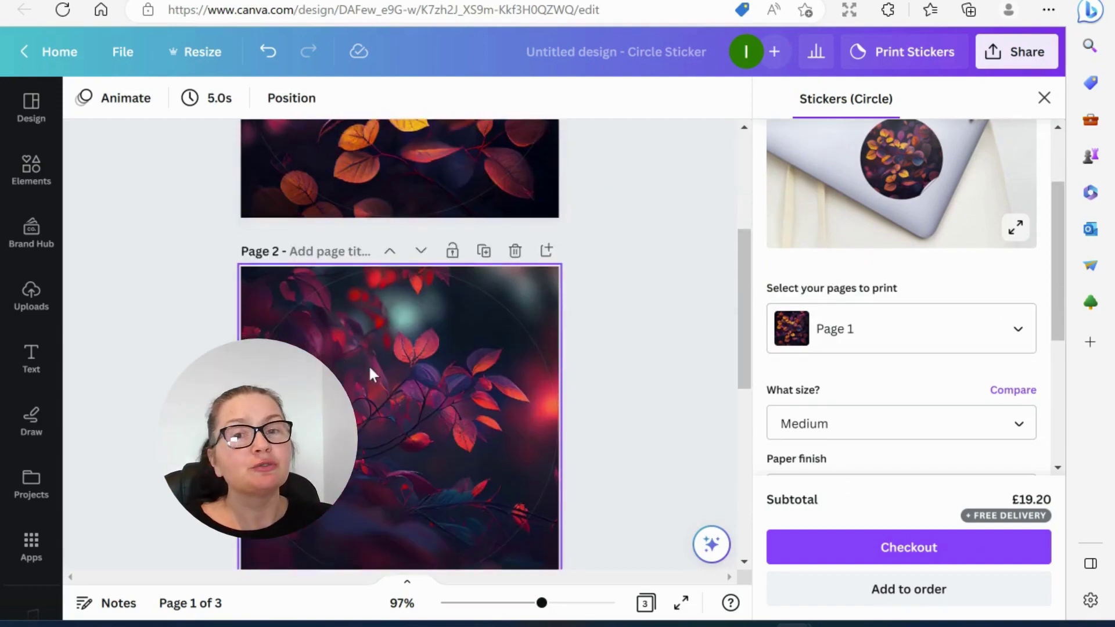
scroll(389, 287, up, 4)
scroll(388, 284, up, 1)
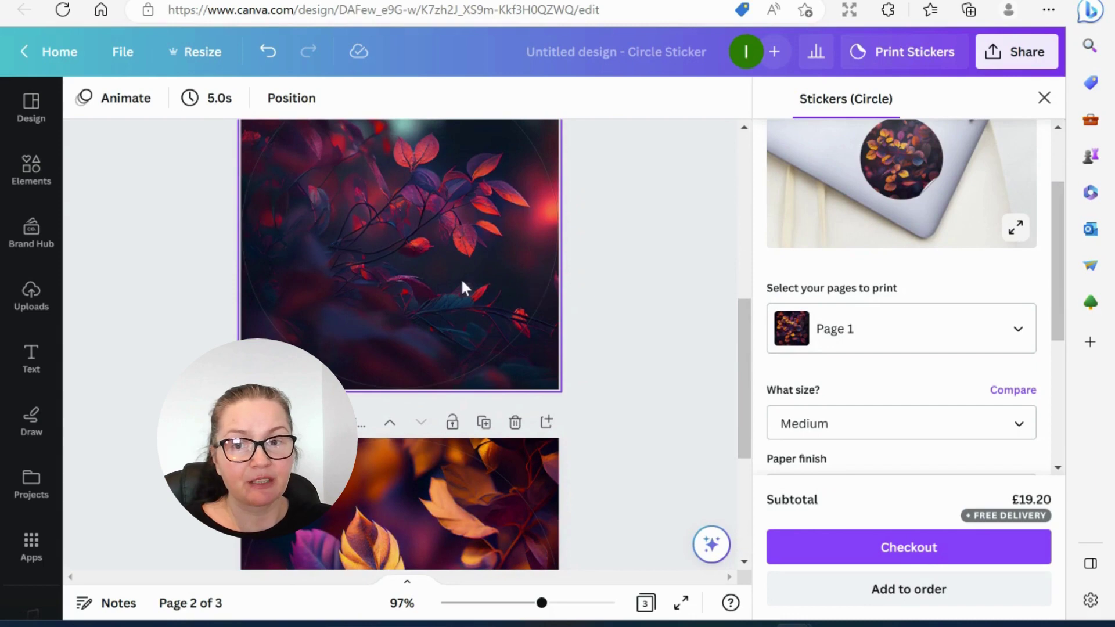
click(910, 597)
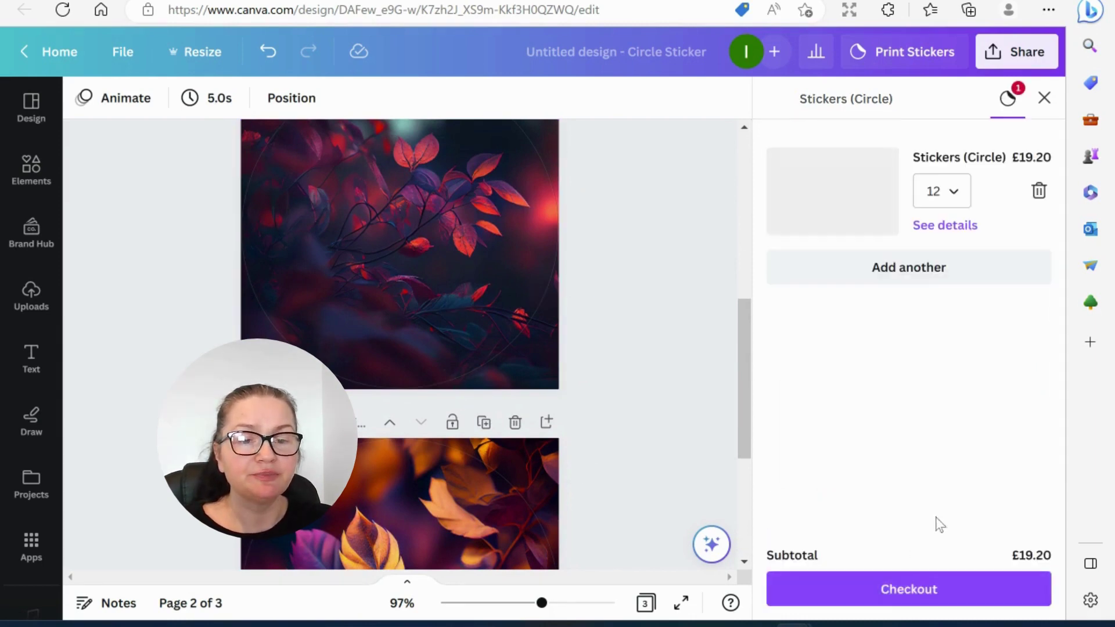
Add another circle sticker item to the order, using Page 2 with a quantity of 24 stickers
click(896, 269)
click(894, 444)
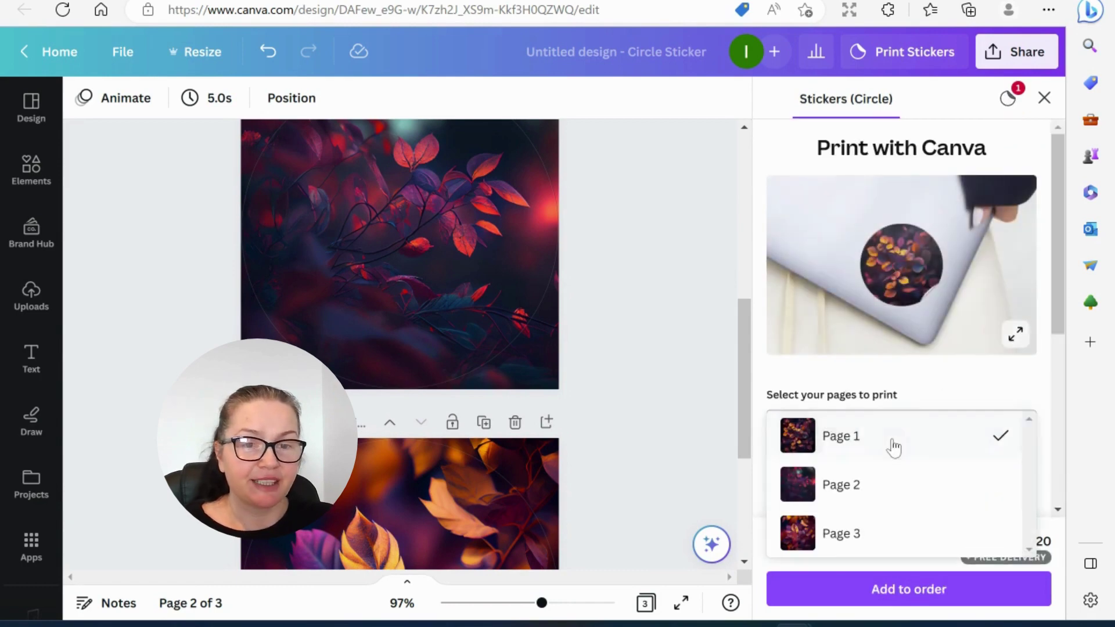
click(869, 486)
scroll(876, 462, down, 3)
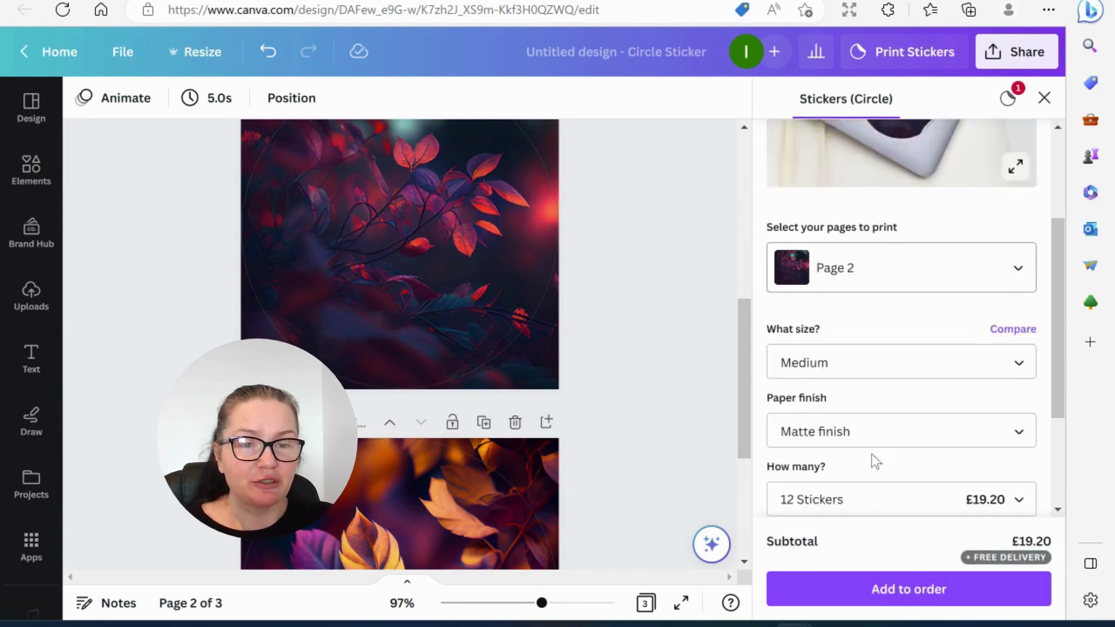
scroll(878, 435, down, 1)
scroll(959, 406, down, 2)
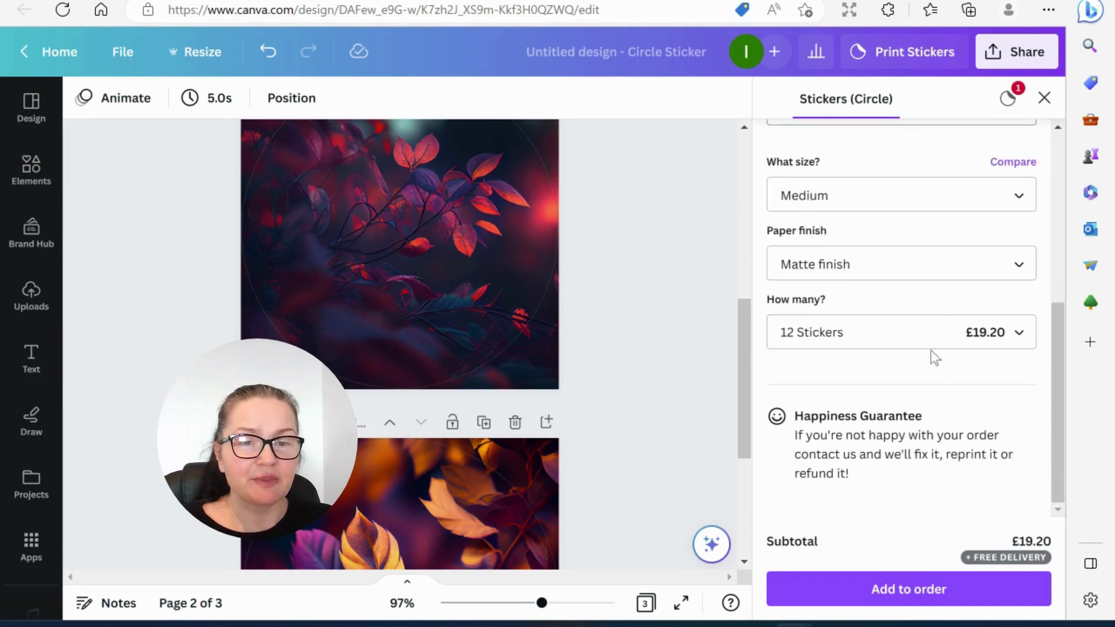
click(929, 332)
click(872, 390)
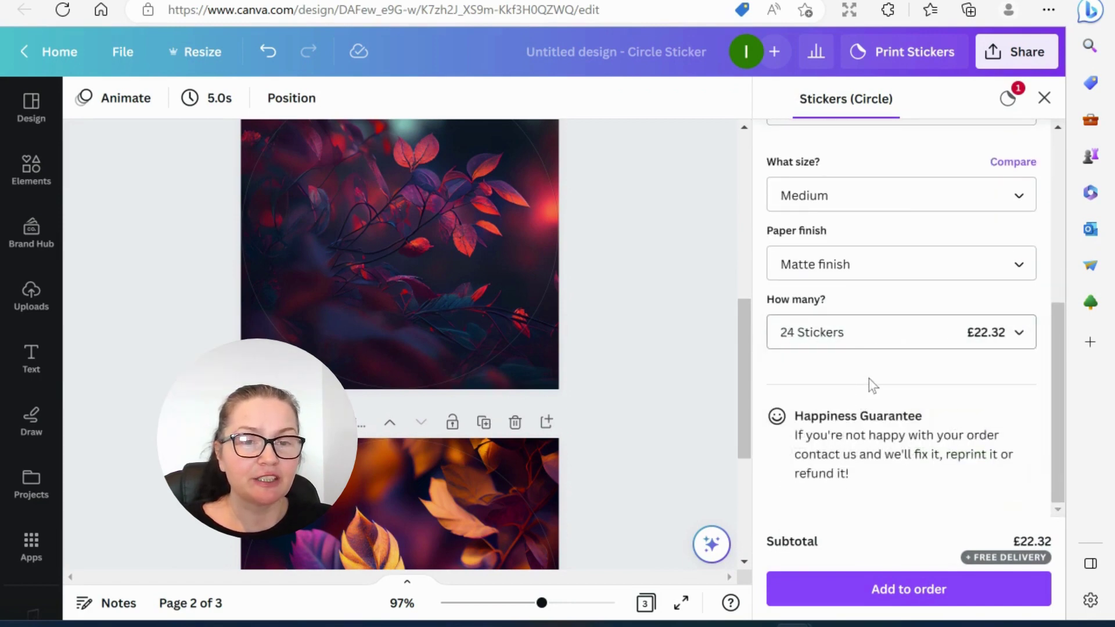
click(936, 590)
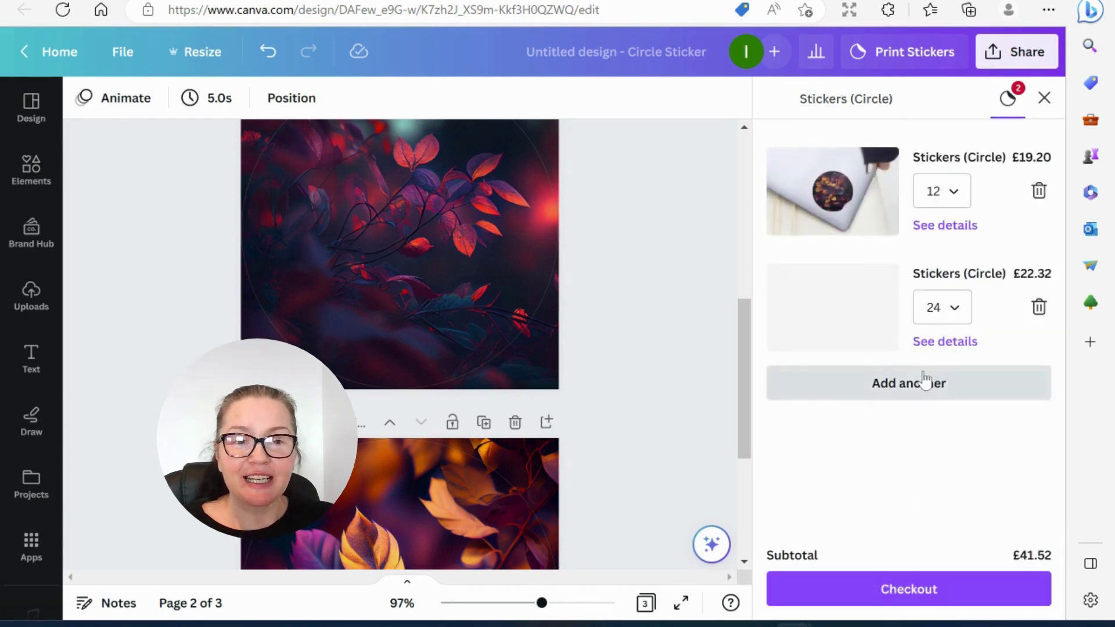
Add a third circle sticker item to the order, using Page 3 in Medium size with 24 stickers
click(925, 381)
click(901, 443)
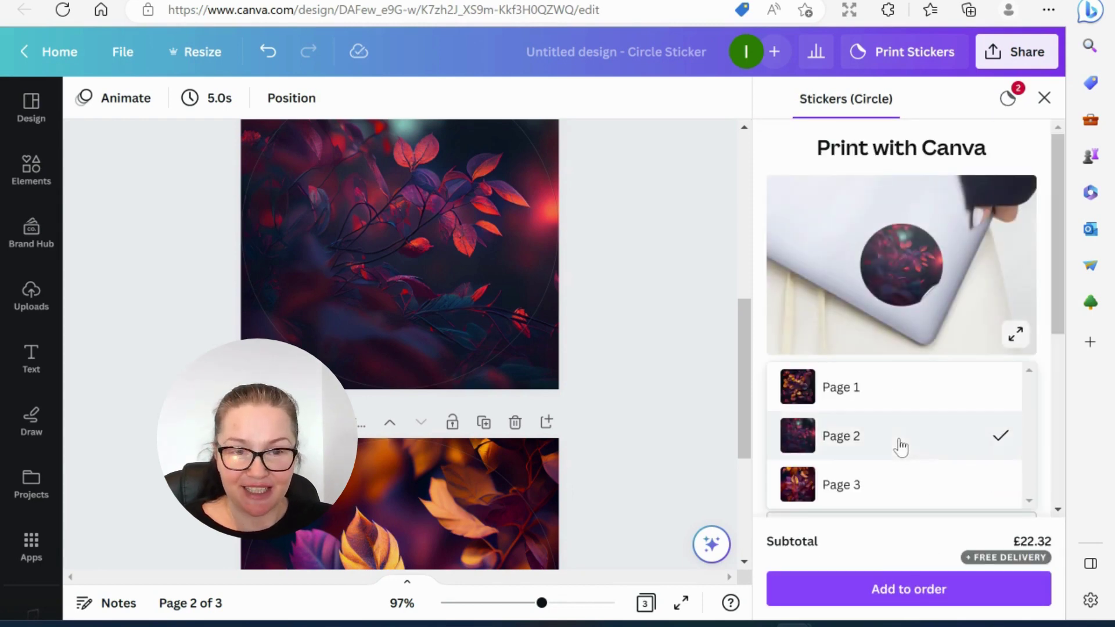
click(862, 488)
scroll(871, 458, down, 4)
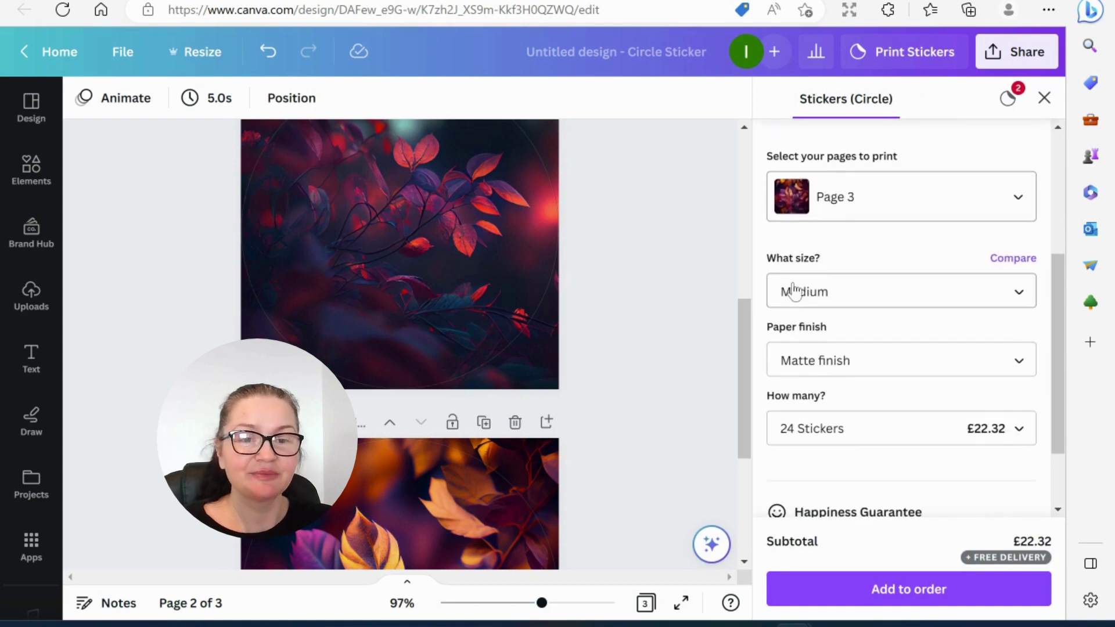
click(839, 291)
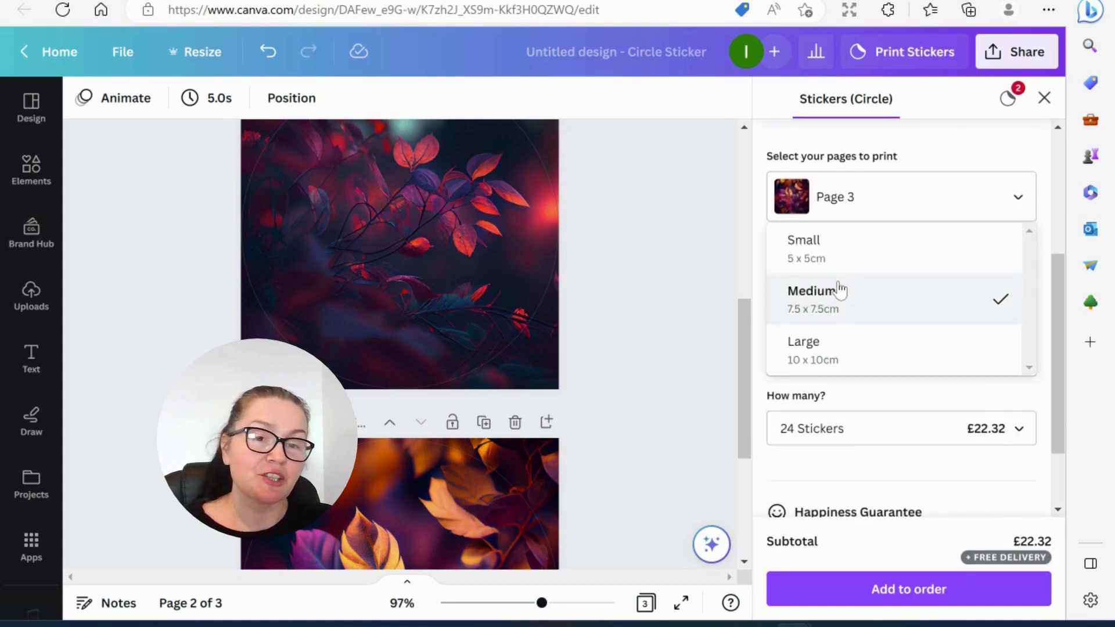
click(840, 290)
scroll(877, 354, down, 2)
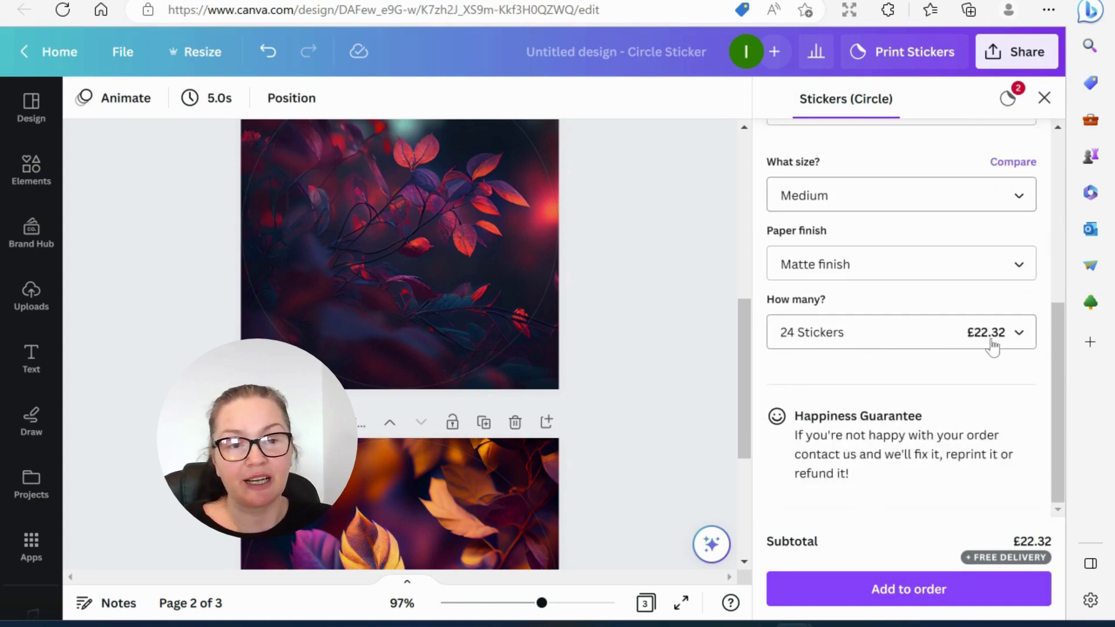
click(899, 596)
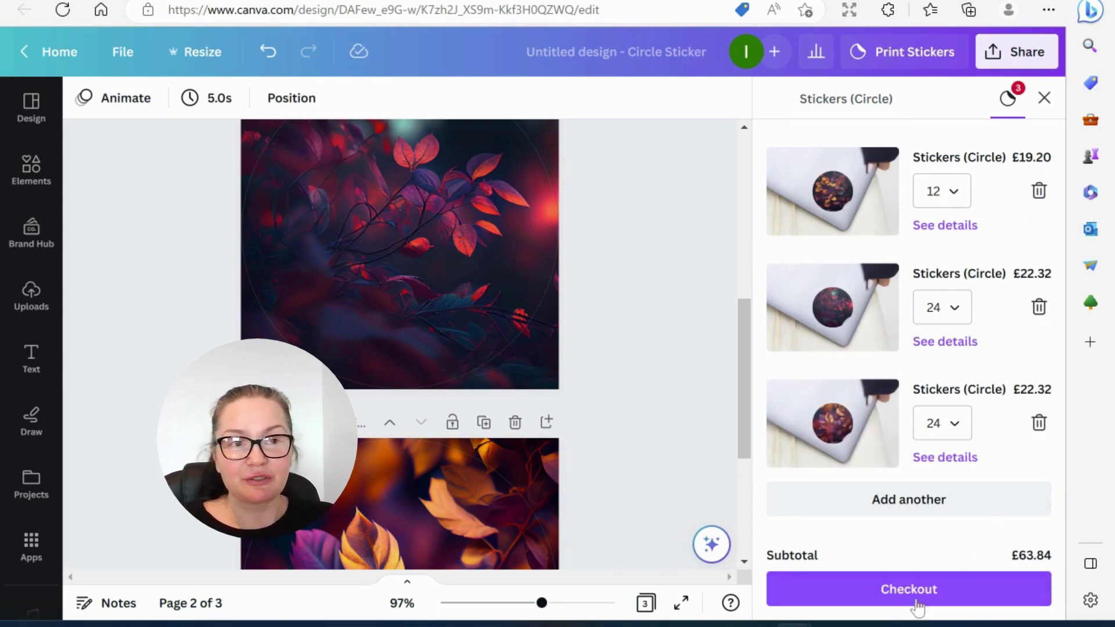
Proceed to checkout with the three sticker items and look over the shipping details and locked design pages
click(903, 588)
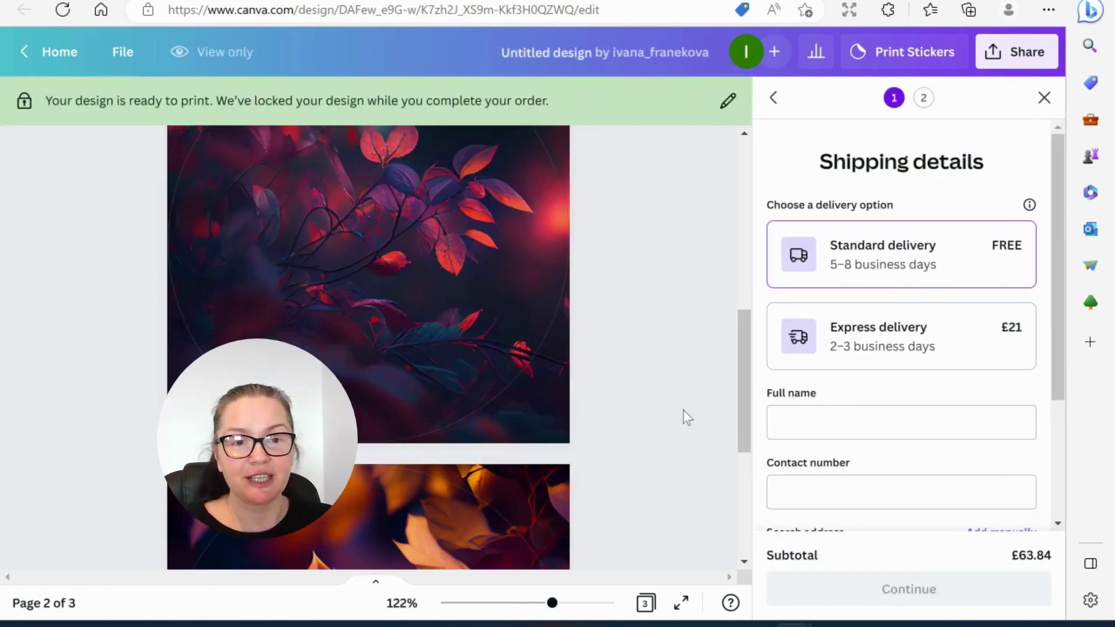
scroll(668, 410, down, 3)
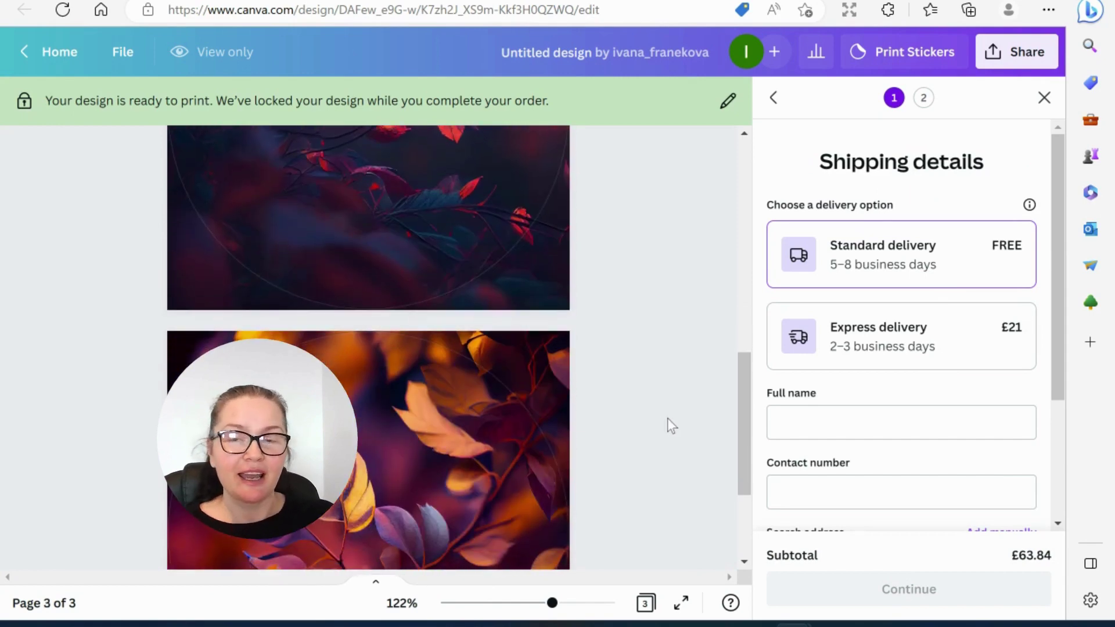